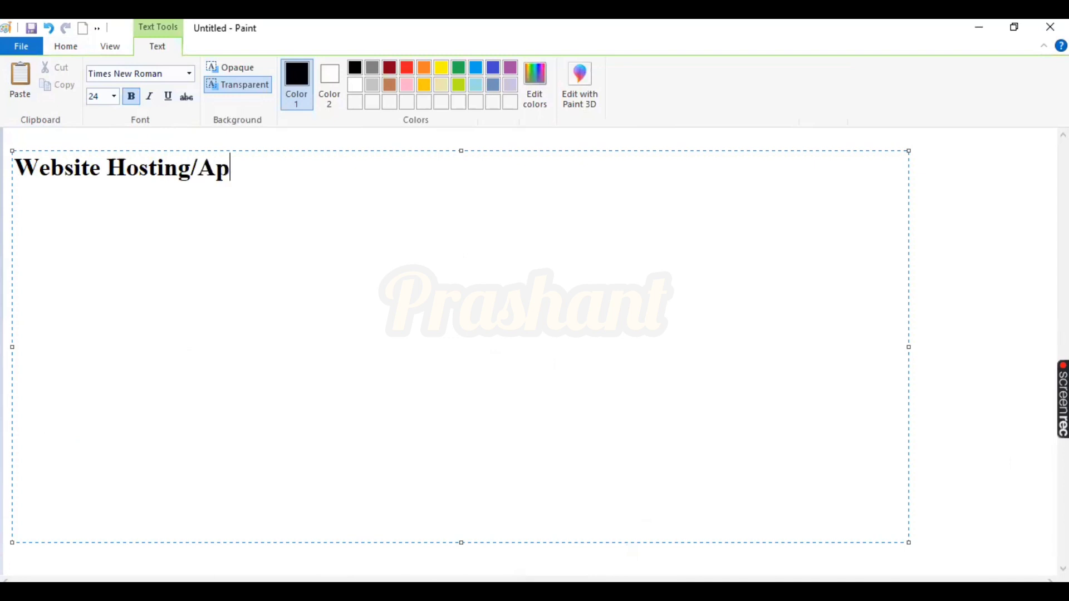
Step: Complete the title line in the text box as "Website Hosting/Application Hosting on Aws S3."
{"action": "type", "text": "Hosting "}
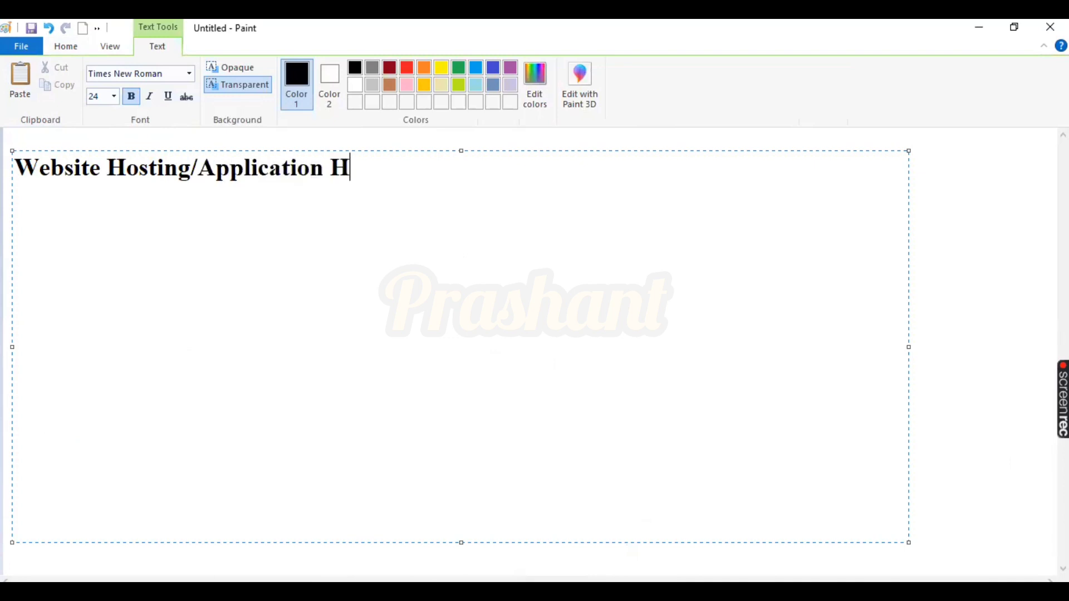
{"action": "type", "text": "on "}
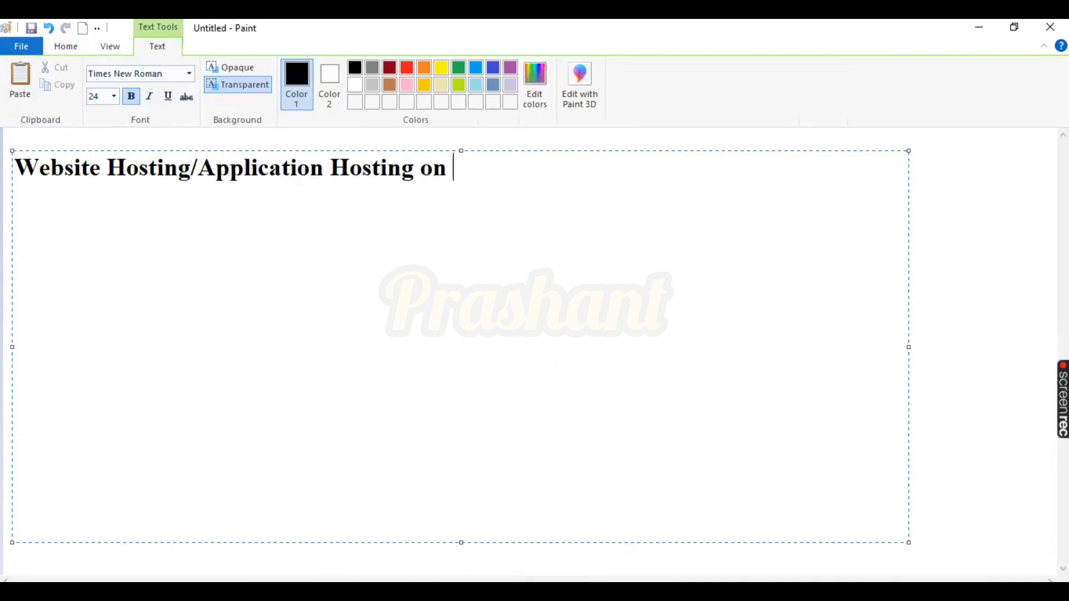
{"action": "type", "text": "Aws S3."}
{"action": "key", "text": "Return"}
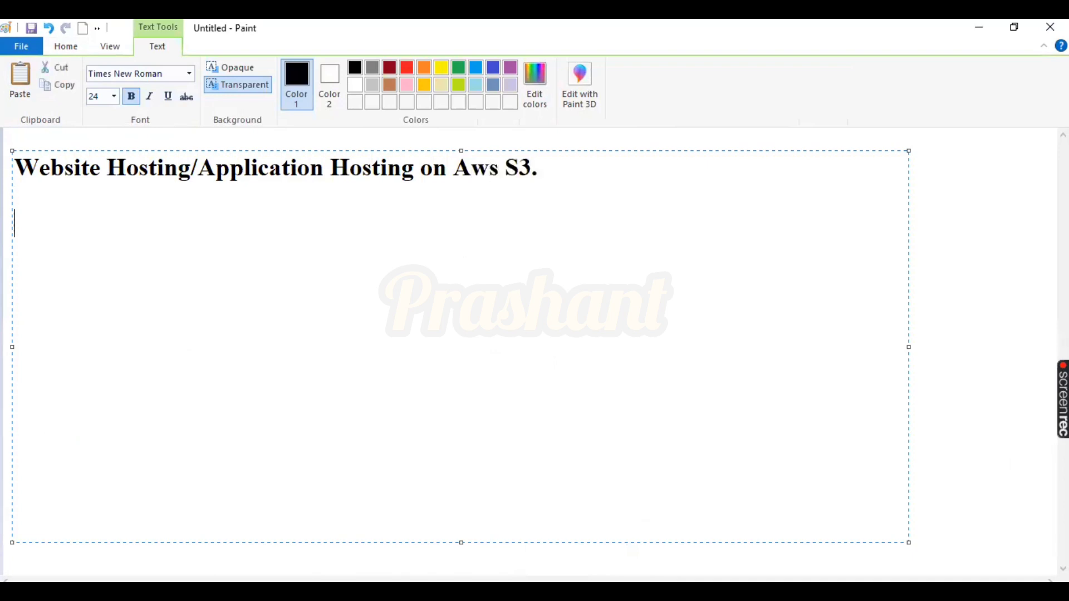
Step: Add the lines "Properties...." and "Static Website Hosting." below the title, separated by blank lines
{"action": "type", "text": "Prope"}
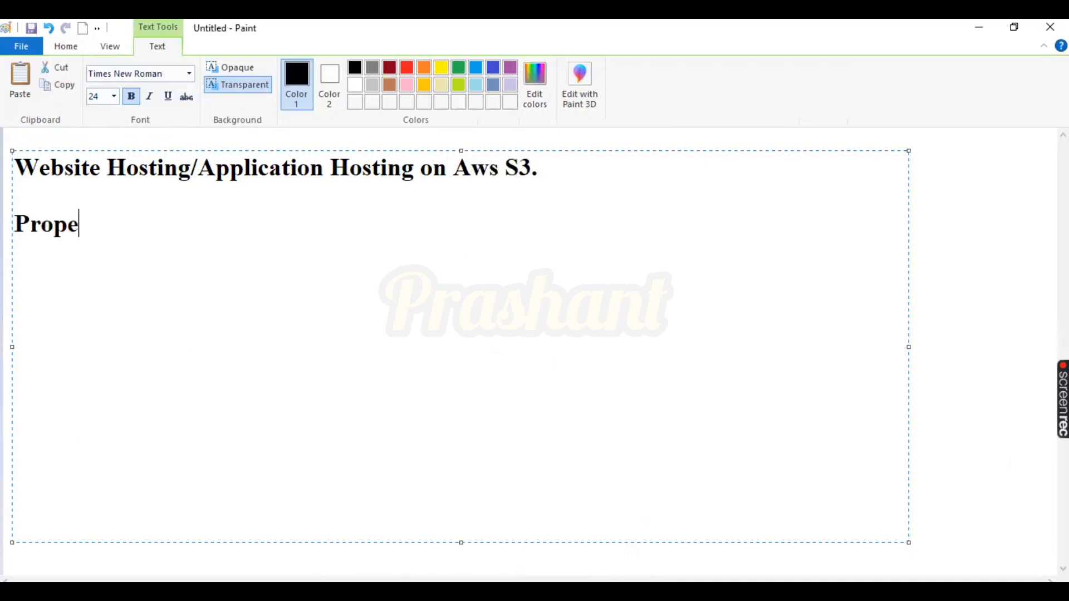
{"action": "type", "text": "rties...."}
{"action": "key", "text": "Return"}
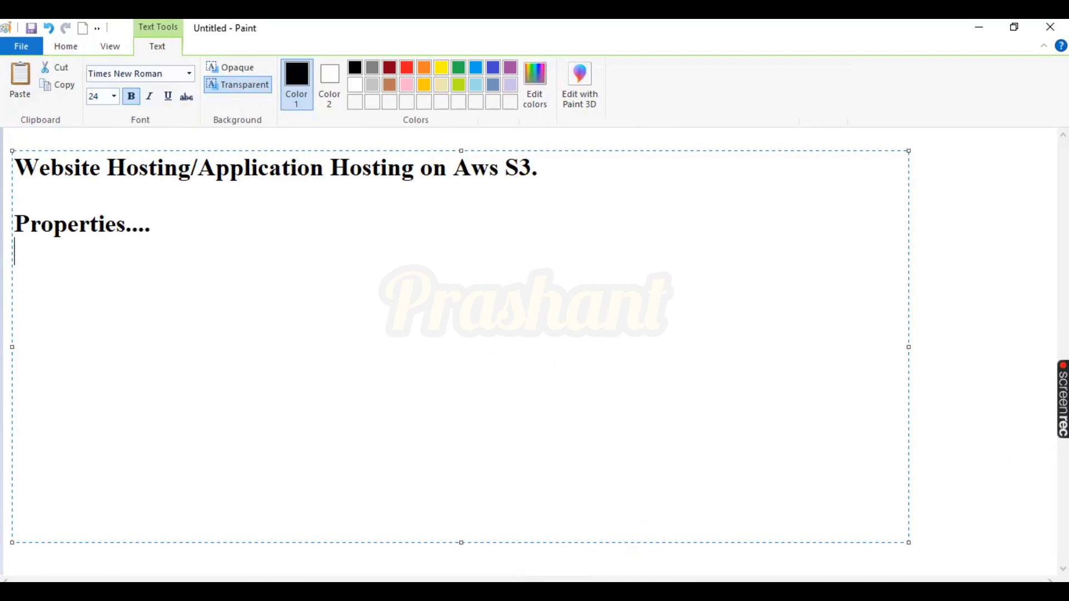
{"action": "type", "text": "Static "}
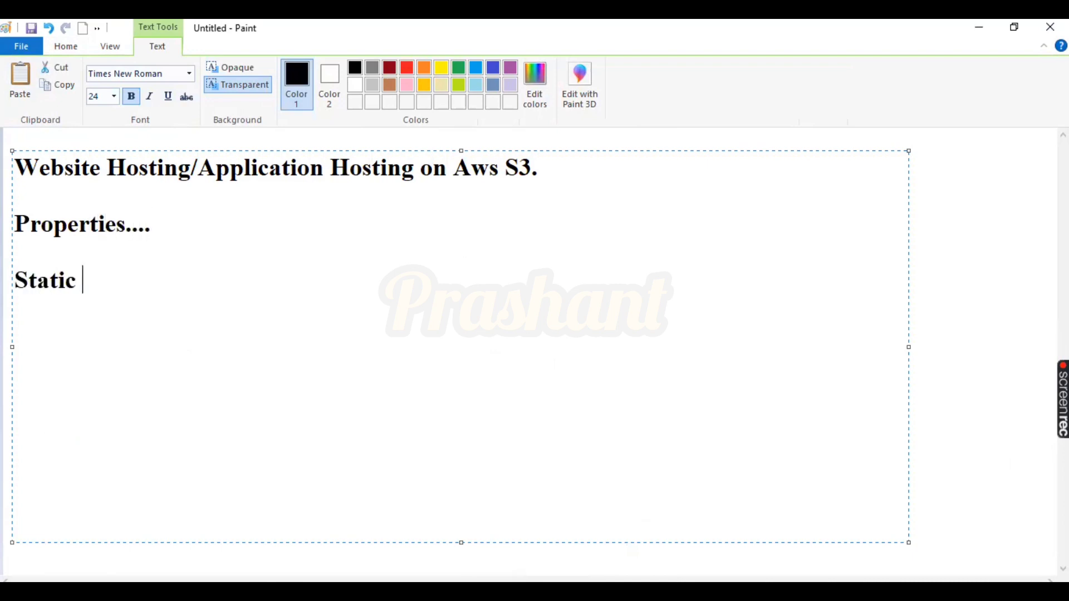
{"action": "type", "text": "Website Ho"}
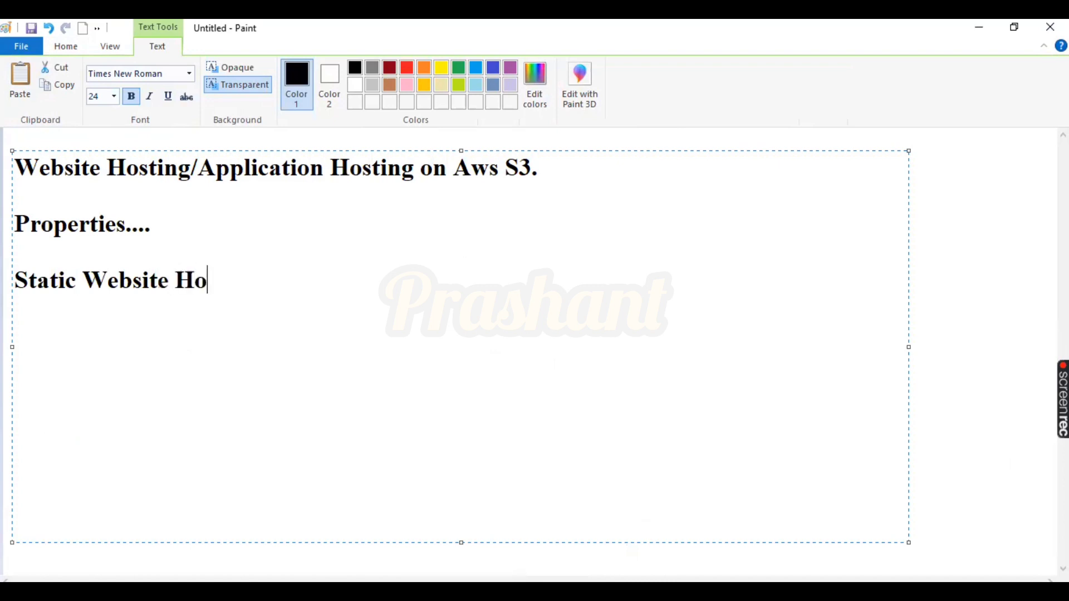
{"action": "type", "text": "sting."}
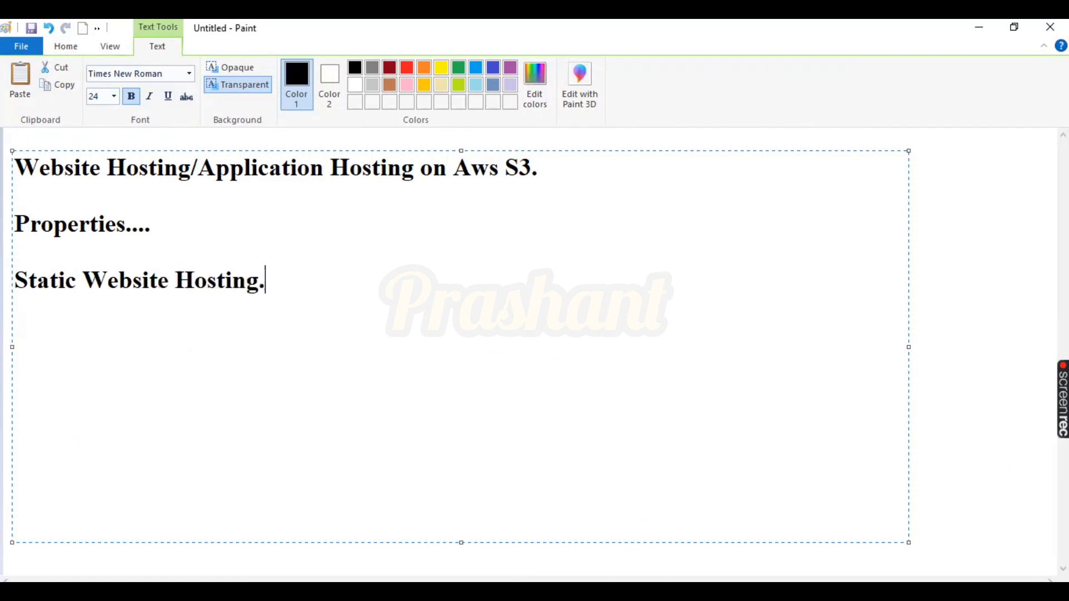
{"action": "key", "text": "Return"}
{"action": "key", "text": "Return"}
Step: Add the first list item, "1. Create a Bucket (Clg Name)", under the Static Website Hosting heading
{"action": "type", "text": "1. Create "}
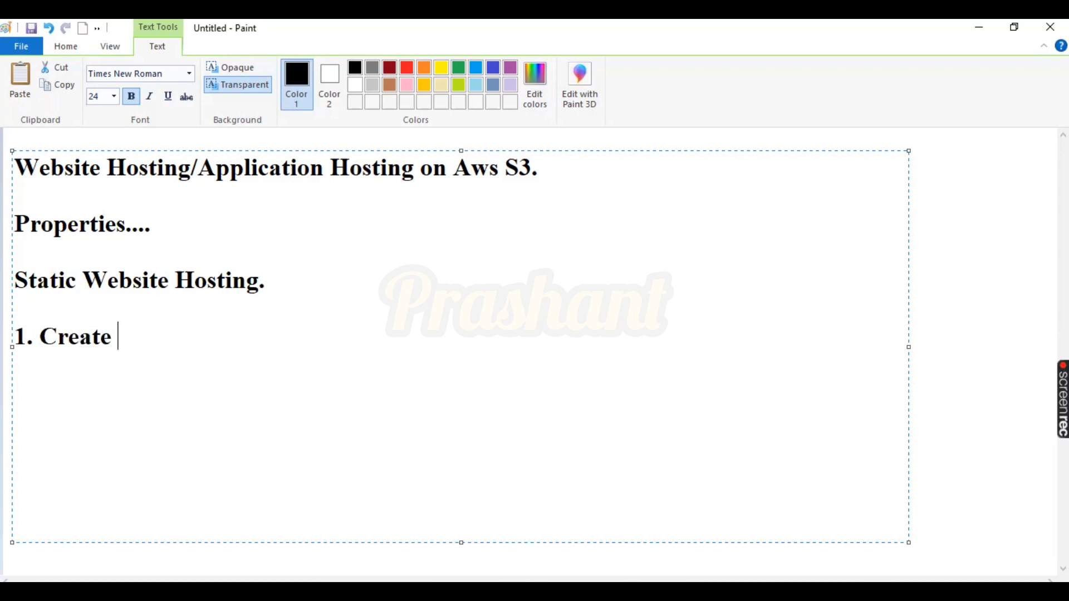
{"action": "type", "text": "a Bucket"}
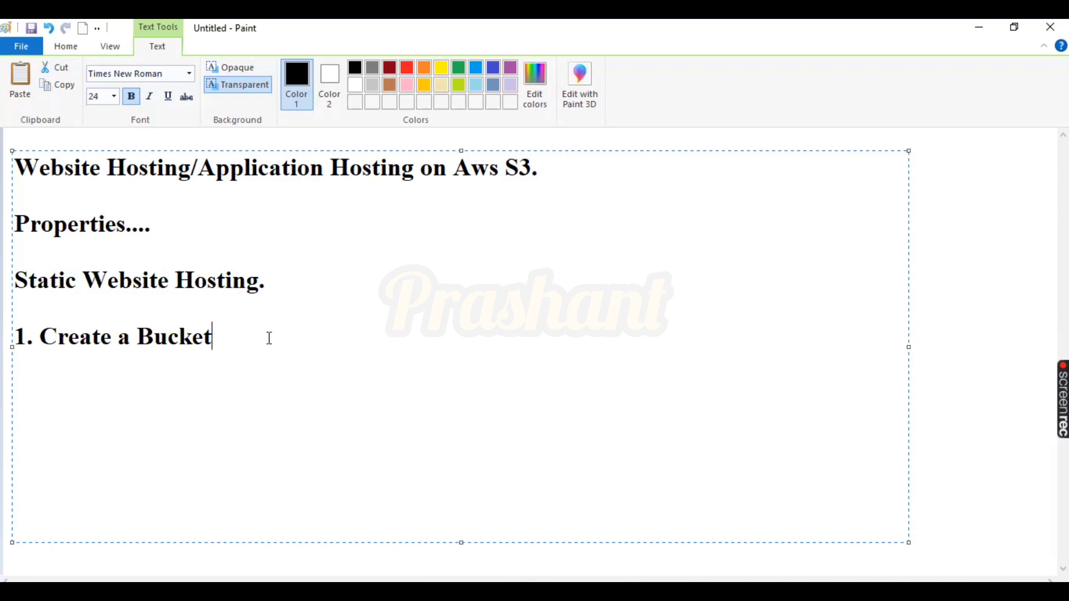
{"action": "type", "text": "()"}
{"action": "key", "text": "Left"}
{"action": "type", "text": "Clg Name"}
{"action": "key", "text": "Right"}
{"action": "key", "text": "Return"}
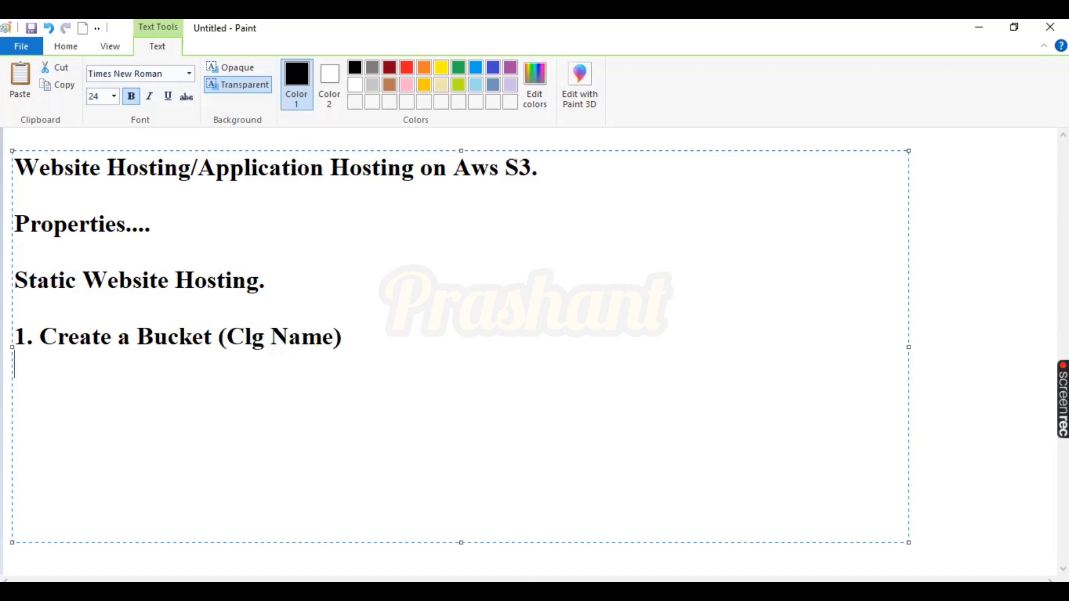
Step: Start the second list item with the text "2. Upload Objcts"
{"action": "type", "text": "2. Uplo"}
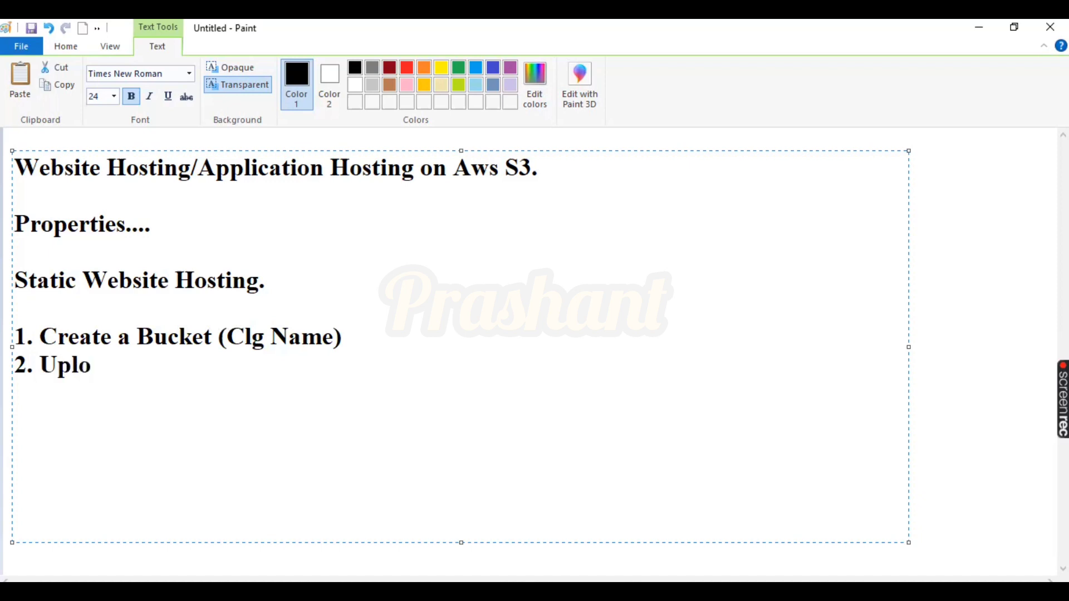
{"action": "type", "text": "ad"}
{"action": "key", "text": "BackSpace"}
{"action": "type", "text": "ad"}
{"action": "key", "text": "BackSpace"}
{"action": "key", "text": "BackSpace"}
{"action": "key", "text": "BackSpace"}
{"action": "key", "text": "BackSpace"}
{"action": "key", "text": "BackSpace"}
{"action": "type", "text": "load Objcet"}
{"action": "key", "text": "BackSpace"}
{"action": "key", "text": "BackSpace"}
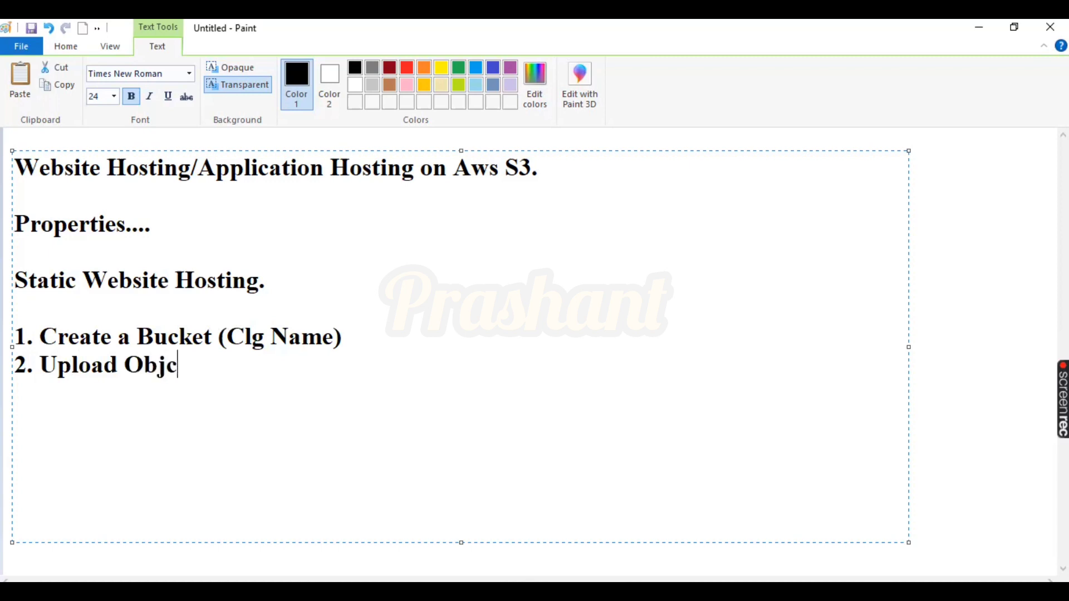
{"action": "type", "text": "ts"}
Step: Append the parenthesised page list "(Home, Dept1, Dept2, Dept3, Error, Events" followed by a row of dots to item 2
{"action": "type", "text": " ()"}
{"action": "type", "text": "Home."}
{"action": "key", "text": "BackSpace"}
{"action": "key", "text": "BackSpace"}
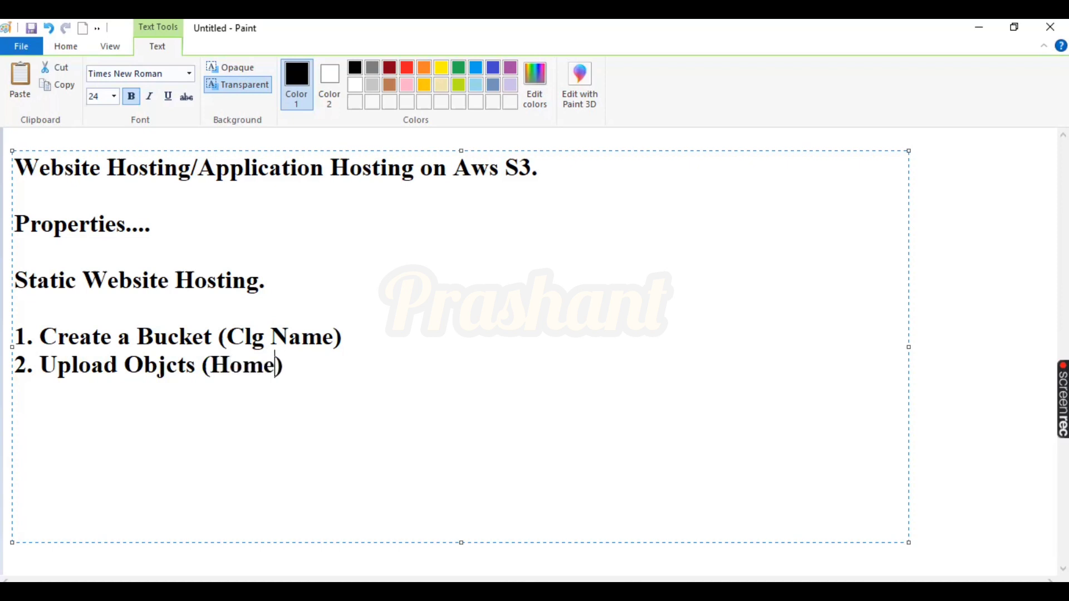
{"action": "type", "text": ", Dept"}
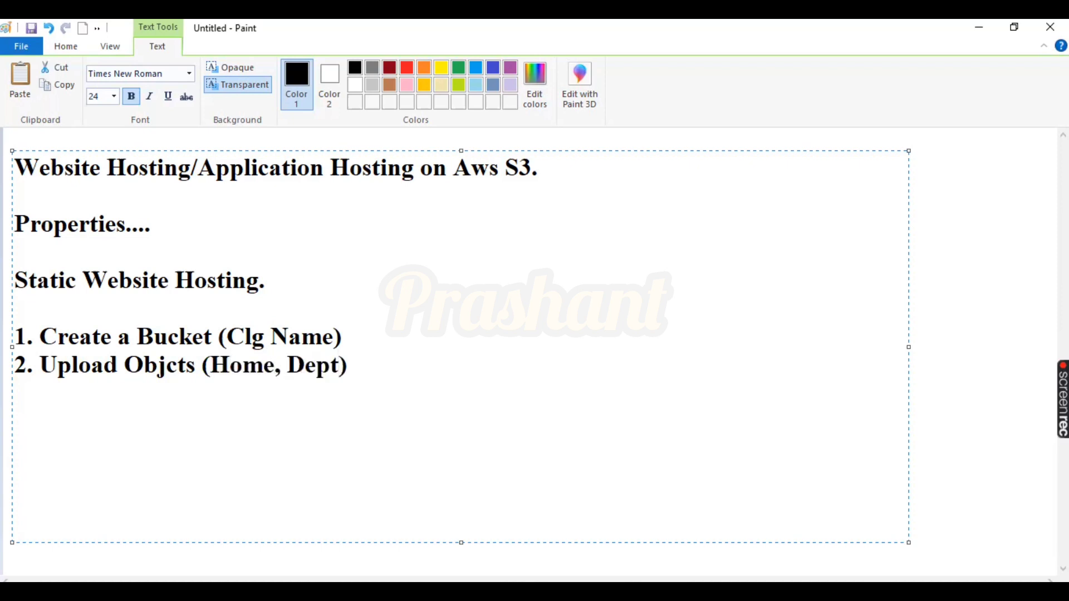
{"action": "type", "text": "1, Dept2"}
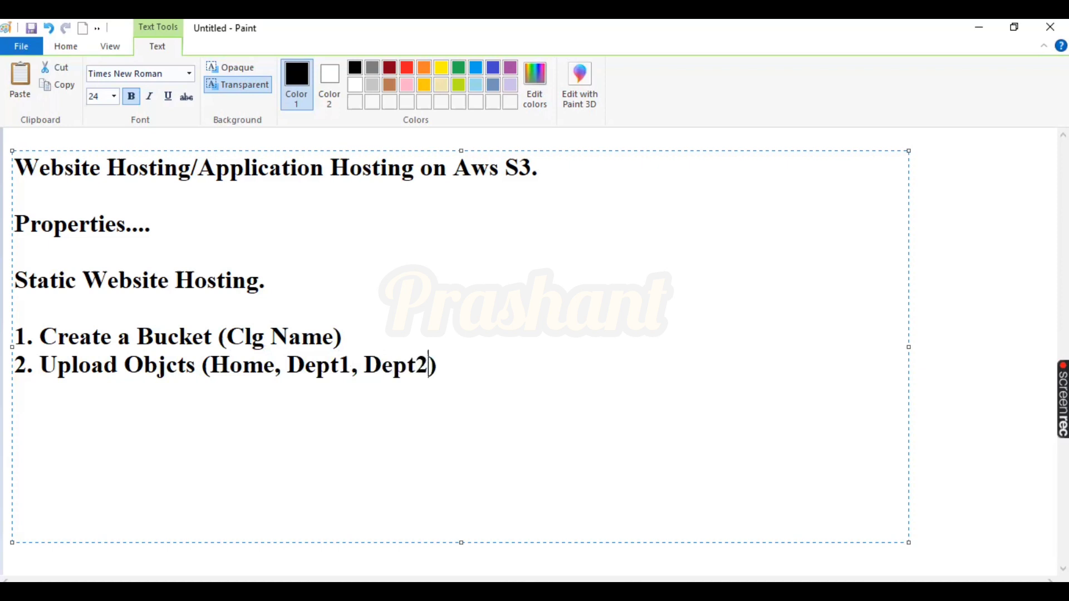
{"action": "type", "text": ", Dept3"}
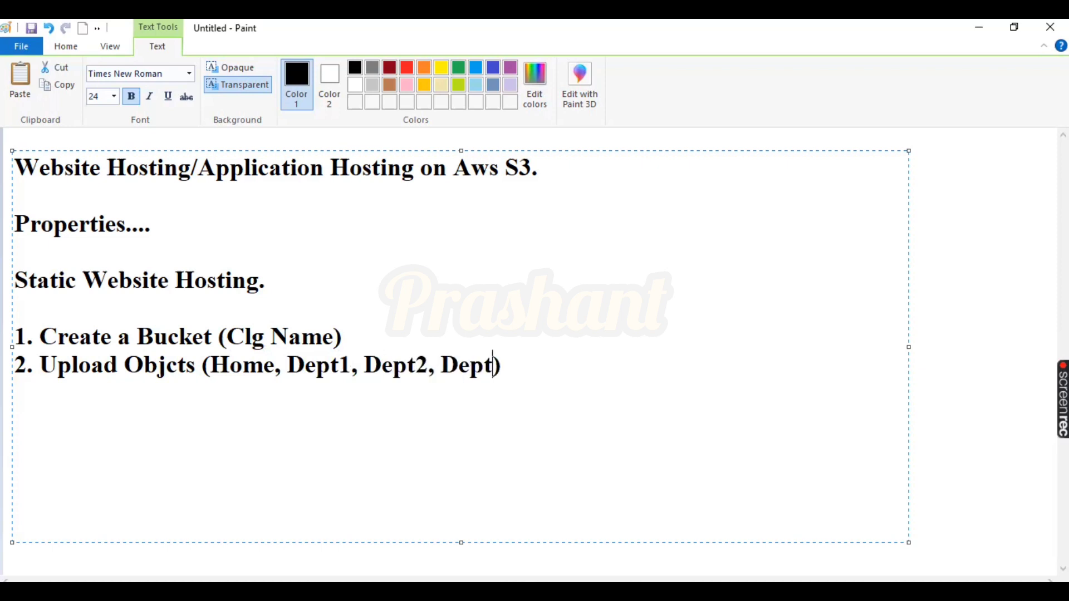
{"action": "type", "text": ", Error"}
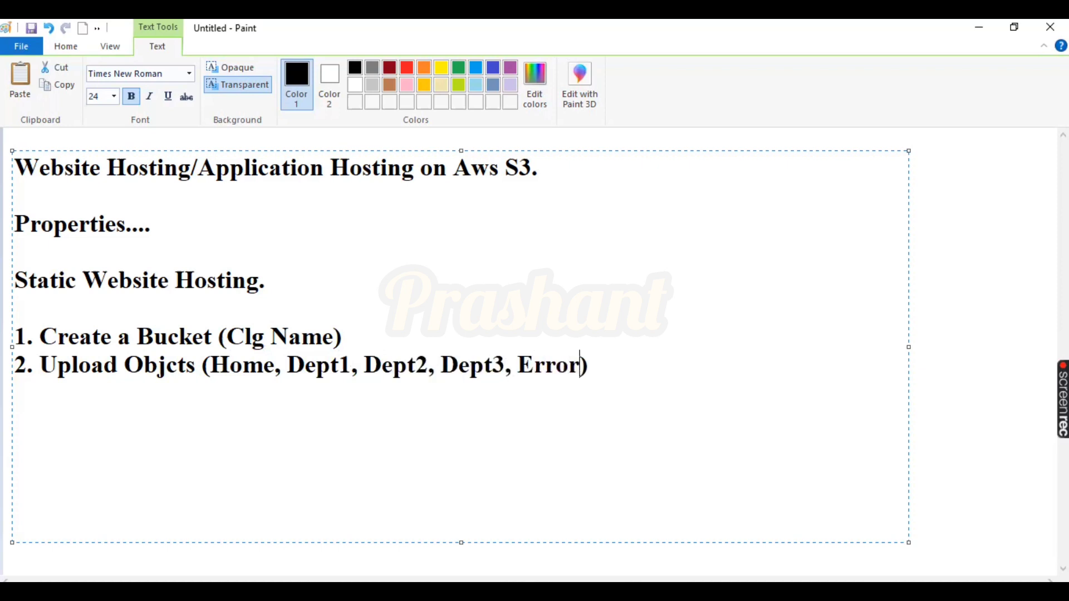
{"action": "type", "text": ", Events"}
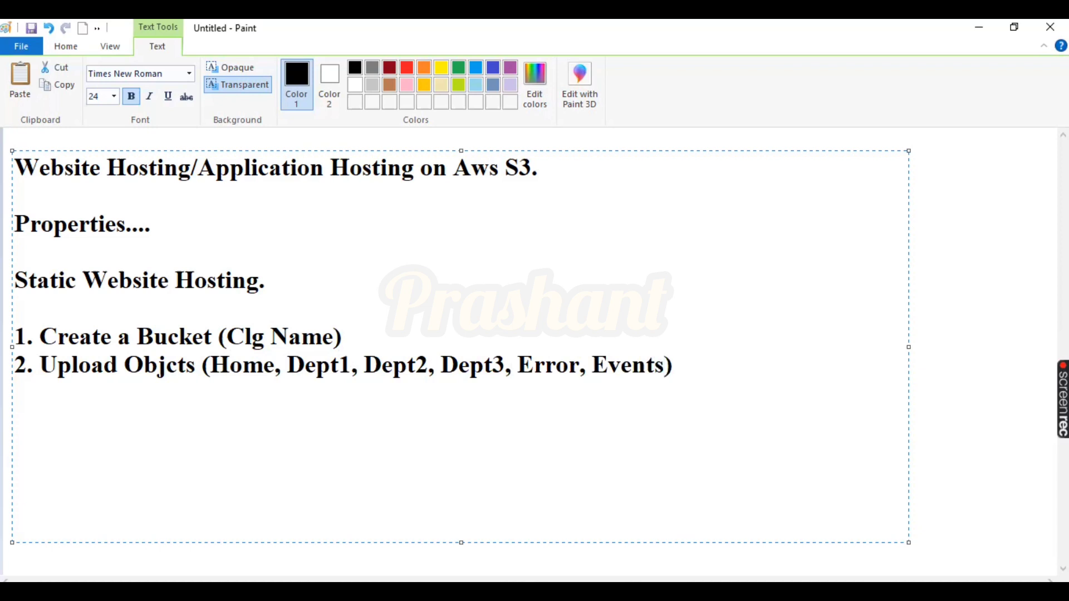
{"action": "type", "text": "..................."}
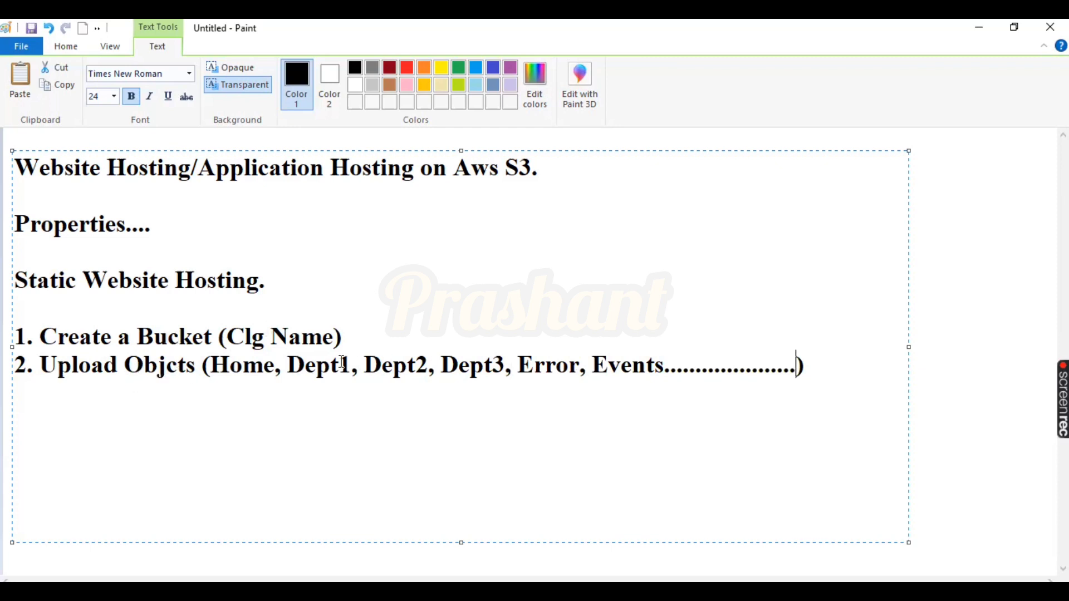
Step: Add the third list item, "3. Enable SWHosting"
{"action": "key", "text": "Return"}
{"action": "type", "text": "3. Ena"}
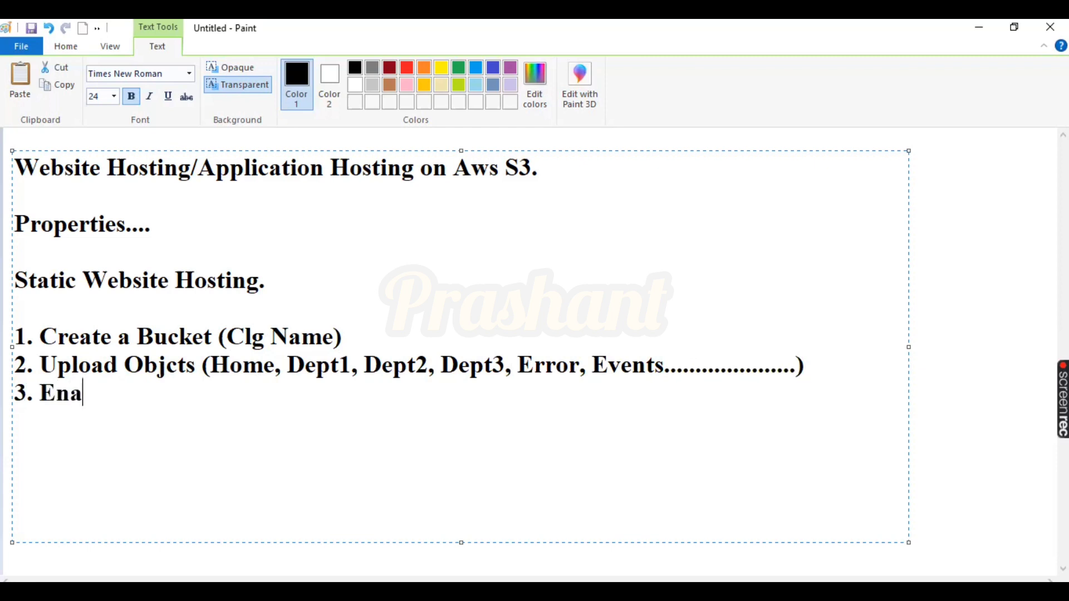
{"action": "type", "text": "ble SWHostin"}
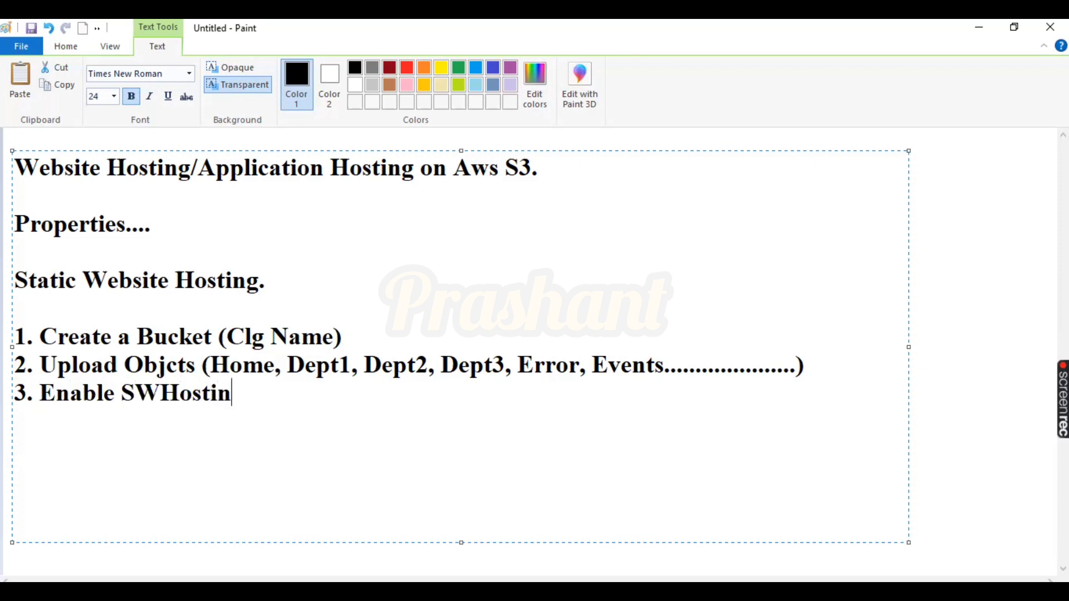
{"action": "type", "text": "f"}
{"action": "key", "text": "BackSpace"}
{"action": "type", "text": "g"}
{"action": "key", "text": "Return"}
Step: Add the fourth list item, "4. Make your webosite as public"
{"action": "type", "text": "4. Make "}
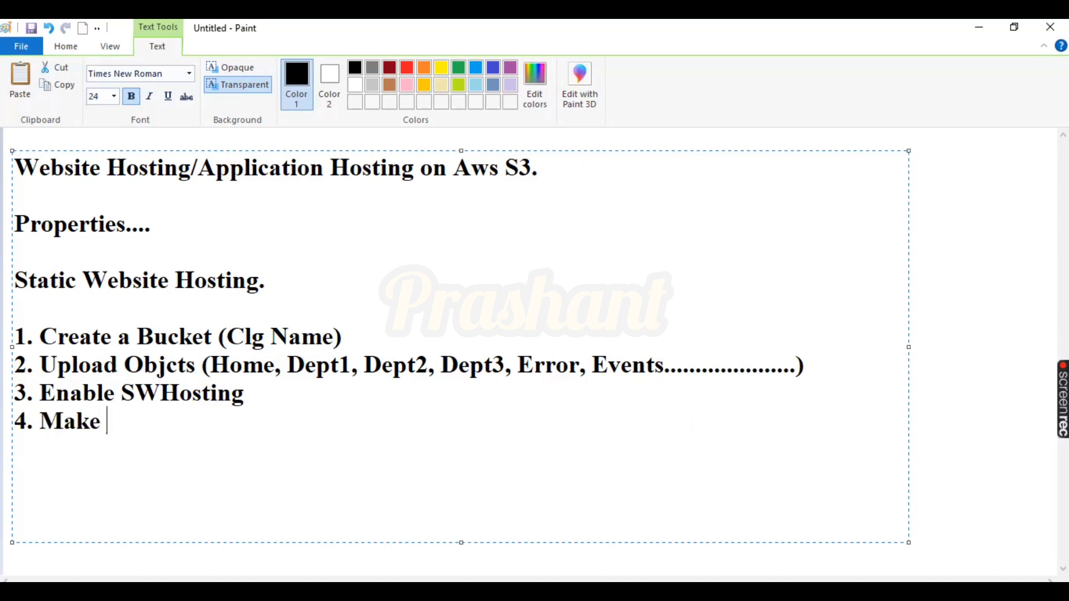
{"action": "type", "text": "your we"}
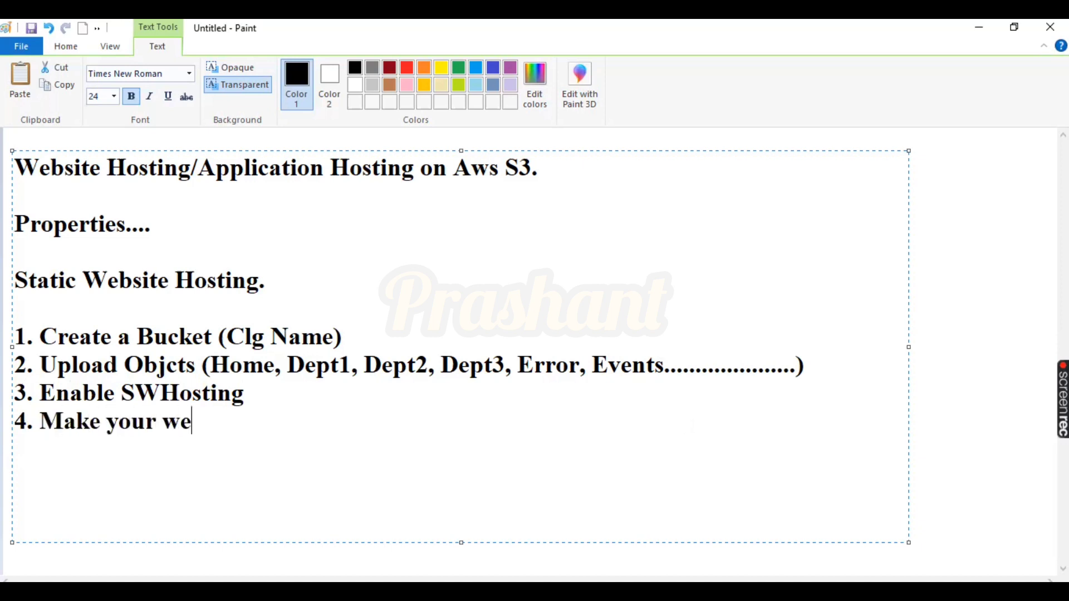
{"action": "type", "text": "boste a"}
{"action": "key", "text": "BackSpace"}
{"action": "key", "text": "BackSpace"}
{"action": "key", "text": "BackSpace"}
{"action": "key", "text": "BackSpace"}
{"action": "type", "text": "ite as "}
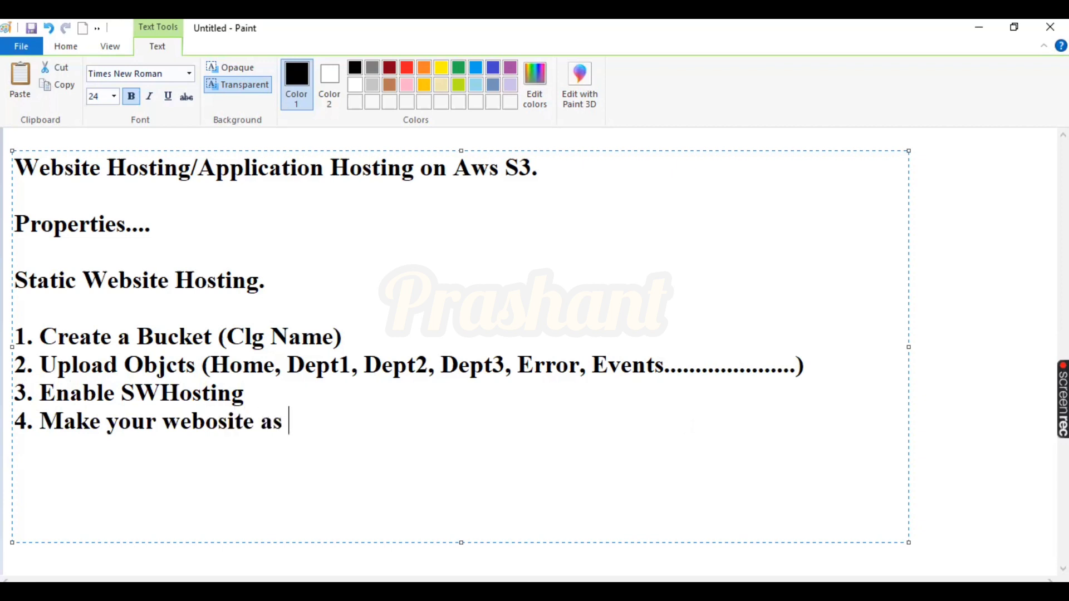
{"action": "type", "text": "public"}
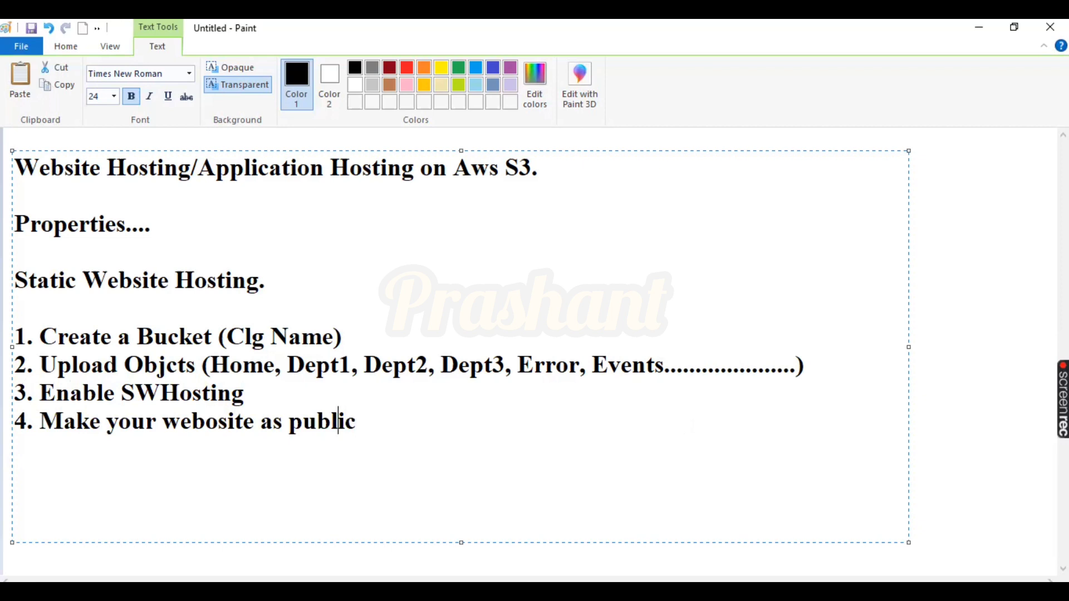
Step: Correct "webosite" to "website" in item 4 and start a new line after it
{"action": "key", "text": "BackSpace"}
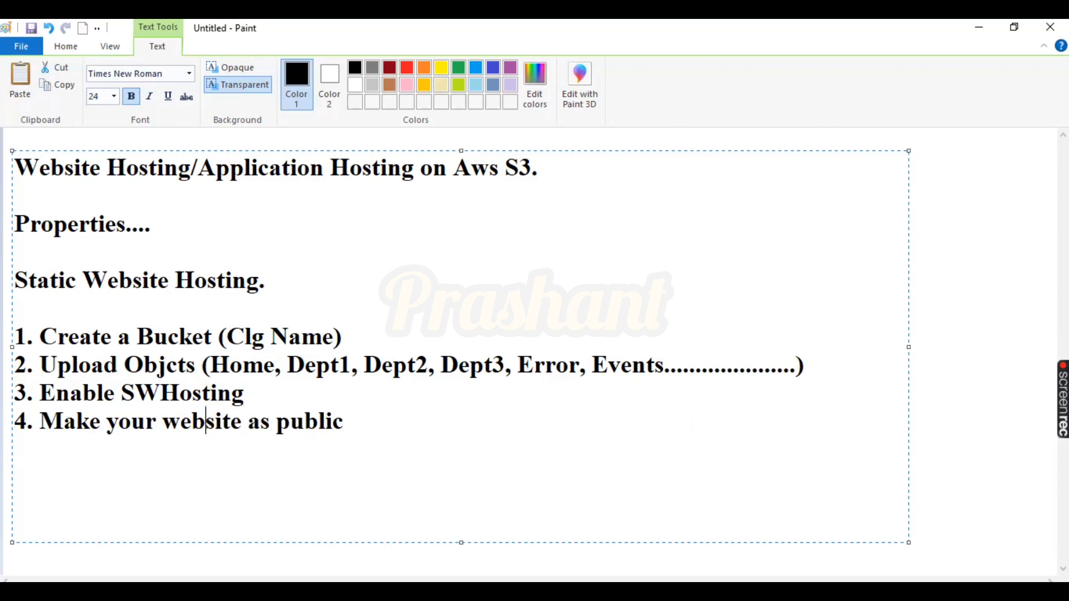
{"action": "key", "text": "Right"}
{"action": "key", "text": "Right"}
{"action": "key", "text": "Right"}
{"action": "key", "text": "Right"}
{"action": "key", "text": "Right"}
{"action": "key", "text": "Right"}
{"action": "key", "text": "Right"}
{"action": "key", "text": "Right"}
{"action": "key", "text": "Right"}
{"action": "key", "text": "Right"}
{"action": "key", "text": "Right"}
{"action": "key", "text": "Right"}
{"action": "key", "text": "Right"}
{"action": "key", "text": "Right"}
{"action": "key", "text": "Right"}
{"action": "key", "text": "Return"}
{"action": "mouse_move", "coordinate": [345, 422]}
{"action": "left_mouse_down"}
{"action": "mouse_move", "coordinate": [162, 423]}
{"action": "mouse_move", "coordinate": [56, 306]}
{"action": "mouse_move", "coordinate": [14, 278]}
{"action": "mouse_move", "coordinate": [119, 337]}
{"action": "mouse_move", "coordinate": [410, 453]}
{"action": "mouse_move", "coordinate": [11, 274]}
{"action": "left_mouse_up"}
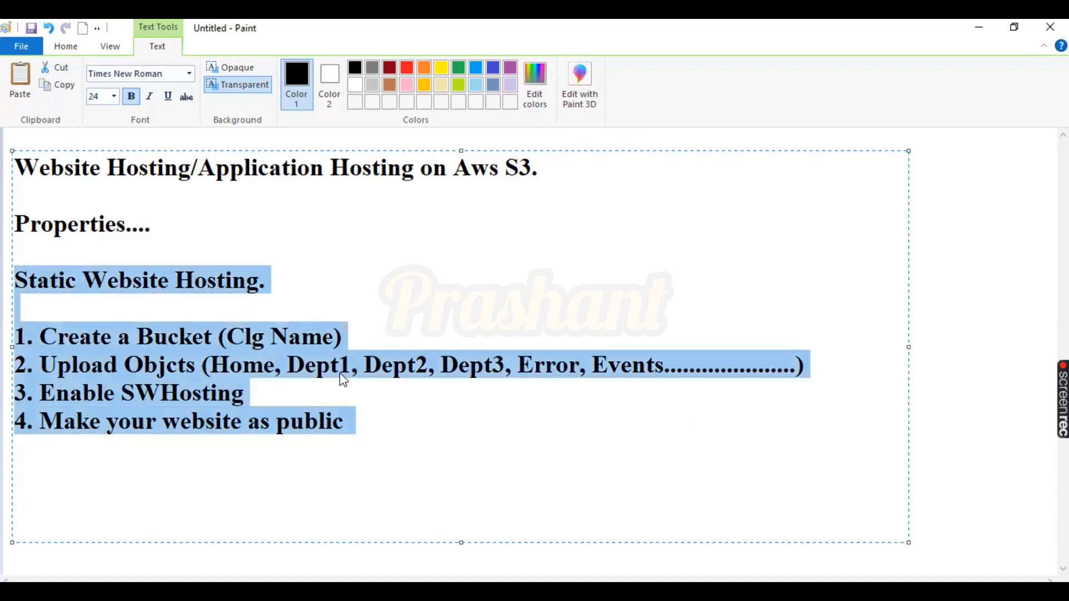
{"action": "left_click", "coordinate": [353, 381]}
Step: Switch to File Explorer and open the index file from the 01 Class folder in Notepad
{"action": "left_click", "coordinate": [467, 591]}
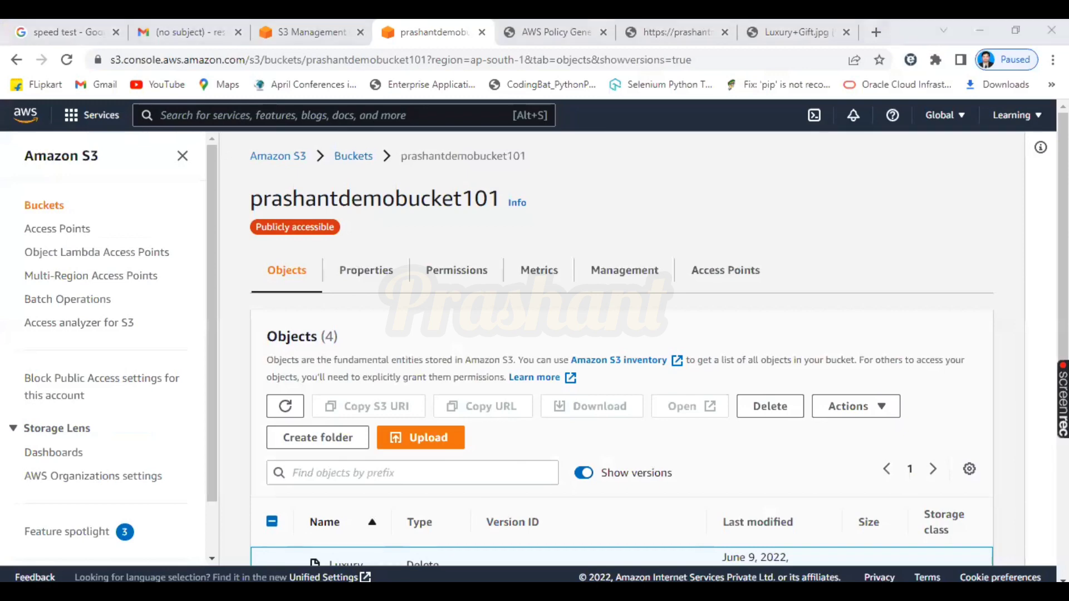
{"action": "key", "text": "super+e"}
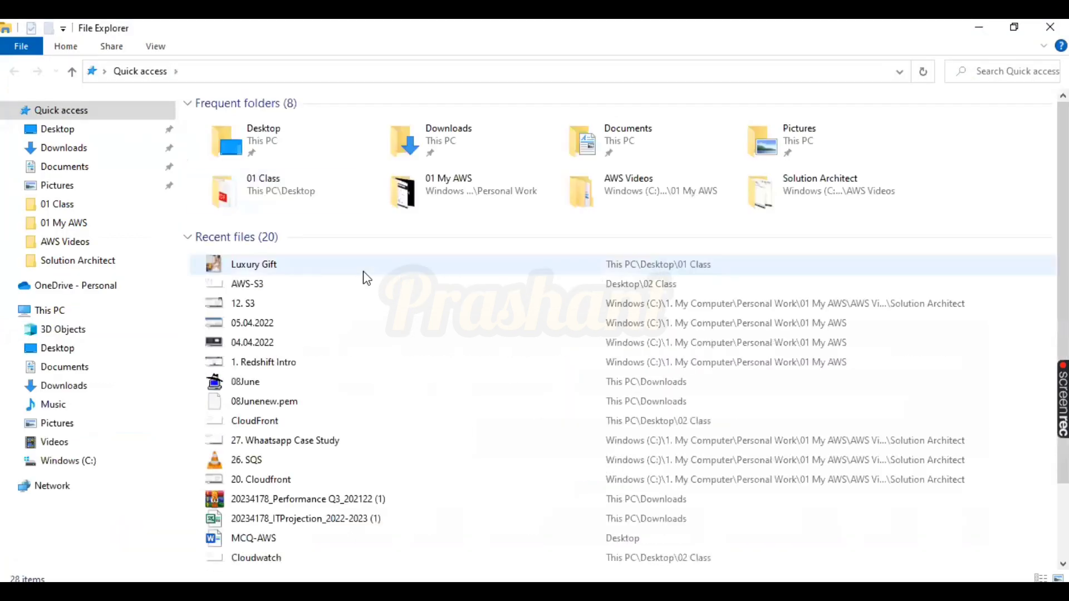
{"action": "double_click", "coordinate": [251, 186]}
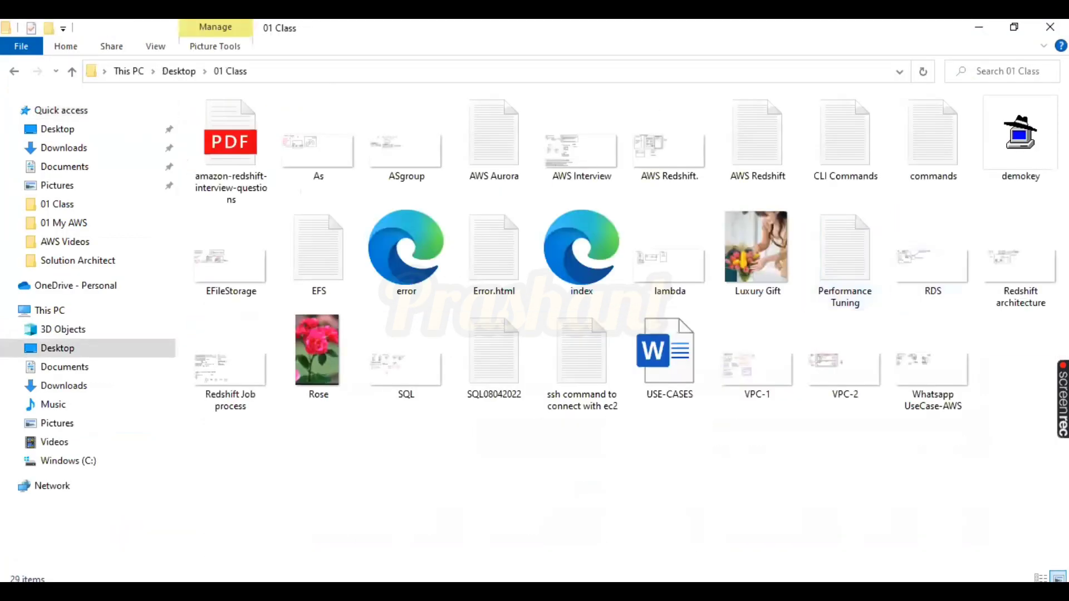
{"action": "right_click", "coordinate": [598, 277]}
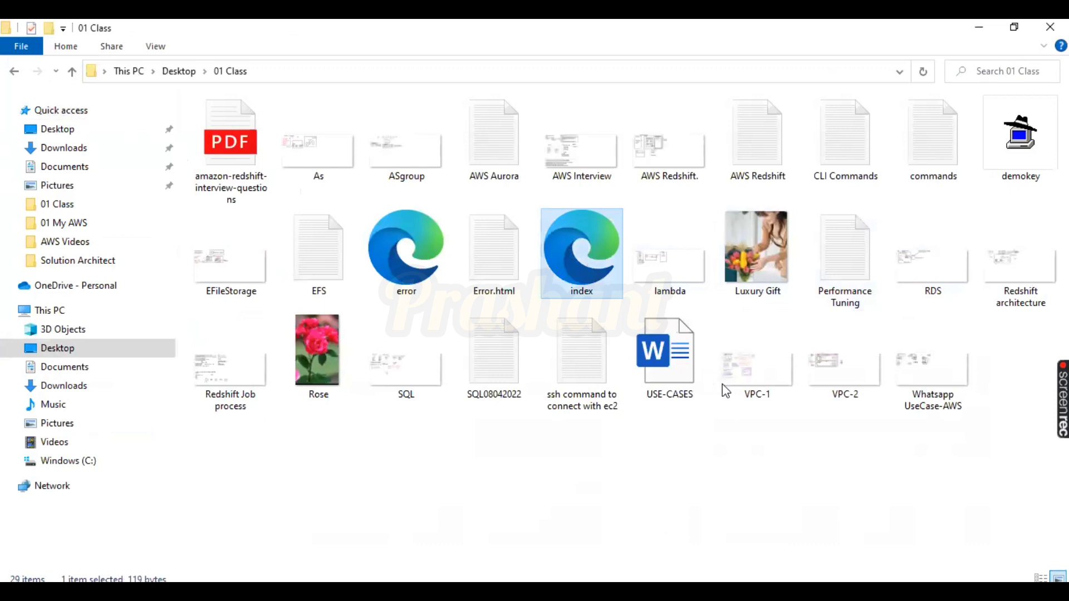
{"action": "mouse_move", "coordinate": [832, 326]}
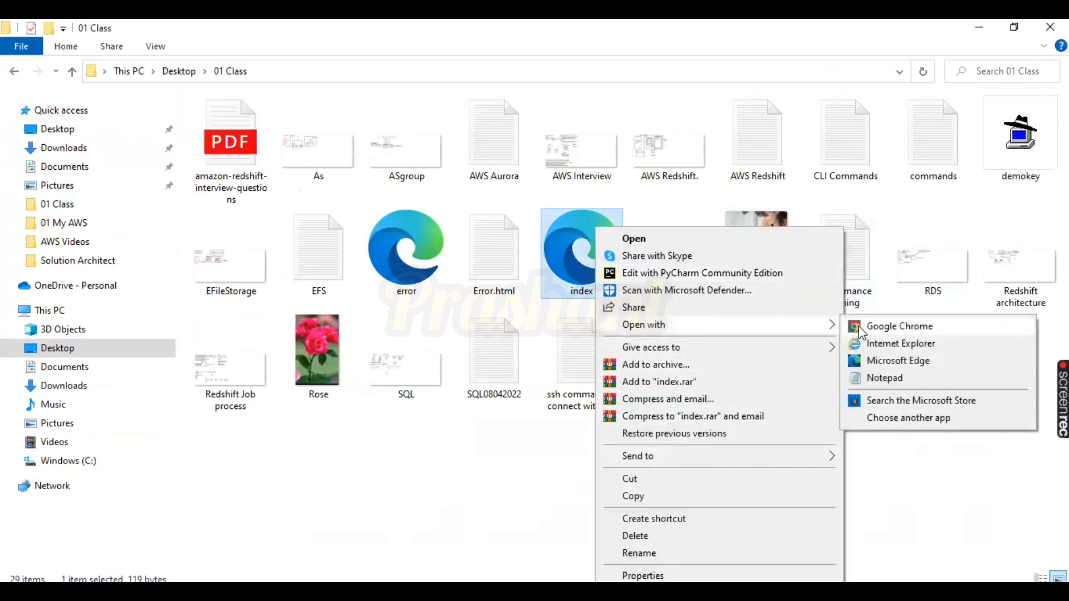
{"action": "left_click", "coordinate": [884, 379]}
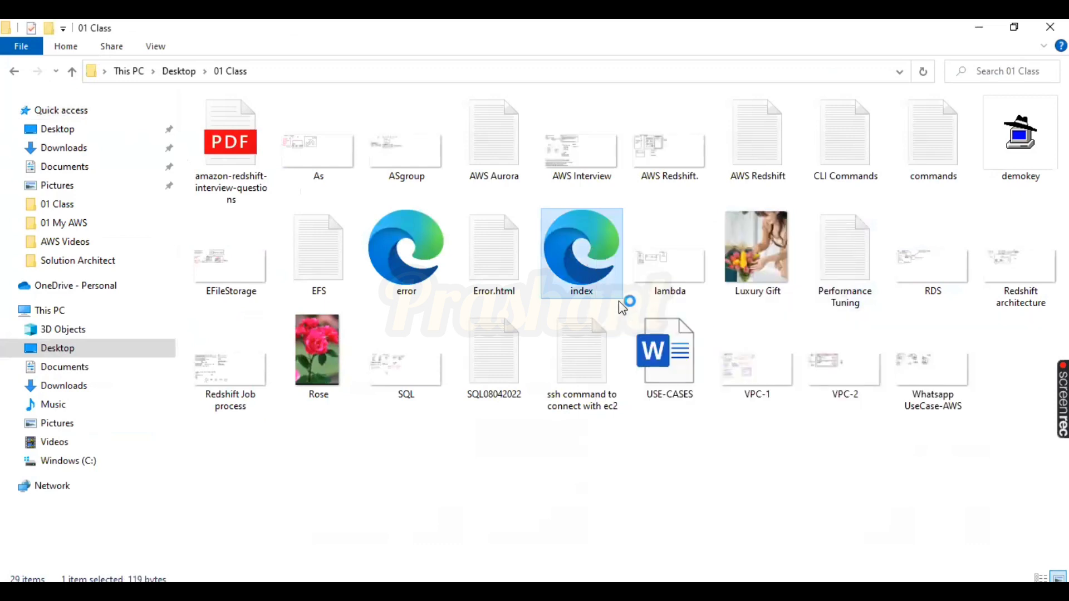
{"action": "left_click", "coordinate": [819, 219]}
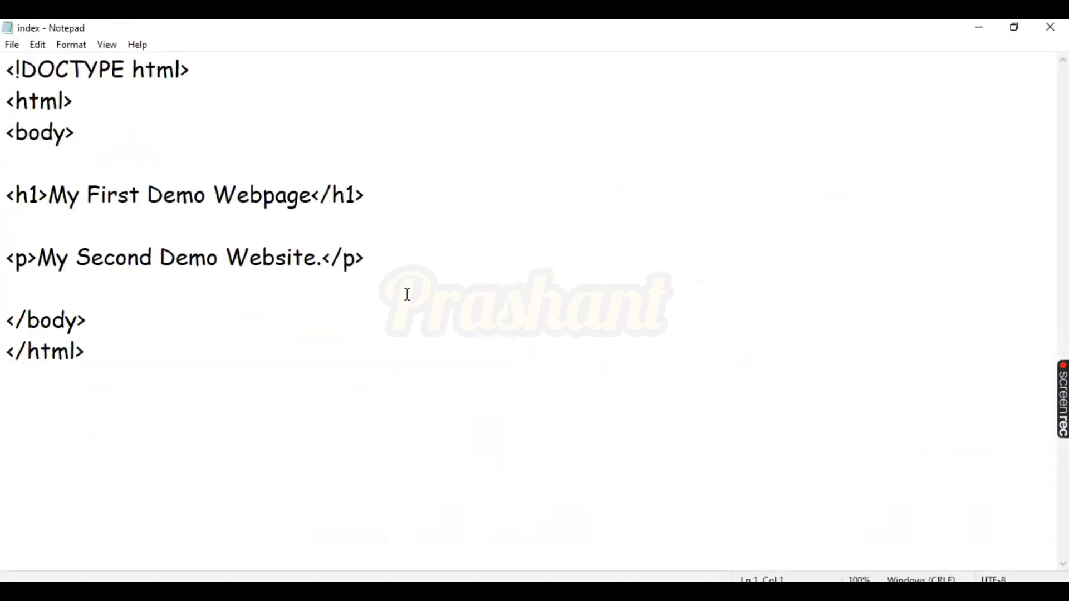
Step: Examine the html, body, h1 and p tags that make up the index page
{"action": "left_click_drag", "start_coordinate": [129, 368], "coordinate": [8, 54]}
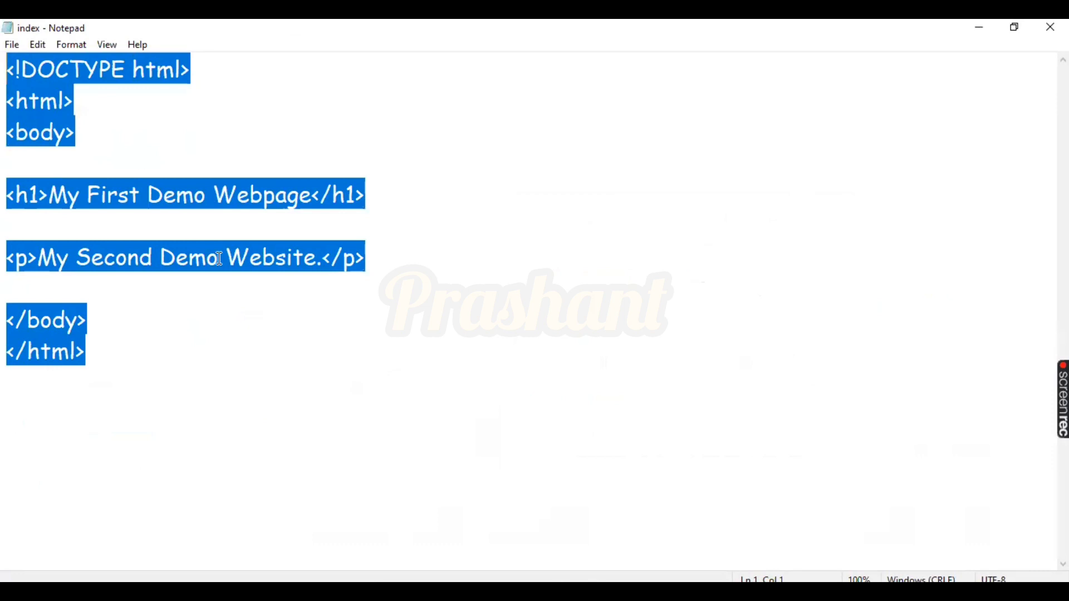
{"action": "left_click", "coordinate": [310, 394]}
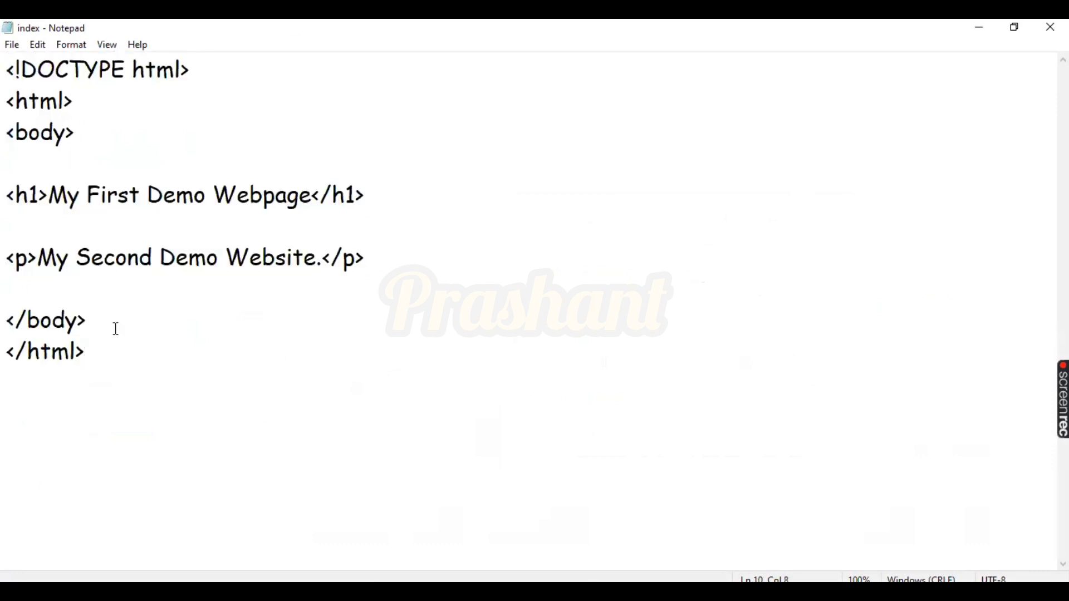
{"action": "left_click_drag", "start_coordinate": [112, 352], "coordinate": [93, 100]}
{"action": "left_click", "coordinate": [32, 67]}
{"action": "left_click_drag", "start_coordinate": [81, 344], "coordinate": [6, 351]}
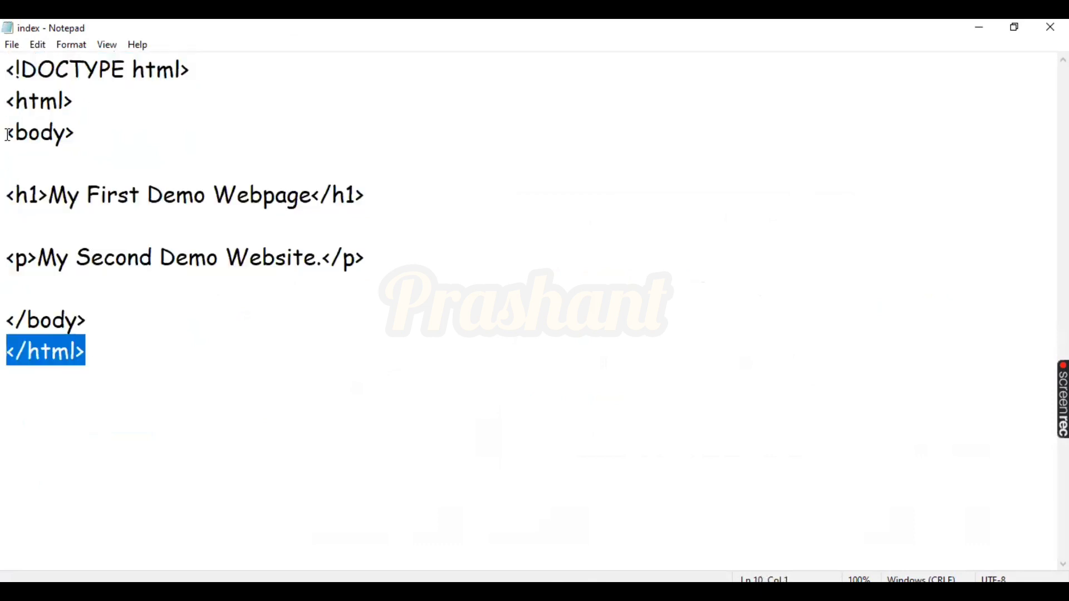
{"action": "left_click_drag", "start_coordinate": [7, 134], "coordinate": [9, 151]}
{"action": "left_click_drag", "start_coordinate": [79, 321], "coordinate": [15, 321]}
{"action": "left_click_drag", "start_coordinate": [7, 196], "coordinate": [309, 233]}
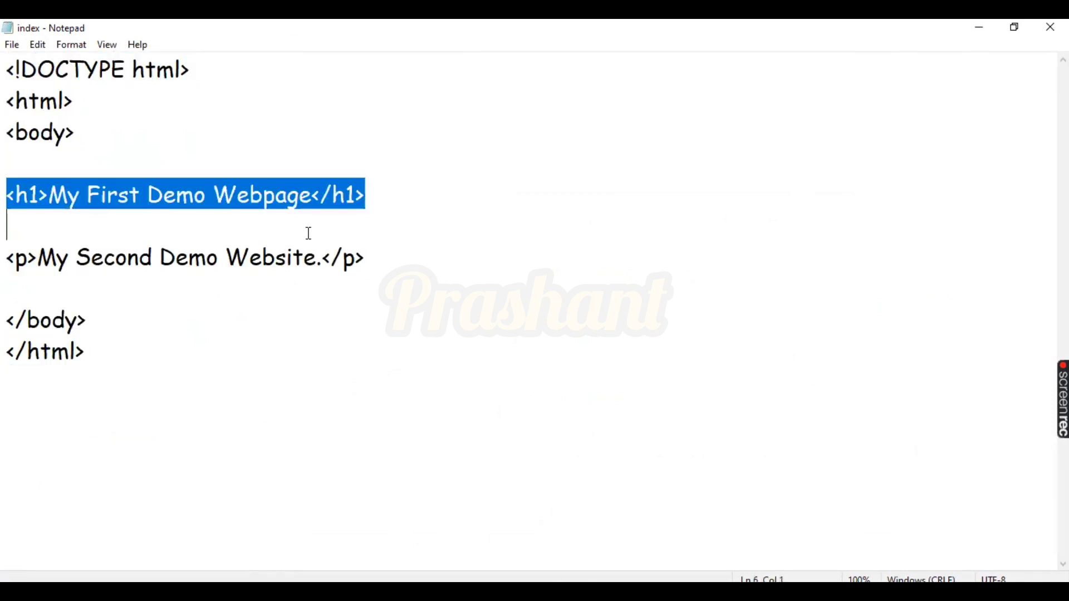
{"action": "left_click_drag", "start_coordinate": [88, 322], "coordinate": [155, 277]}
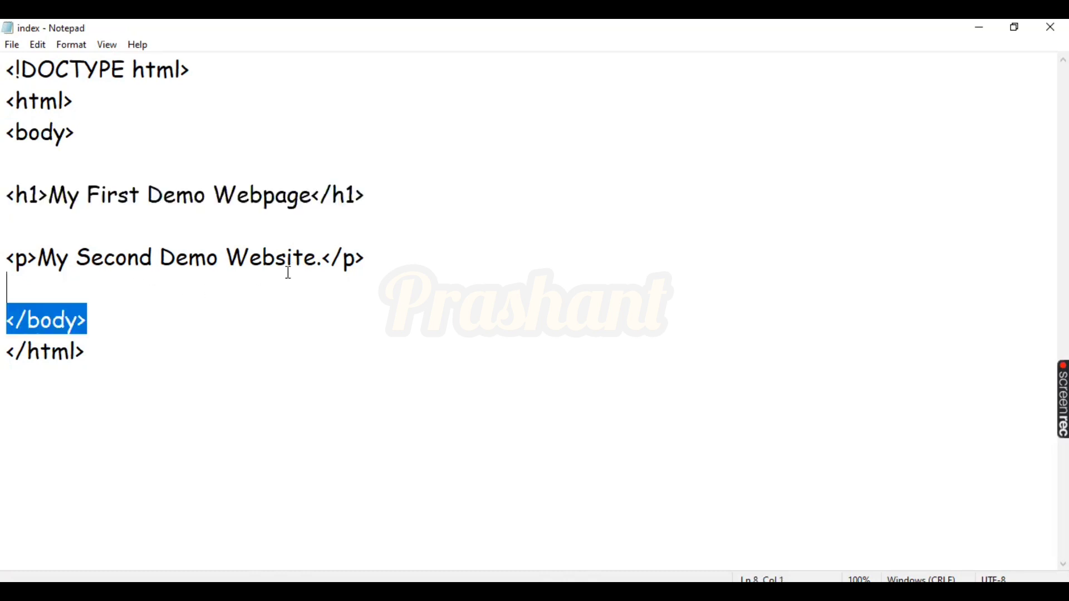
Step: Replace "Second Demo" with "College" in the index page's paragraph, and save and close the file
{"action": "left_click", "coordinate": [149, 284]}
{"action": "left_click_drag", "start_coordinate": [76, 258], "coordinate": [226, 261]}
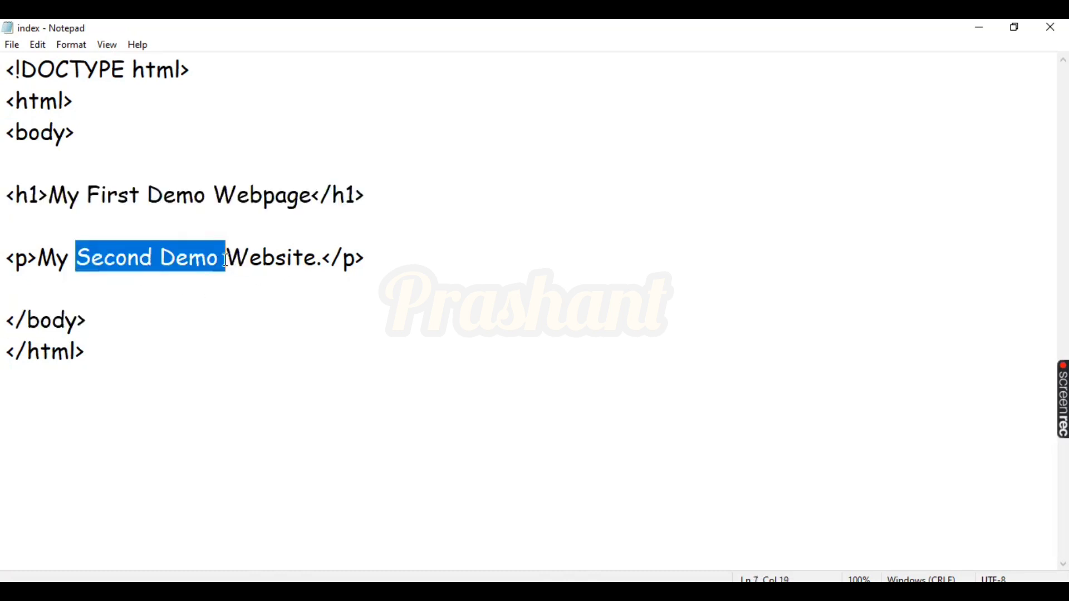
{"action": "type", "text": "College"}
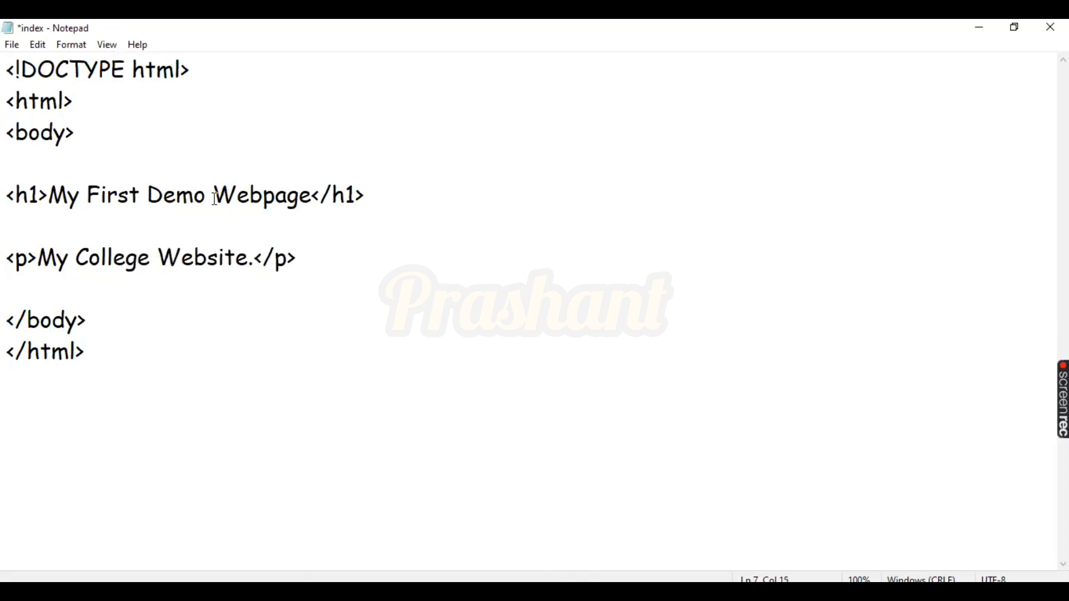
{"action": "left_click_drag", "start_coordinate": [214, 196], "coordinate": [301, 199]}
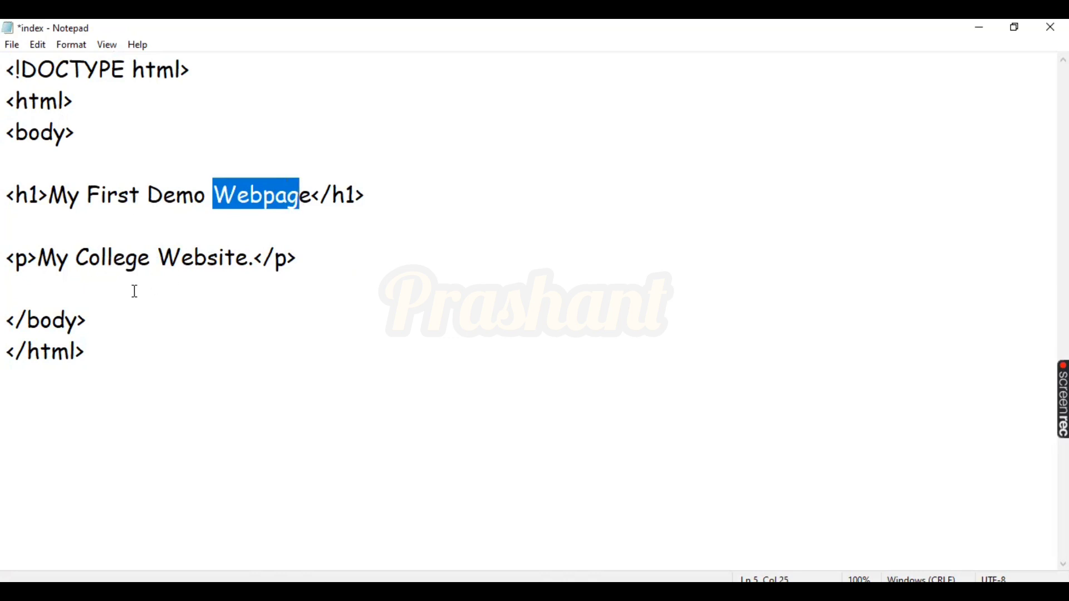
{"action": "left_click", "coordinate": [250, 364]}
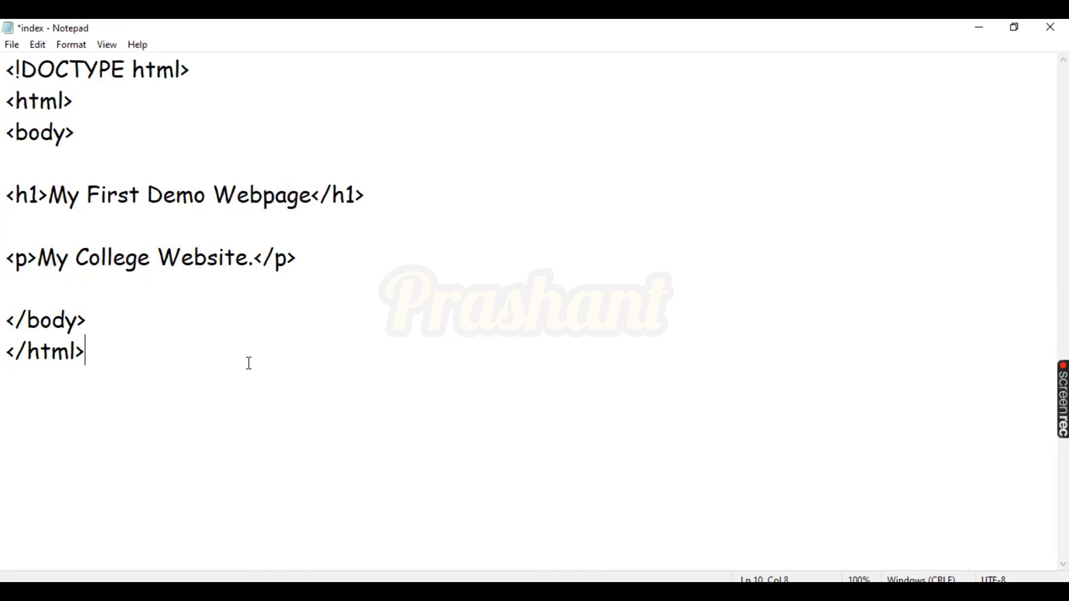
{"action": "key", "text": "ctrl+s"}
{"action": "left_click", "coordinate": [1051, 27]}
Step: Open the error page from the 01 Class folder in Notepad, review its HTML at full window size and close it
{"action": "left_click", "coordinate": [410, 268]}
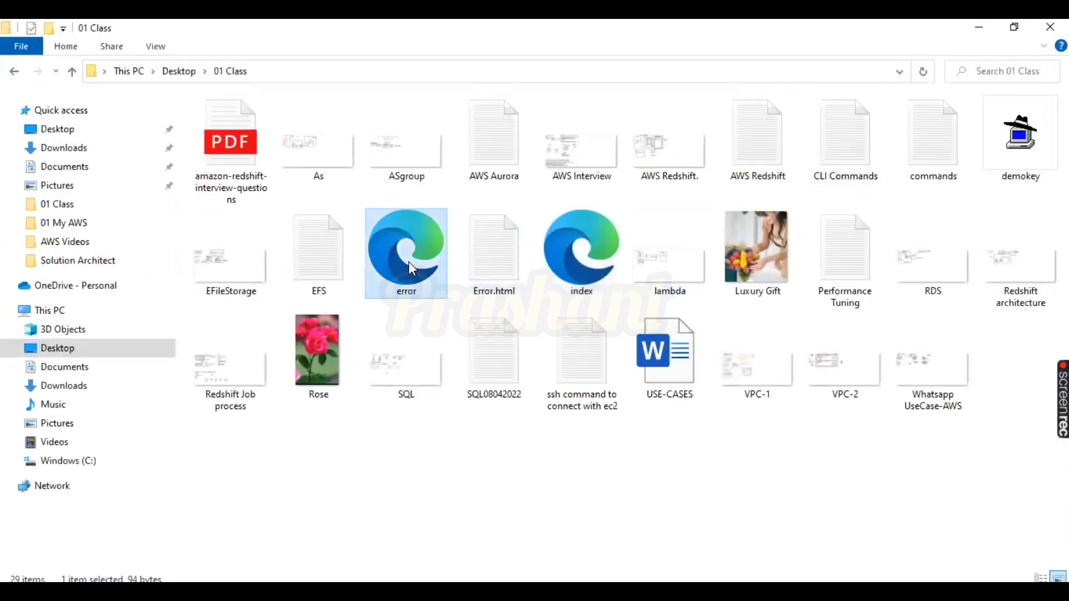
{"action": "right_click", "coordinate": [409, 264]}
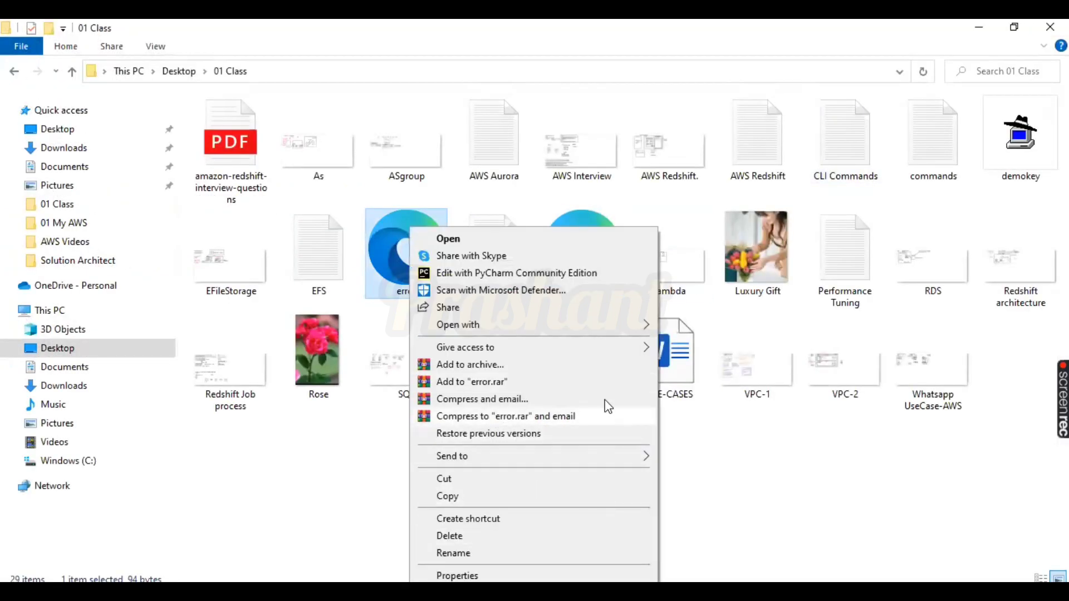
{"action": "mouse_move", "coordinate": [643, 337]}
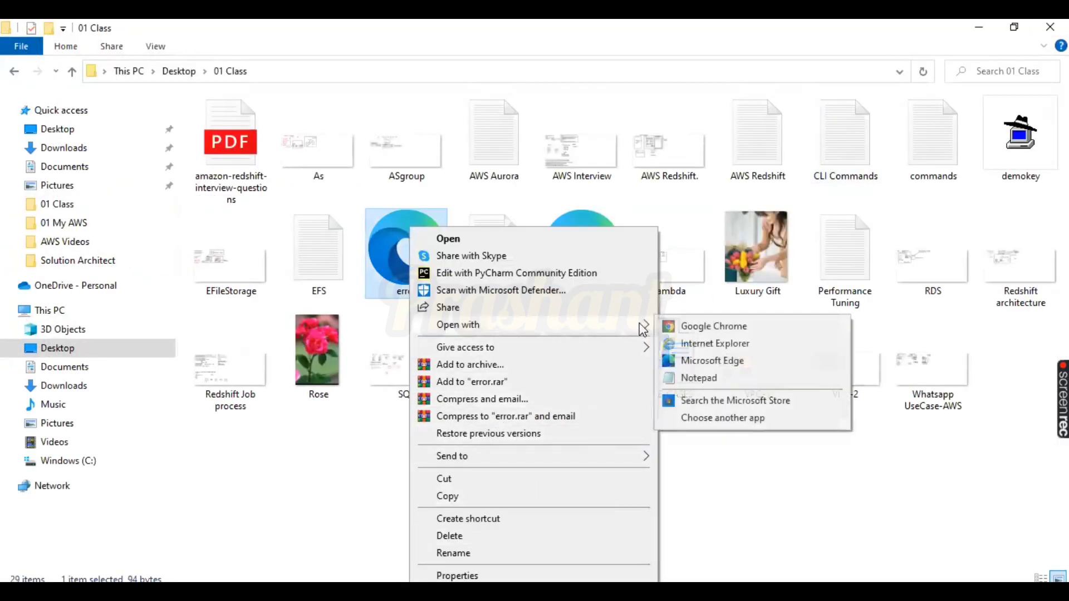
{"action": "left_click", "coordinate": [728, 379]}
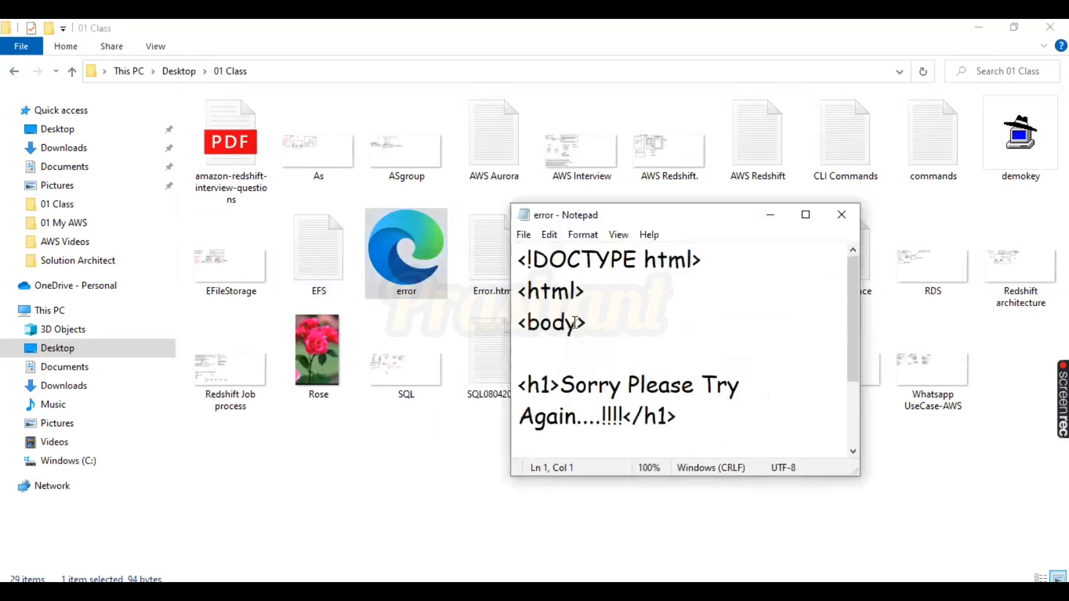
{"action": "left_click", "coordinate": [805, 216]}
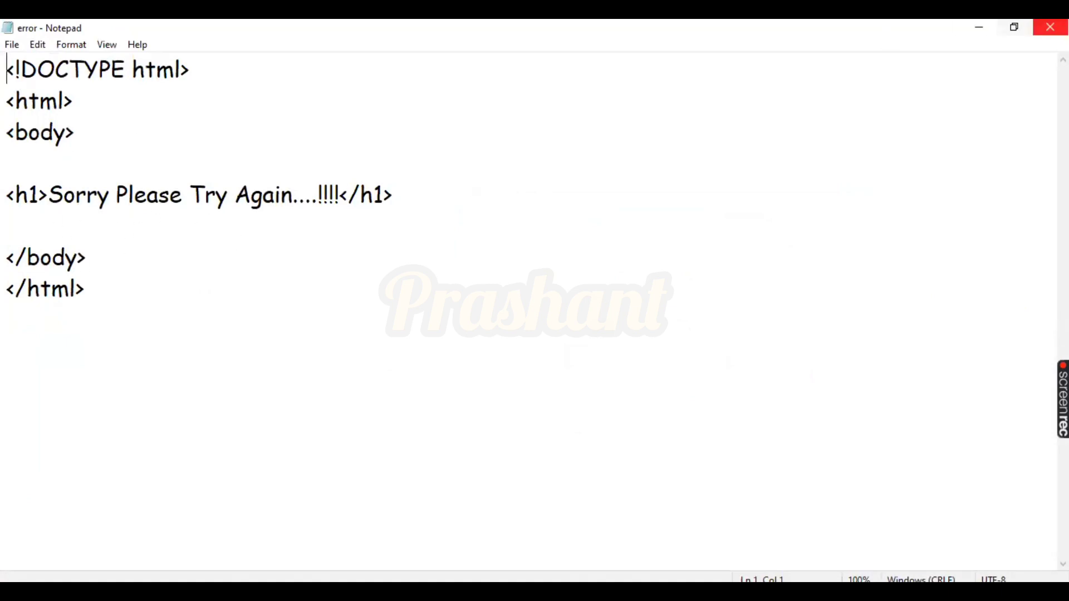
{"action": "left_click", "coordinate": [1051, 27]}
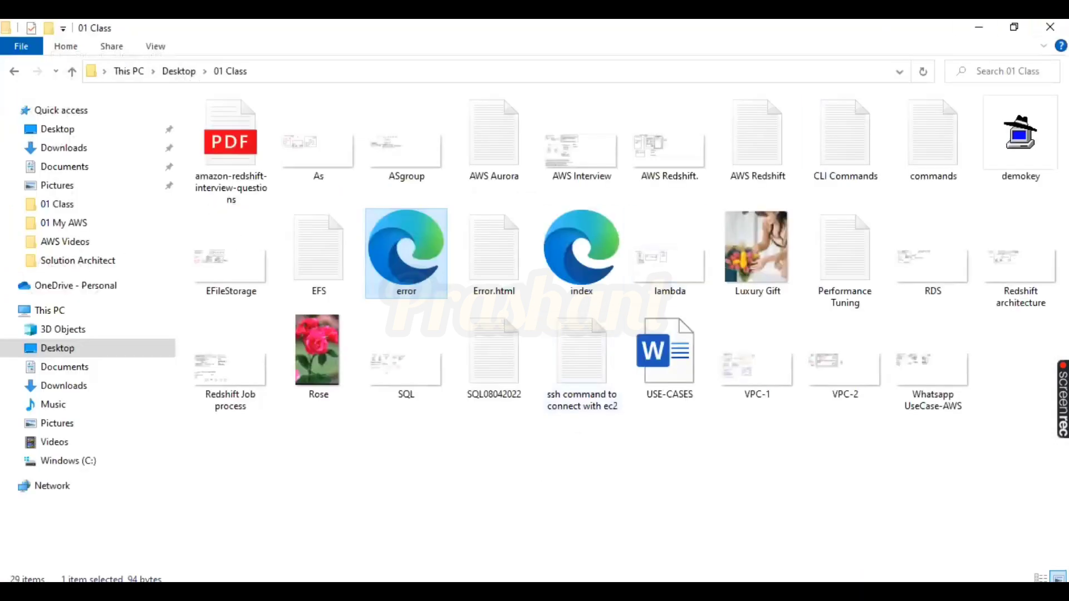
Step: Switch to the Amazon S3 console in Chrome and start creating a bucket from the bucket list
{"action": "key", "text": "alt+Tab"}
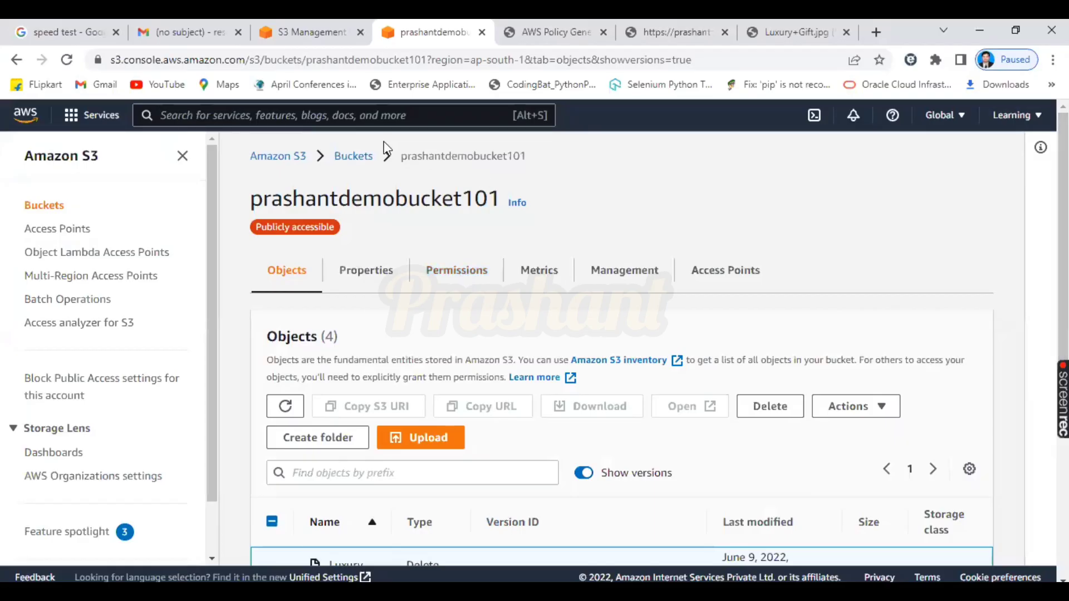
{"action": "left_click", "coordinate": [350, 160]}
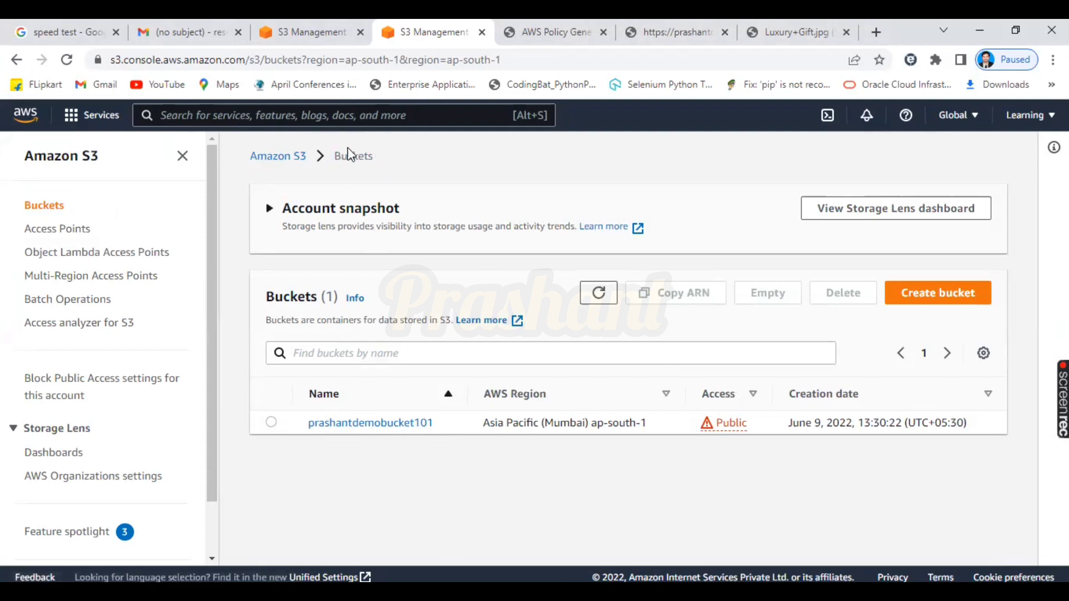
{"action": "left_click", "coordinate": [934, 299]}
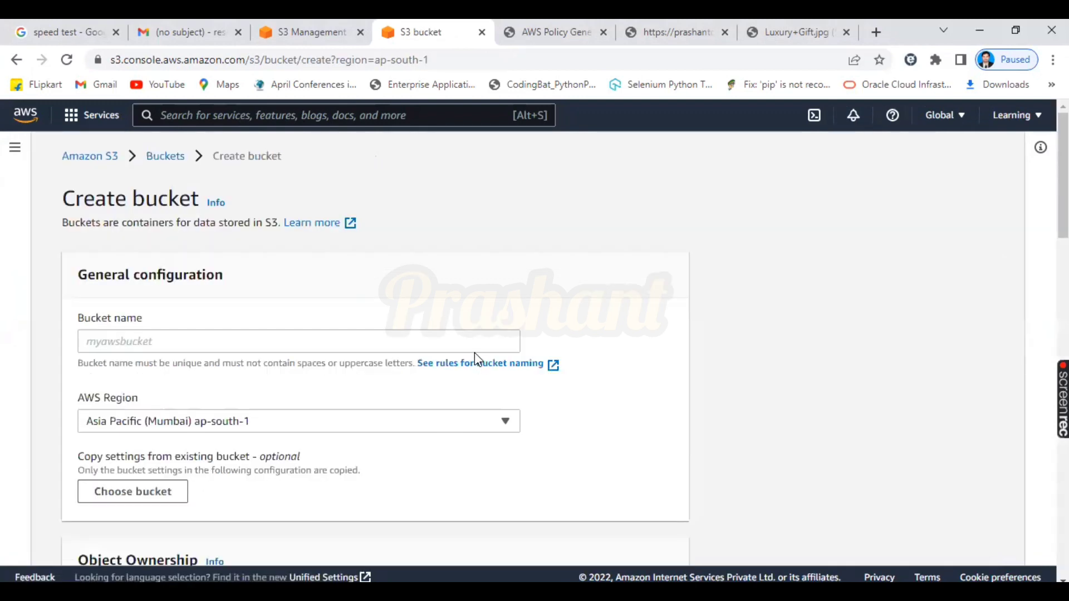
Step: Name the new bucket mycollegewebsite501
{"action": "left_click", "coordinate": [473, 344]}
{"action": "type", "text": "my"}
{"action": "key", "text": "BackSpace"}
{"action": "key", "text": "BackSpace"}
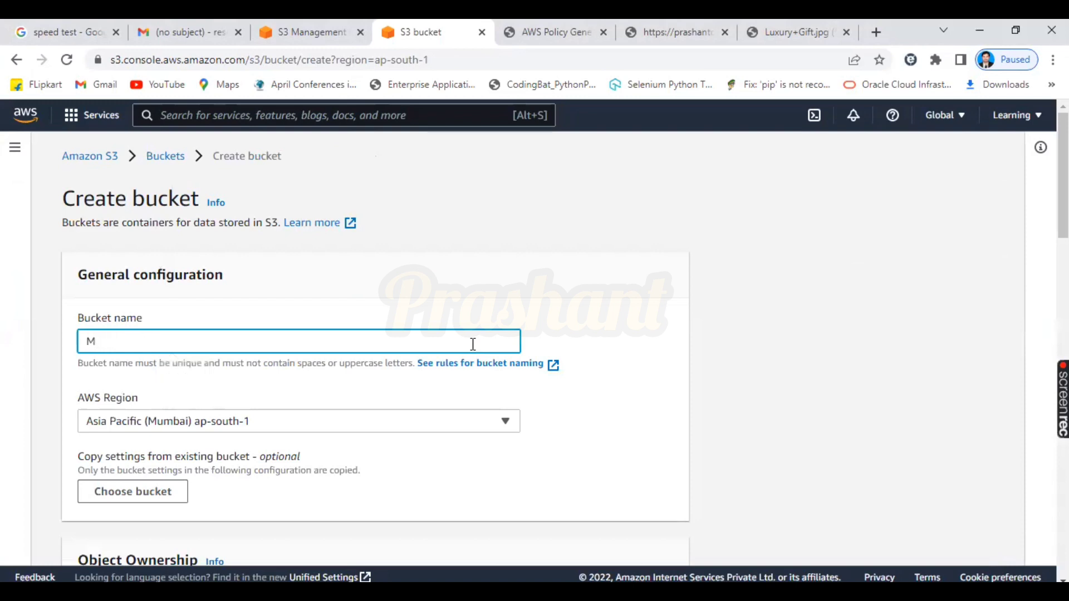
{"action": "type", "text": "mycollegewebosite"}
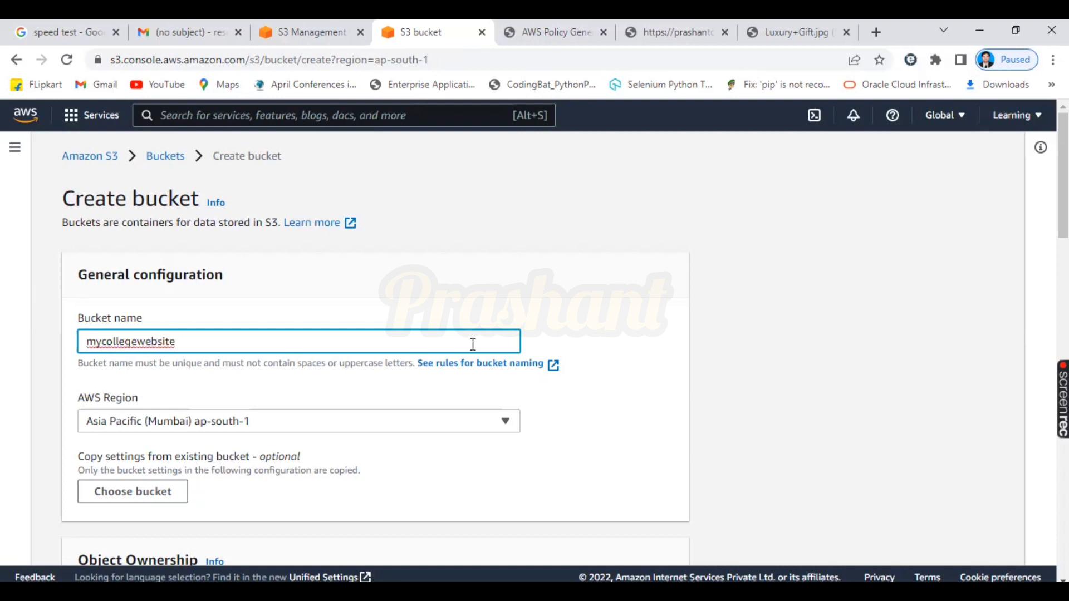
{"action": "type", "text": "501"}
{"action": "scroll", "coordinate": [135, 306], "scroll_direction": "down", "scroll_amount": 3}
{"action": "scroll", "coordinate": [134, 306], "scroll_direction": "up", "scroll_amount": 3}
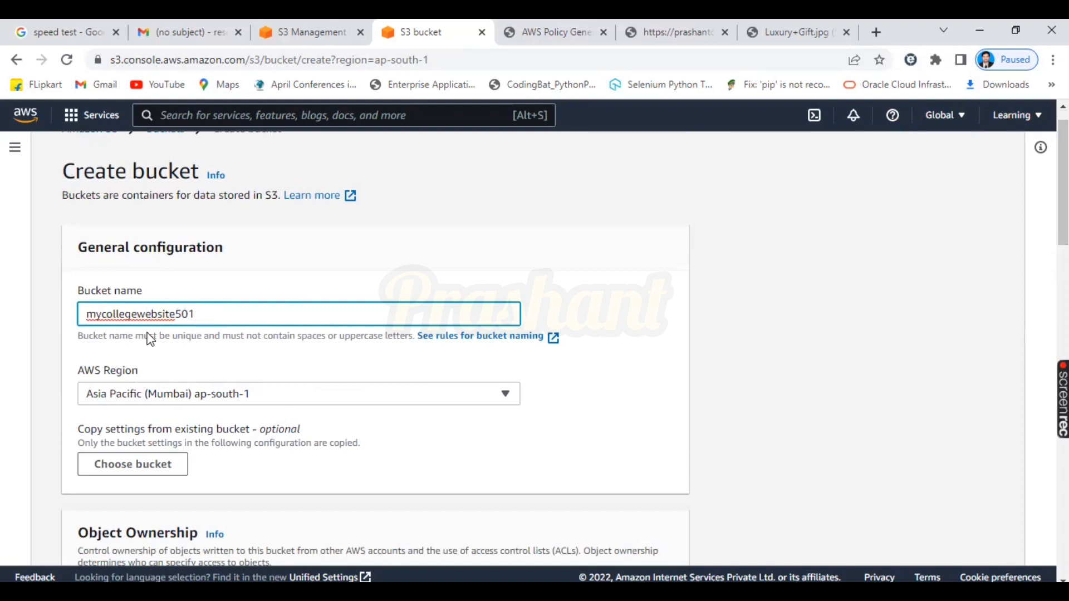
Step: Review the remaining bucket settings and create the bucket in Asia Pacific (Mumbai) ap-south-1 with all defaults kept
{"action": "scroll", "coordinate": [265, 353], "scroll_direction": "down", "scroll_amount": 2}
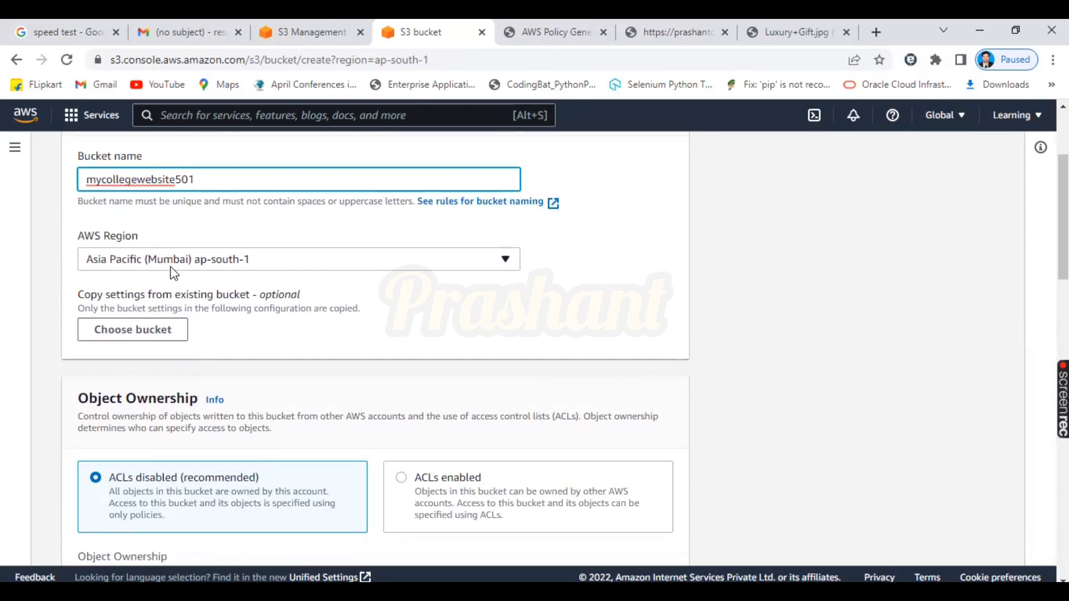
{"action": "scroll", "coordinate": [871, 216], "scroll_direction": "down", "scroll_amount": 9}
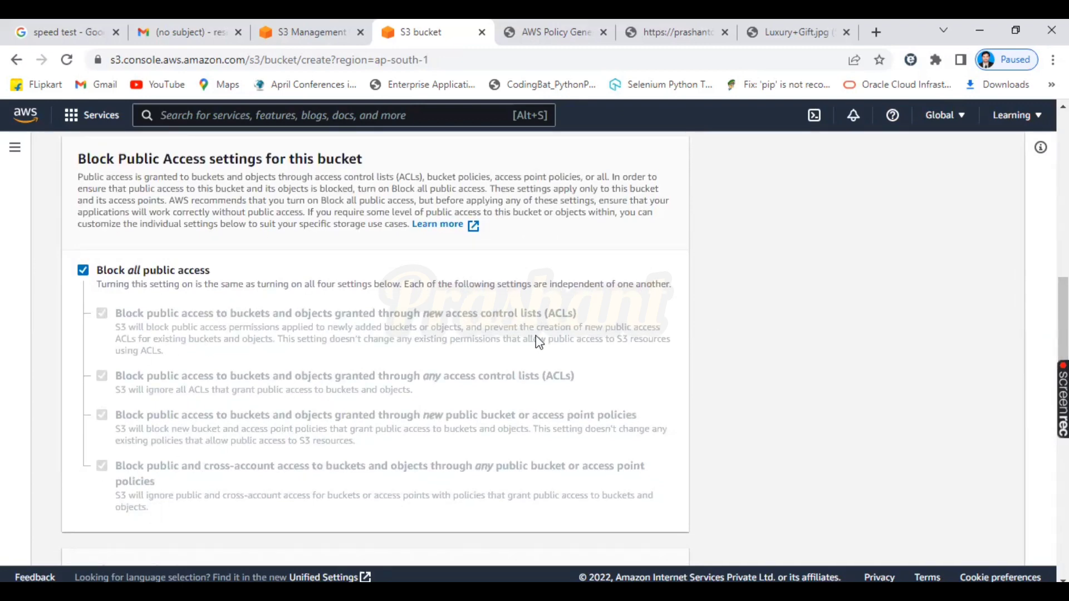
{"action": "scroll", "coordinate": [959, 366], "scroll_direction": "down", "scroll_amount": 5}
{"action": "scroll", "coordinate": [374, 350], "scroll_direction": "down", "scroll_amount": 3}
{"action": "scroll", "coordinate": [375, 351], "scroll_direction": "up", "scroll_amount": 5}
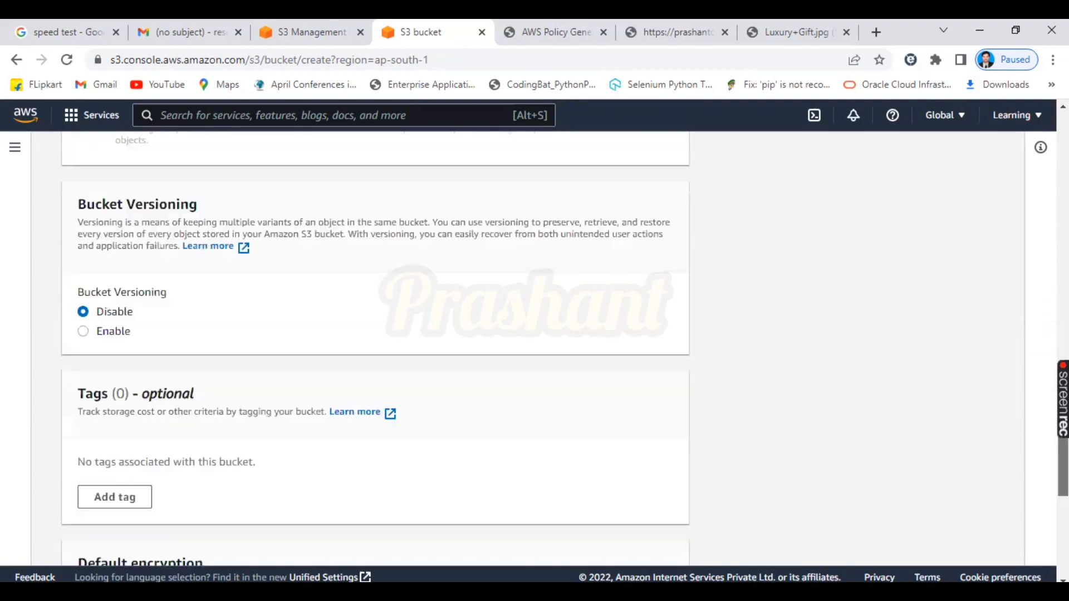
{"action": "scroll", "coordinate": [375, 351], "scroll_direction": "down", "scroll_amount": 6}
{"action": "scroll", "coordinate": [375, 350], "scroll_direction": "down", "scroll_amount": 3}
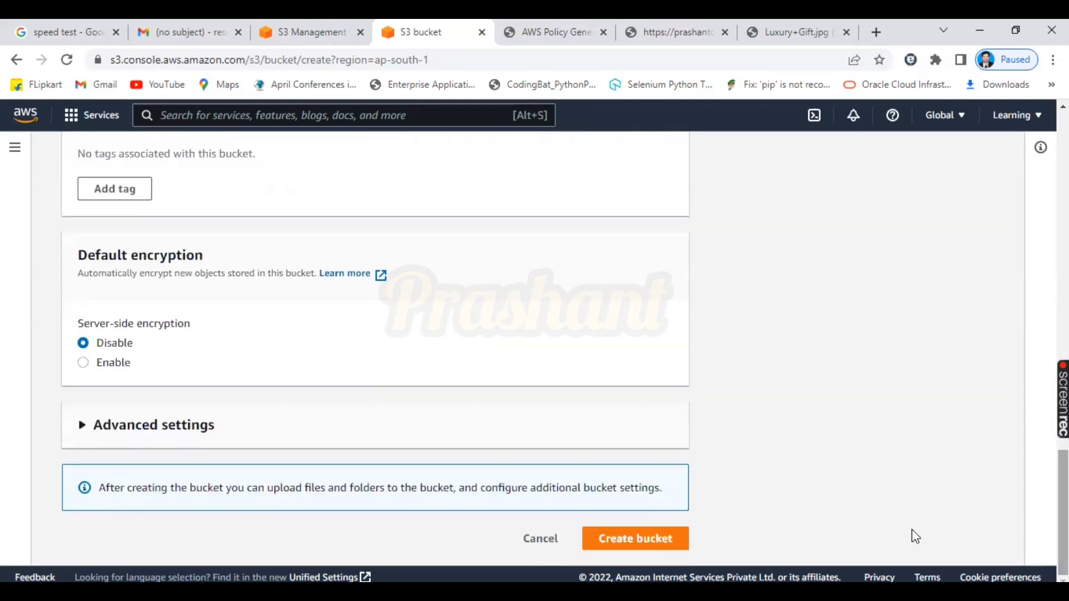
{"action": "left_click", "coordinate": [663, 545]}
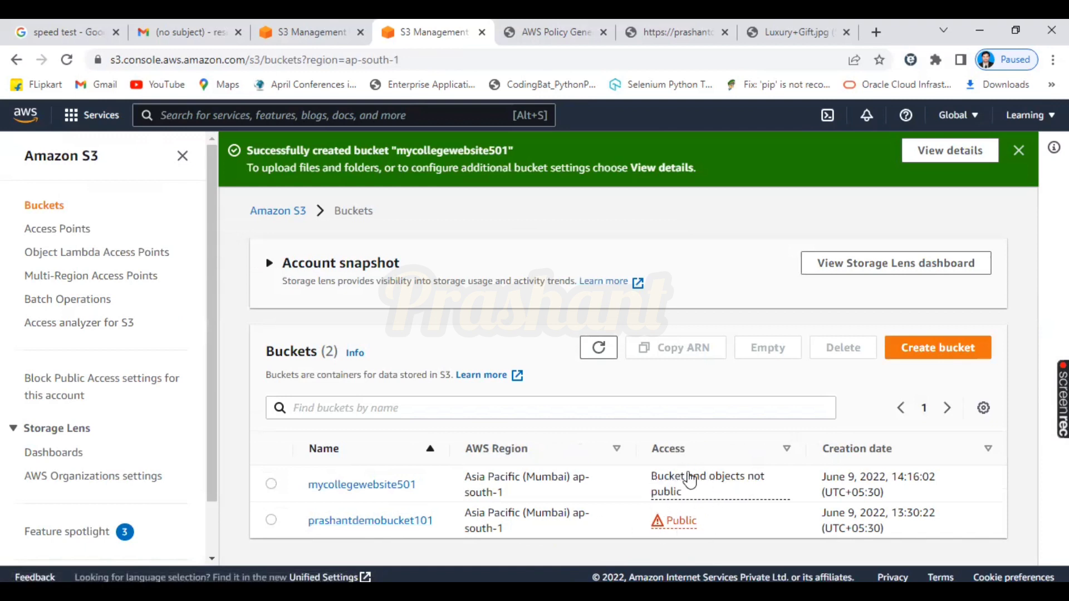
Step: Open the mycollegewebsite501 bucket and start an upload to it
{"action": "left_click", "coordinate": [370, 494]}
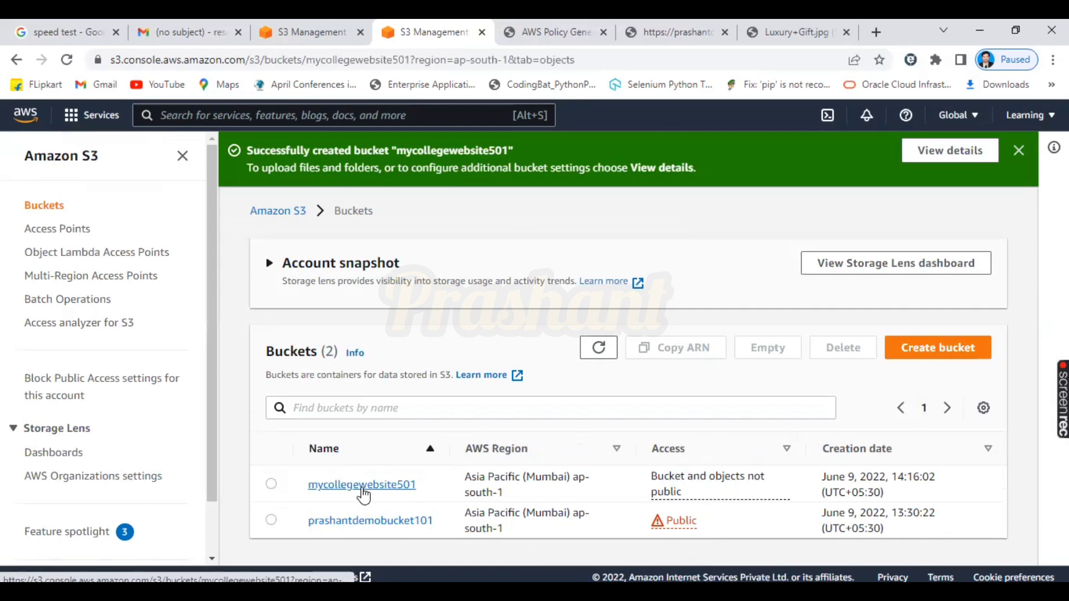
{"action": "scroll", "coordinate": [993, 277], "scroll_direction": "down", "scroll_amount": 2}
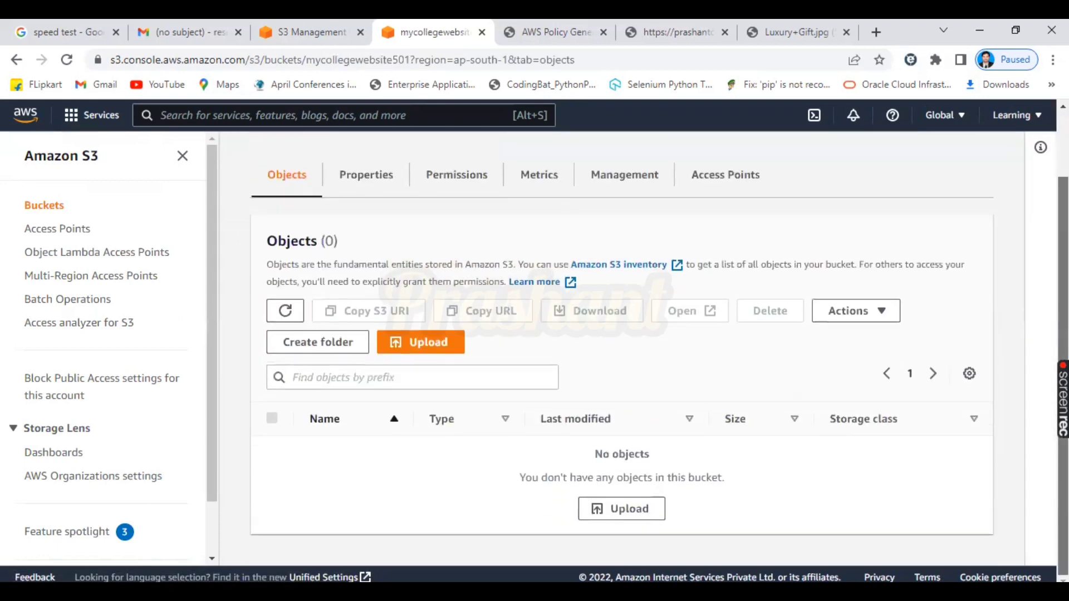
{"action": "left_click", "coordinate": [430, 344]}
{"action": "scroll", "coordinate": [573, 247], "scroll_direction": "down", "scroll_amount": 3}
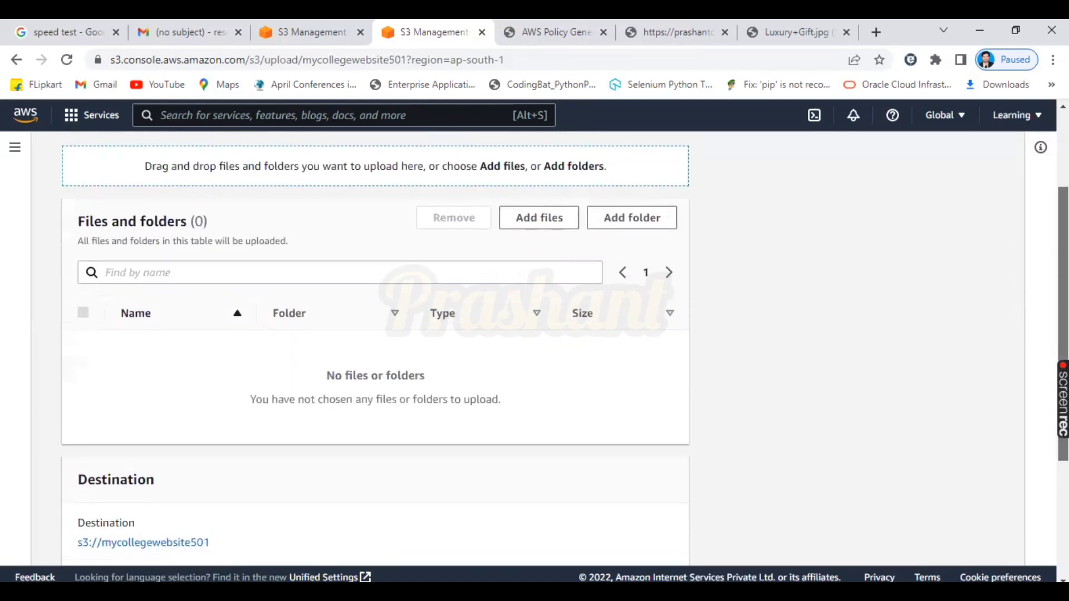
Step: Add the error and index HTML files from the 01 Class folder and upload them to the bucket
{"action": "left_click", "coordinate": [542, 223]}
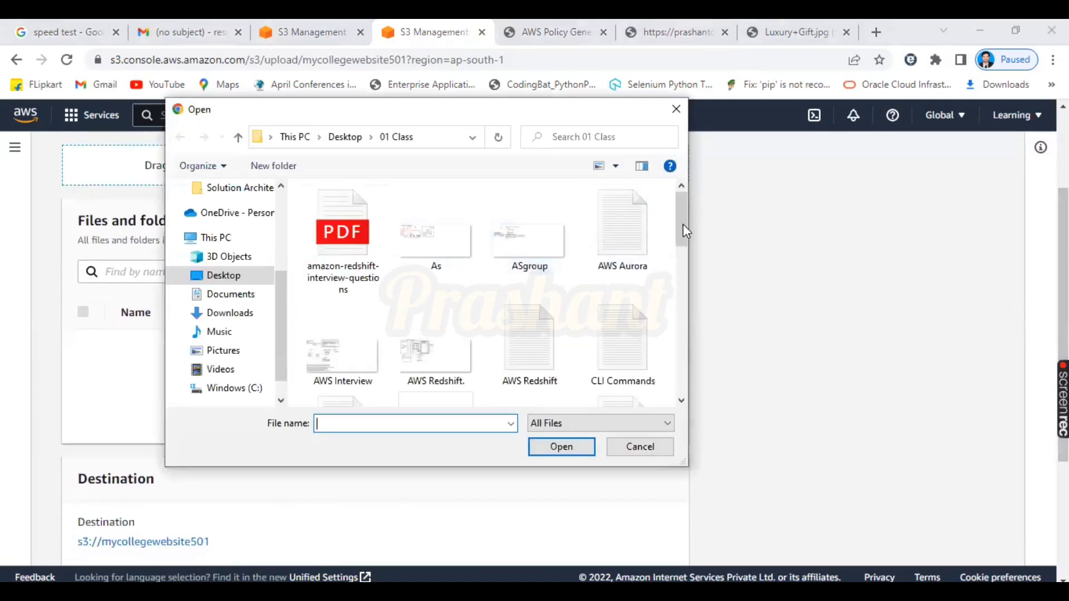
{"action": "left_click_drag", "start_coordinate": [683, 233], "coordinate": [690, 282]}
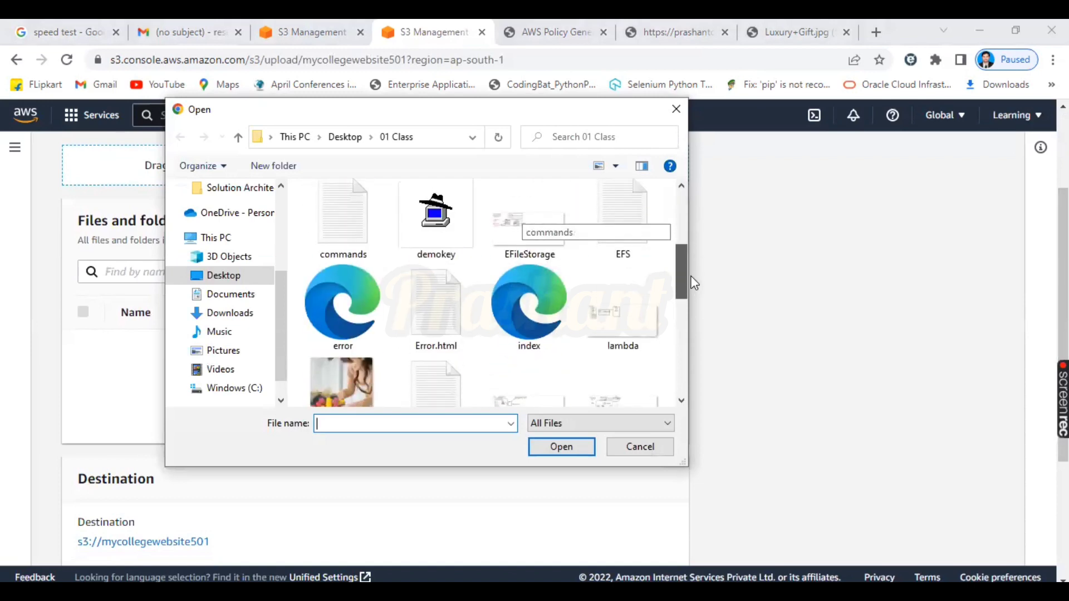
{"action": "left_click", "coordinate": [513, 296]}
{"action": "left_click", "coordinate": [342, 312], "text": "ctrl"}
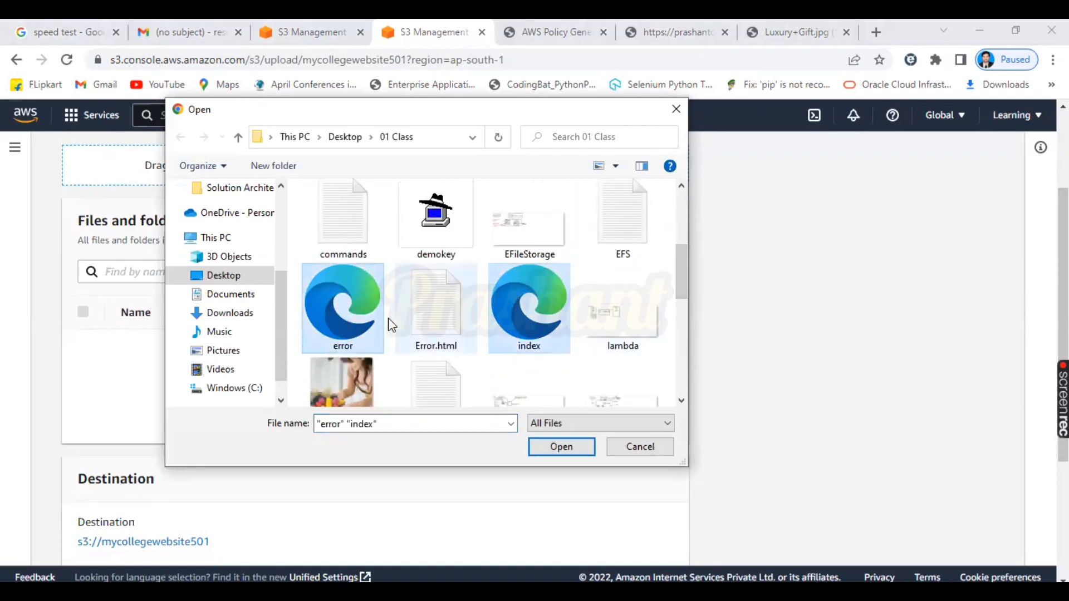
{"action": "left_click", "coordinate": [569, 445]}
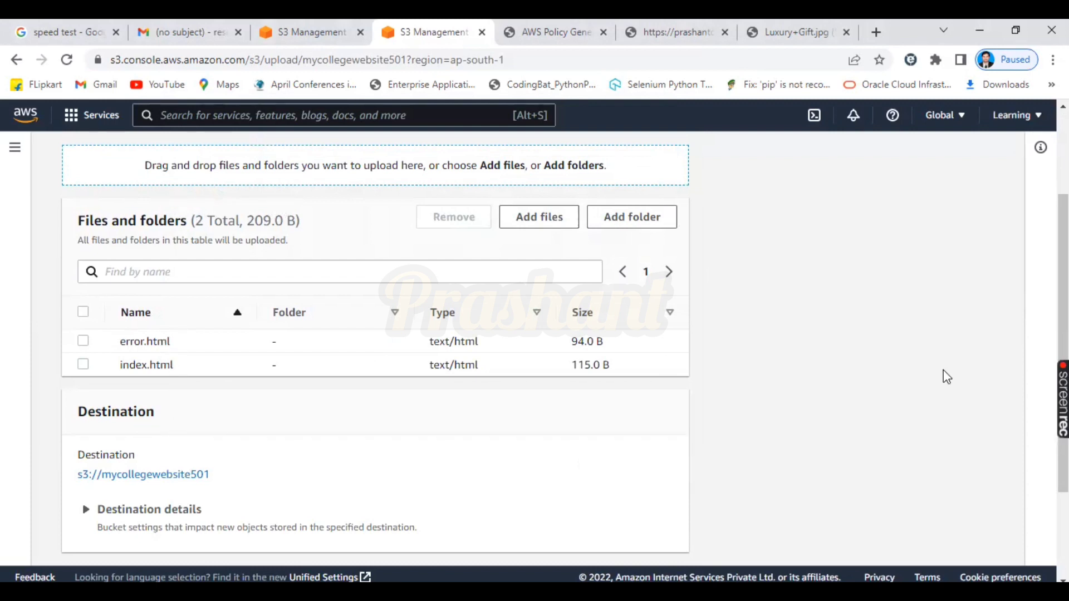
{"action": "scroll", "coordinate": [698, 486], "scroll_direction": "down", "scroll_amount": 2}
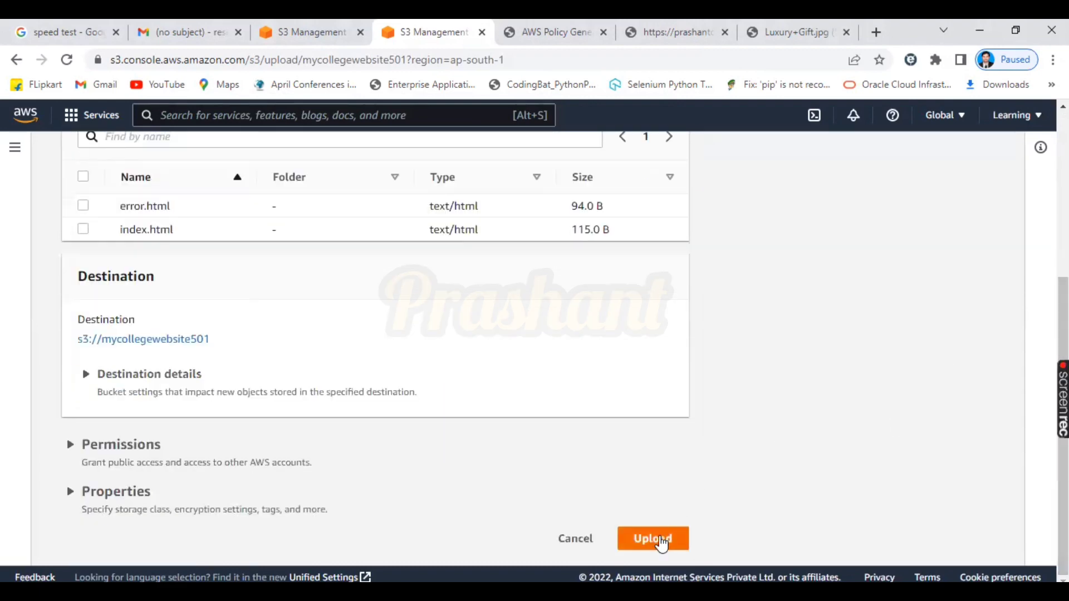
{"action": "left_click", "coordinate": [661, 542]}
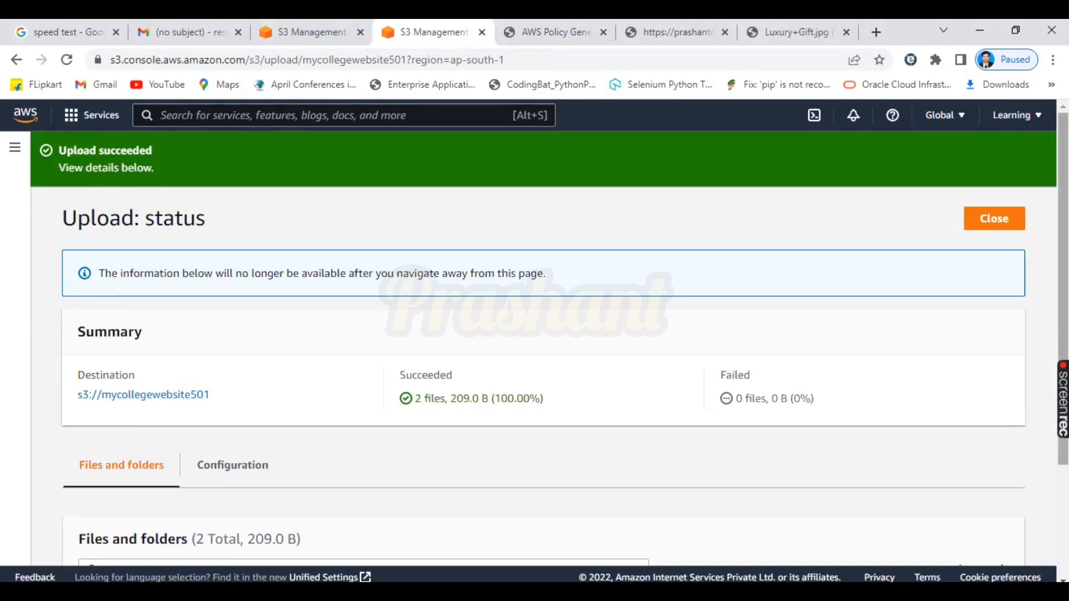
Step: Close the upload status, switch to the Paint notes and tick off the create-bucket and upload-objects items with freehand check marks
{"action": "left_click", "coordinate": [1007, 223]}
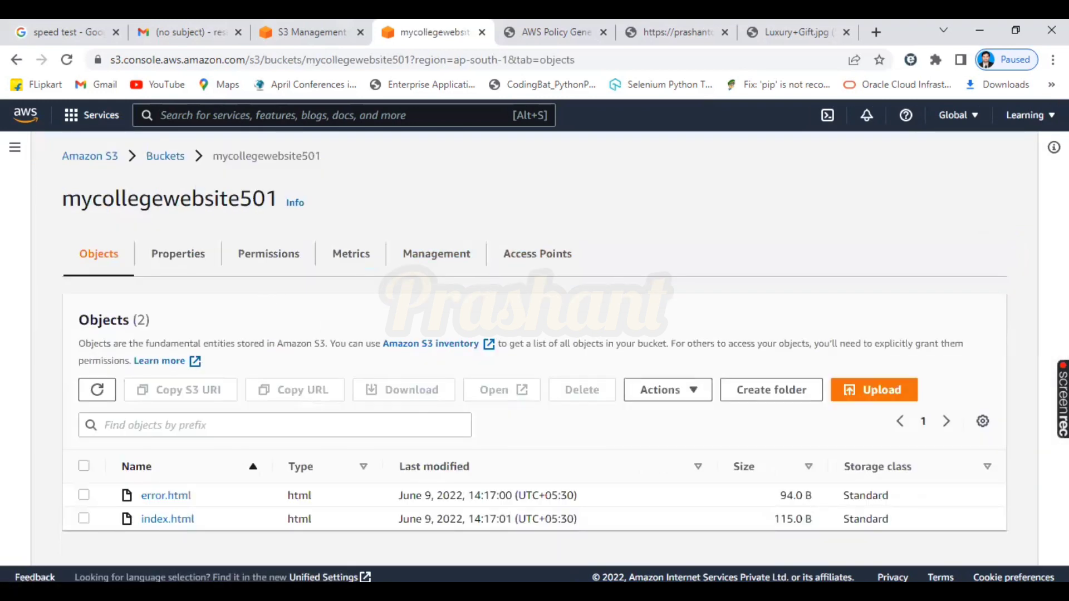
{"action": "mouse_move", "coordinate": [521, 591]}
{"action": "left_click", "coordinate": [597, 547]}
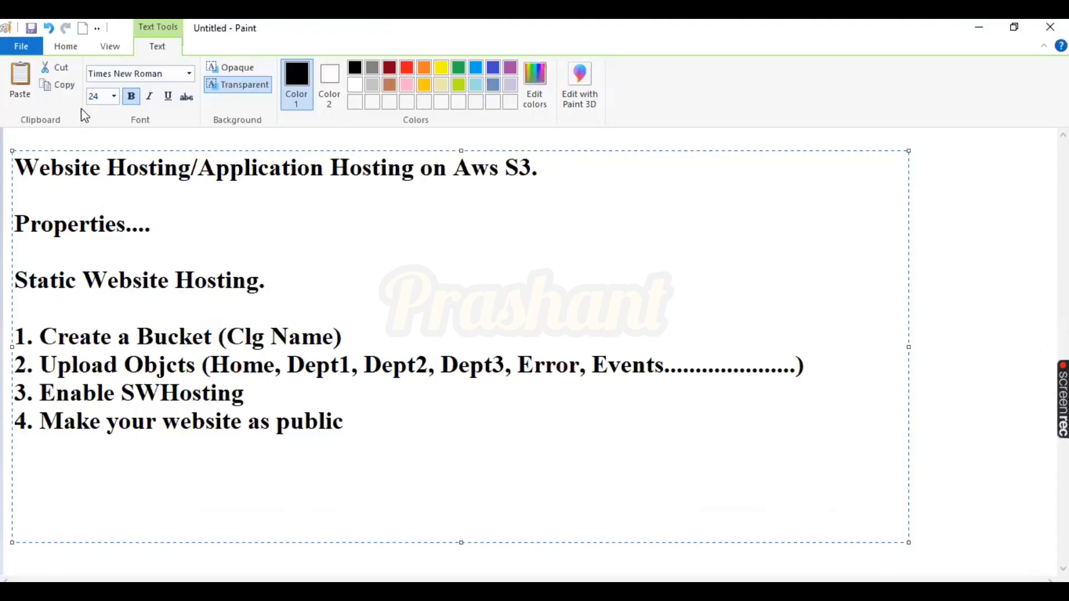
{"action": "left_click", "coordinate": [66, 47]}
{"action": "left_click", "coordinate": [190, 74]}
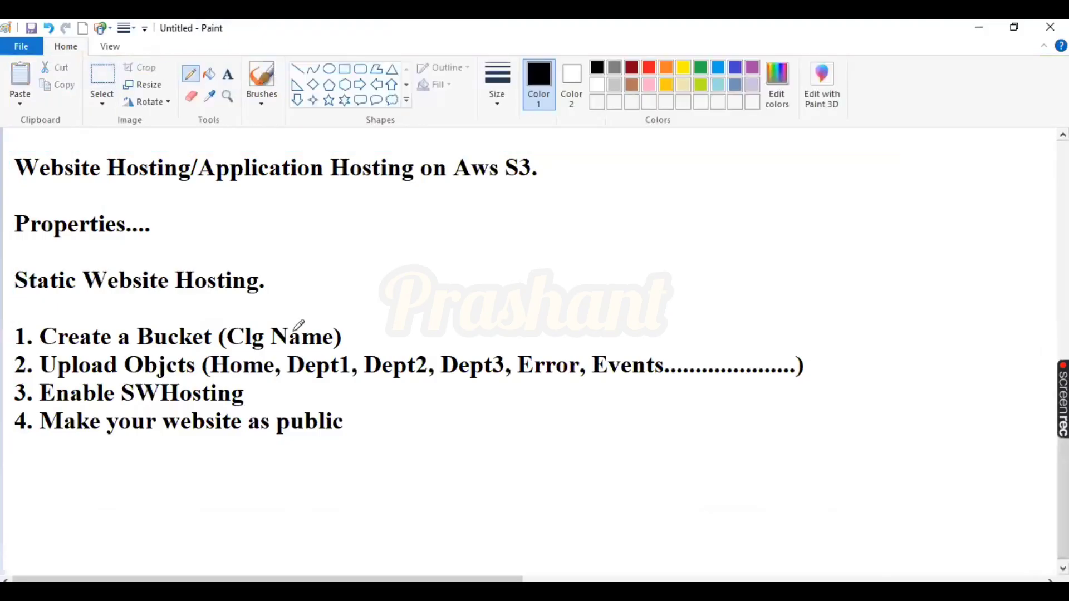
{"action": "mouse_move", "coordinate": [218, 344]}
{"action": "left_mouse_down"}
{"action": "mouse_move", "coordinate": [241, 349]}
{"action": "mouse_move", "coordinate": [309, 284]}
{"action": "left_mouse_up"}
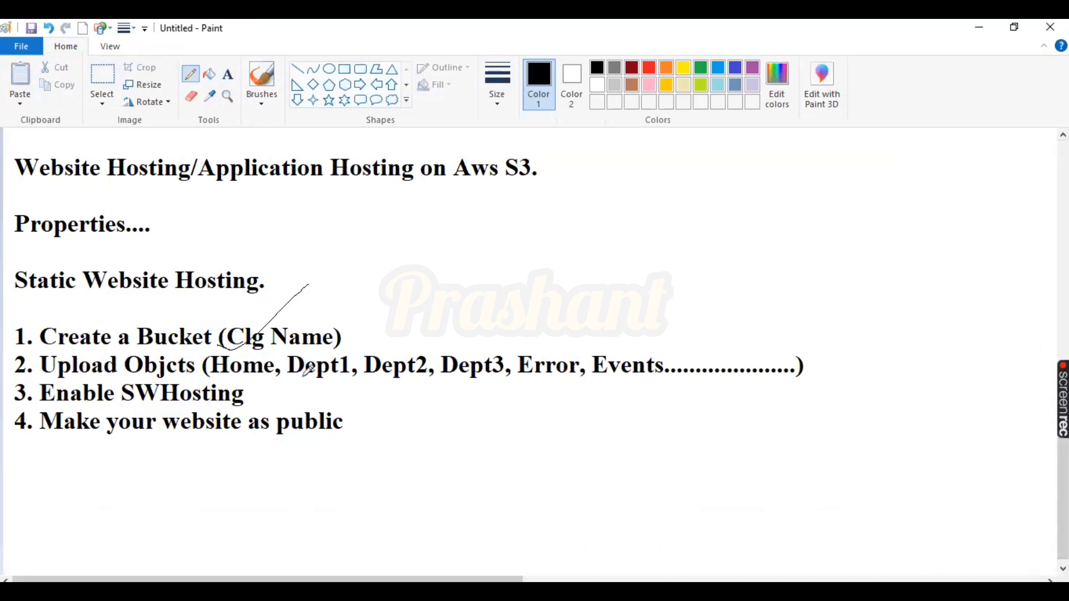
{"action": "left_click_drag", "start_coordinate": [302, 381], "coordinate": [415, 320]}
Step: Switch back to Chrome and enable static website hosting in the properties of the mycollegewebsite501 bucket
{"action": "key", "text": "alt+Tab"}
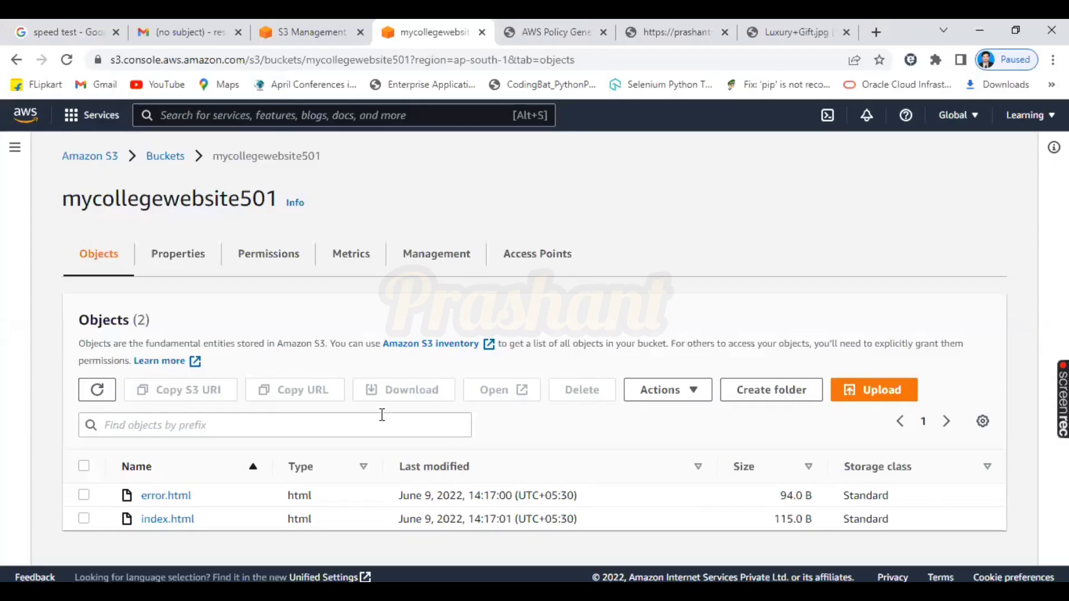
{"action": "left_click", "coordinate": [197, 262]}
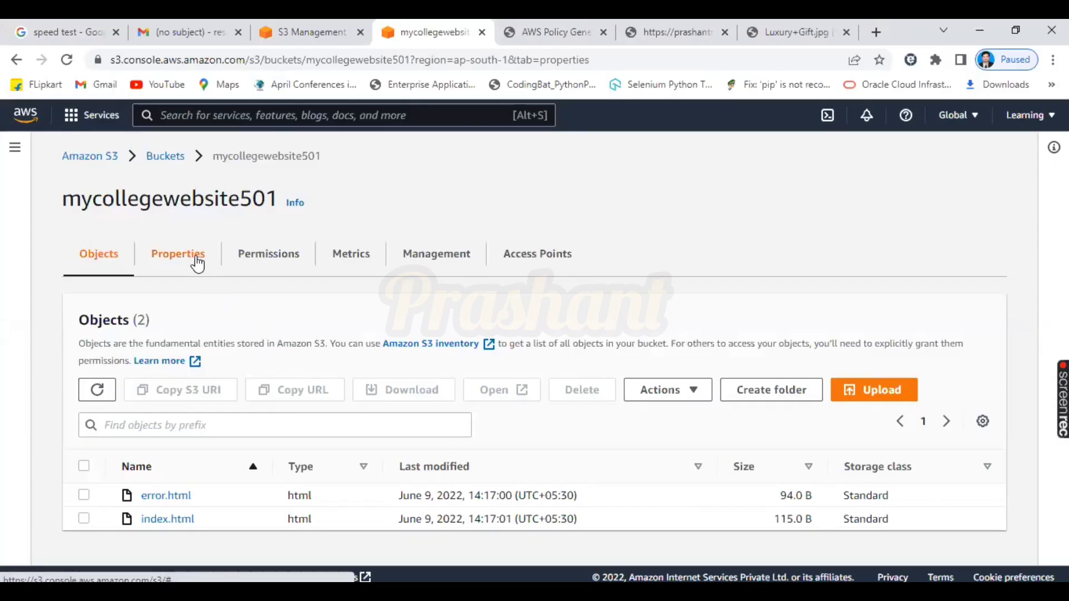
{"action": "scroll", "coordinate": [197, 263], "scroll_direction": "down", "scroll_amount": 15}
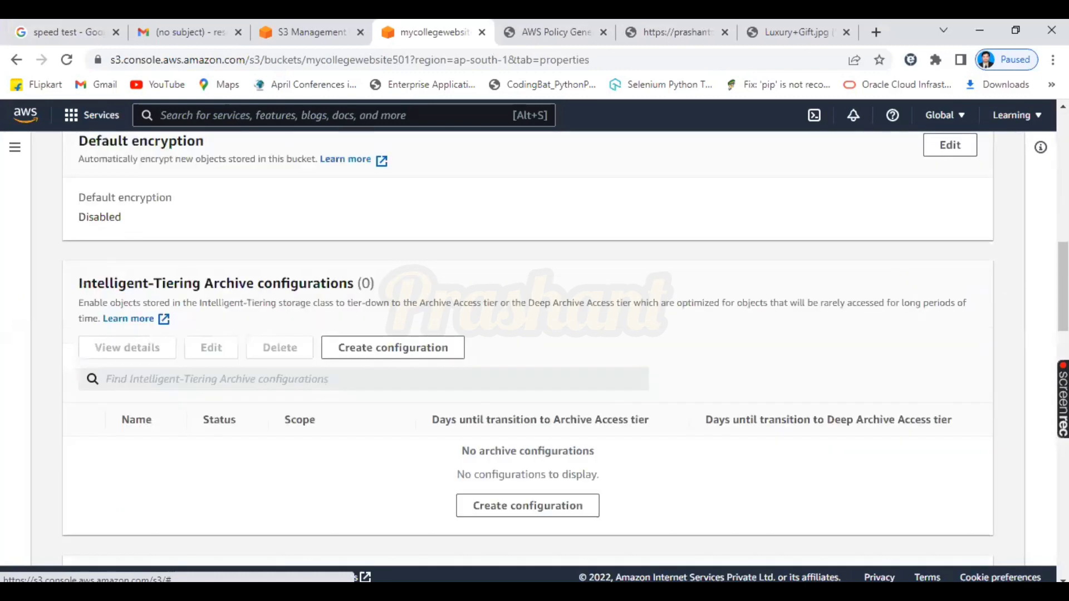
{"action": "scroll", "coordinate": [163, 518], "scroll_direction": "down", "scroll_amount": 3}
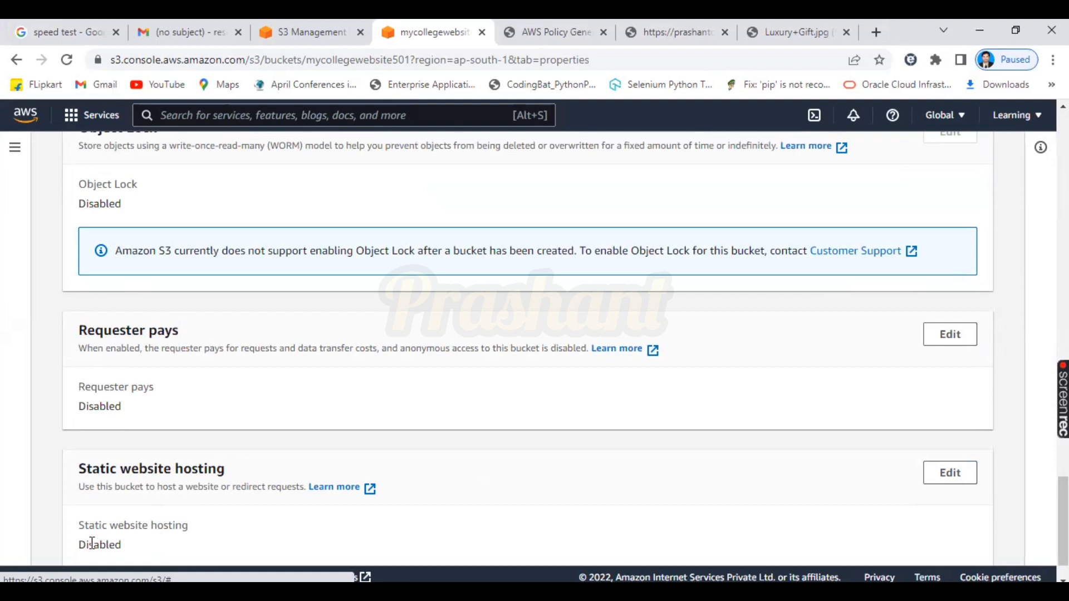
{"action": "left_click", "coordinate": [950, 473]}
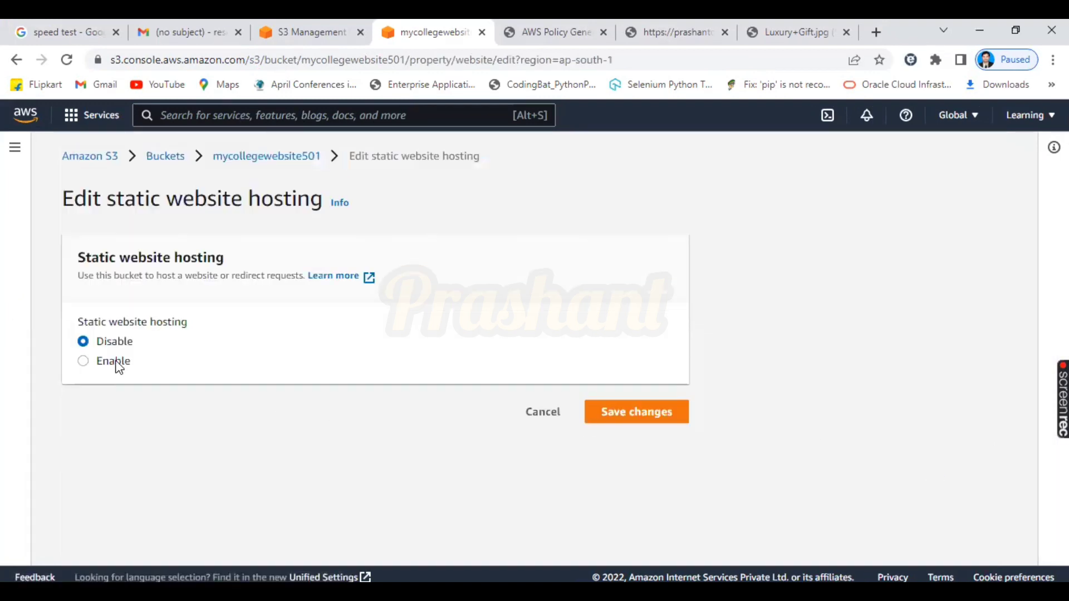
{"action": "left_click", "coordinate": [117, 364]}
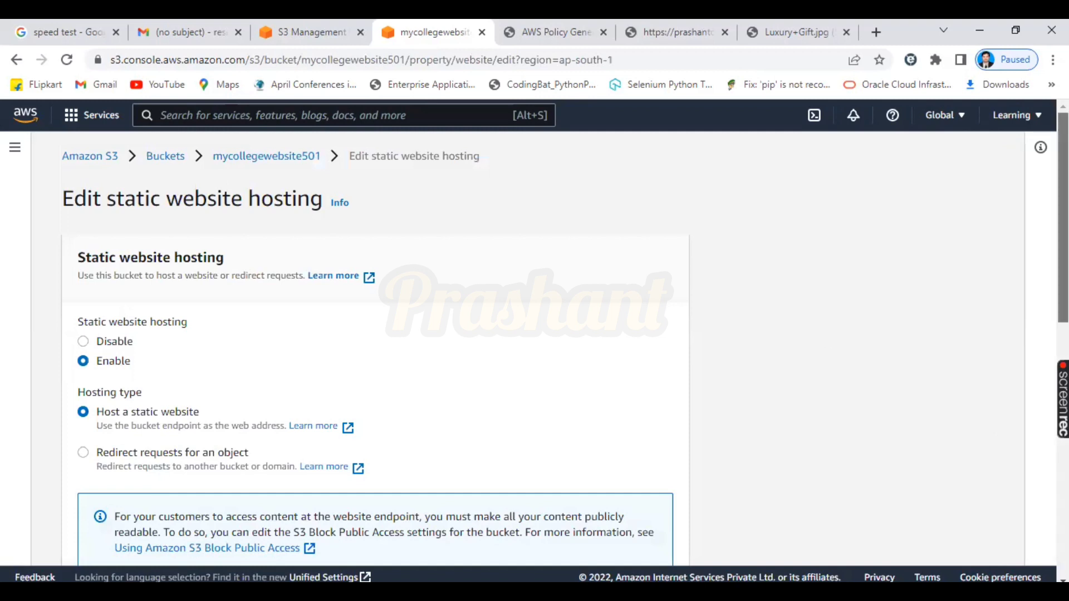
Step: Set index.html as the index document and error.html as the error document, and save the static website hosting settings
{"action": "scroll", "coordinate": [1040, 265], "scroll_direction": "down", "scroll_amount": 2}
{"action": "scroll", "coordinate": [573, 348], "scroll_direction": "down", "scroll_amount": 1}
{"action": "scroll", "coordinate": [488, 341], "scroll_direction": "down", "scroll_amount": 1}
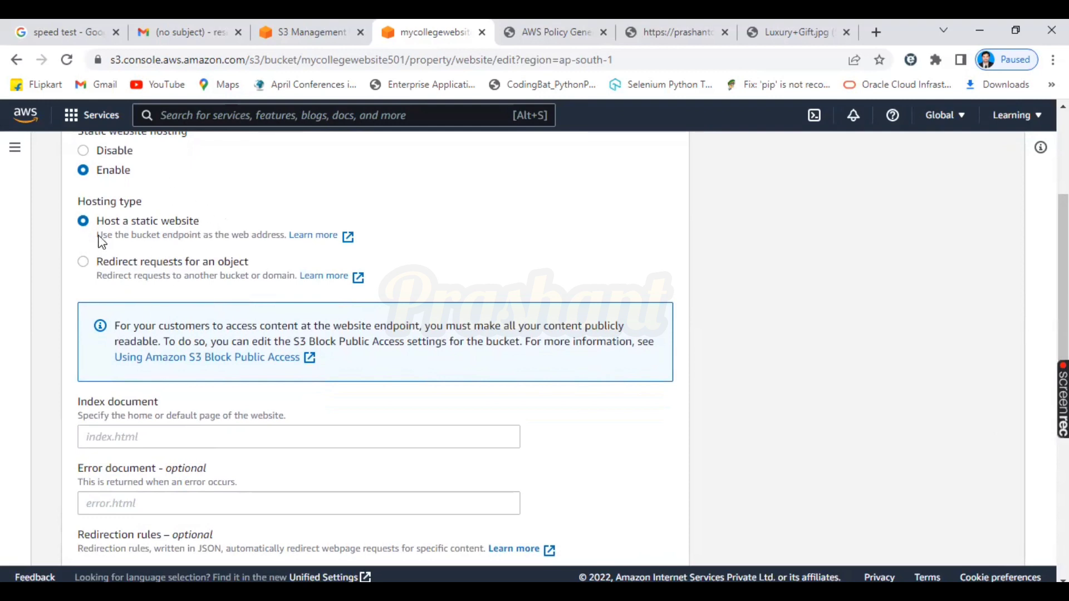
{"action": "scroll", "coordinate": [1062, 278], "scroll_direction": "down", "scroll_amount": 3}
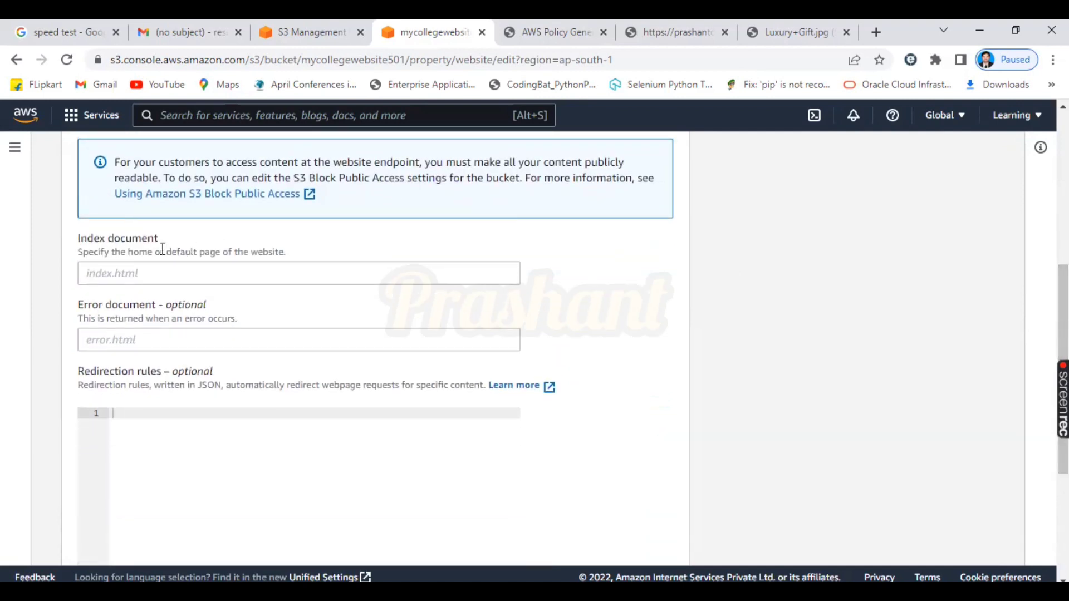
{"action": "left_click", "coordinate": [171, 270]}
{"action": "type", "text": "index.html"}
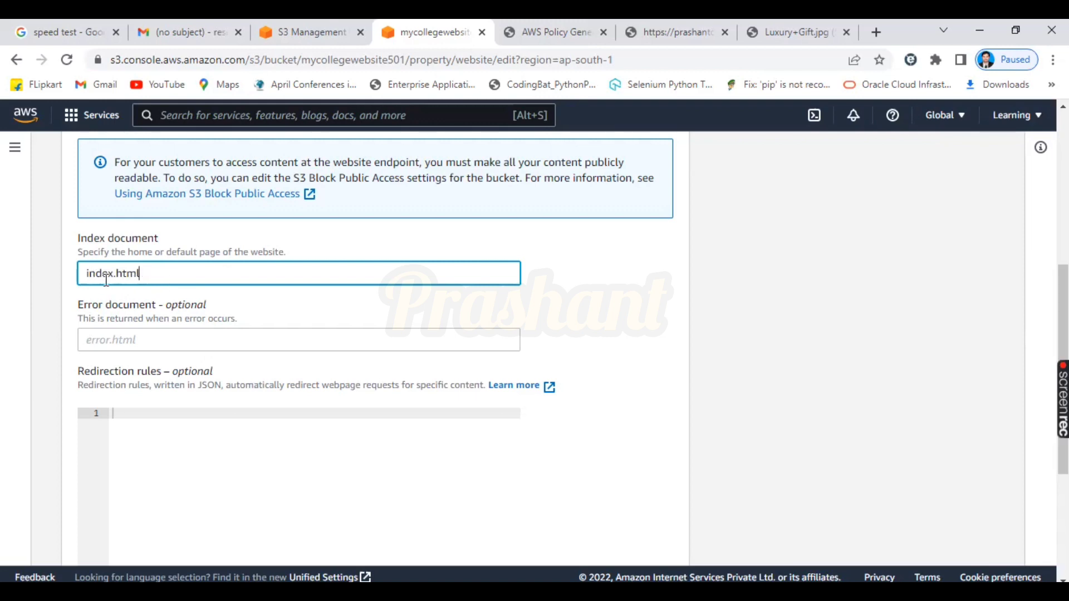
{"action": "left_click", "coordinate": [172, 344]}
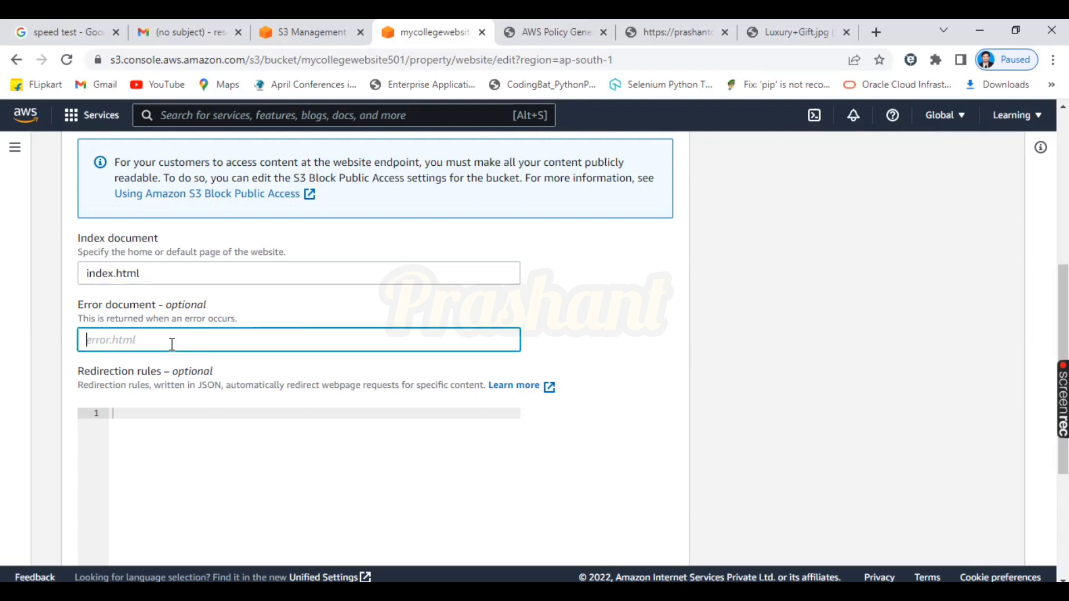
{"action": "type", "text": "error.html"}
{"action": "scroll", "coordinate": [394, 336], "scroll_direction": "down", "scroll_amount": 4}
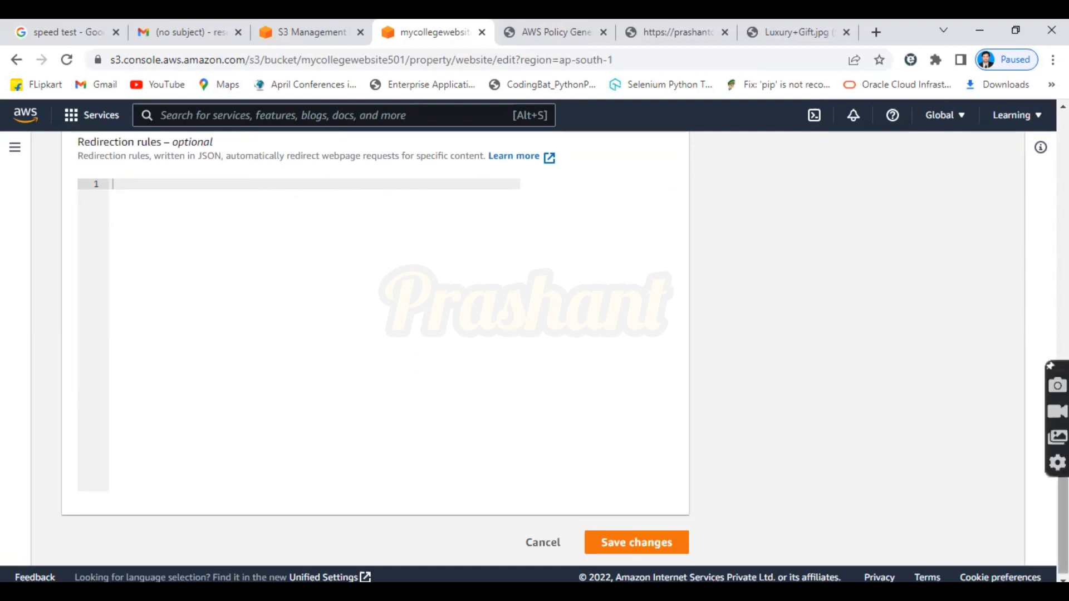
{"action": "left_click_drag", "start_coordinate": [1063, 527], "coordinate": [1063, 390]}
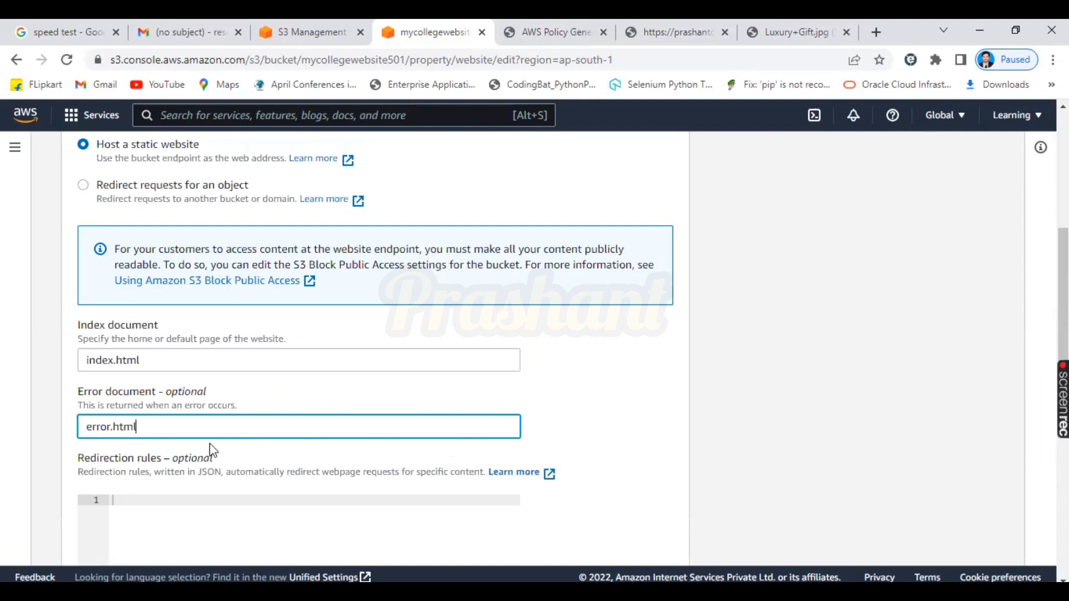
{"action": "left_click_drag", "start_coordinate": [1063, 340], "coordinate": [1063, 478]}
{"action": "left_click", "coordinate": [630, 543]}
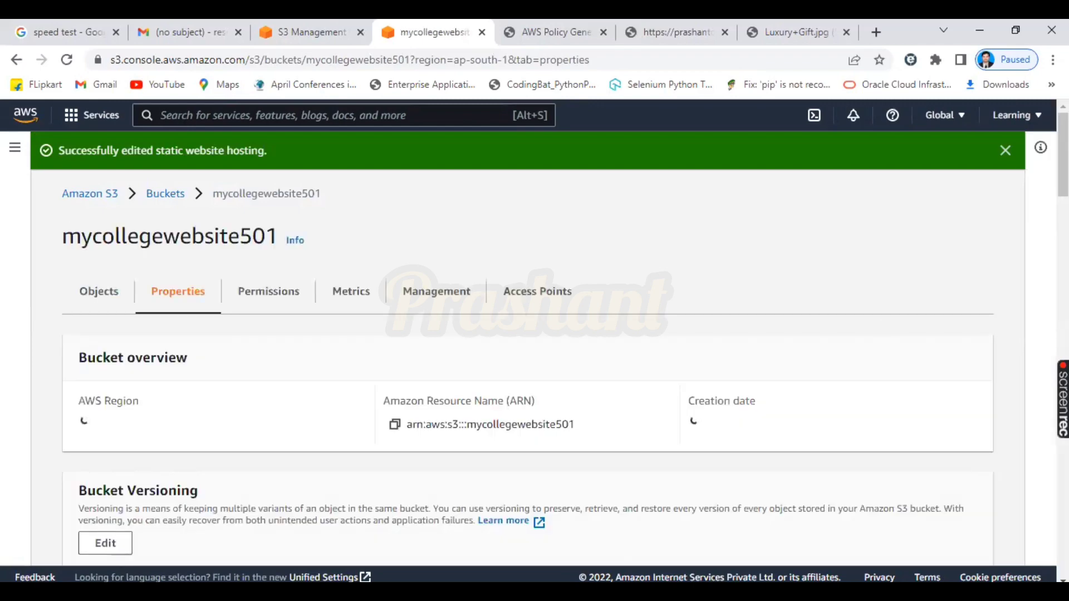
Step: Copy the bucket website endpoint and load it in the last browser tab to test the site
{"action": "left_click_drag", "start_coordinate": [1063, 158], "coordinate": [1063, 538]}
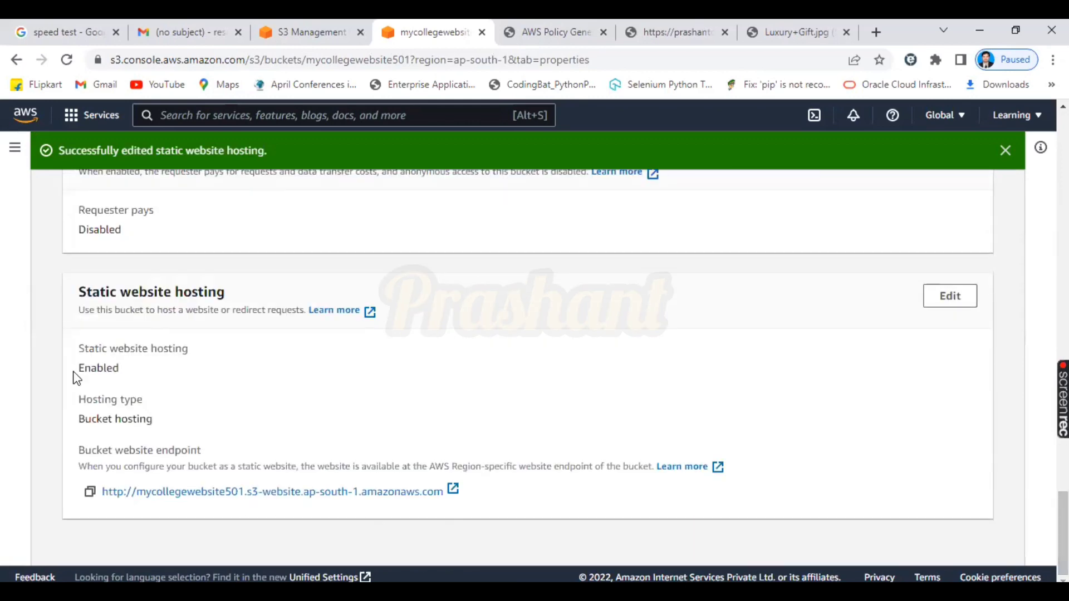
{"action": "left_click_drag", "start_coordinate": [81, 290], "coordinate": [210, 296]}
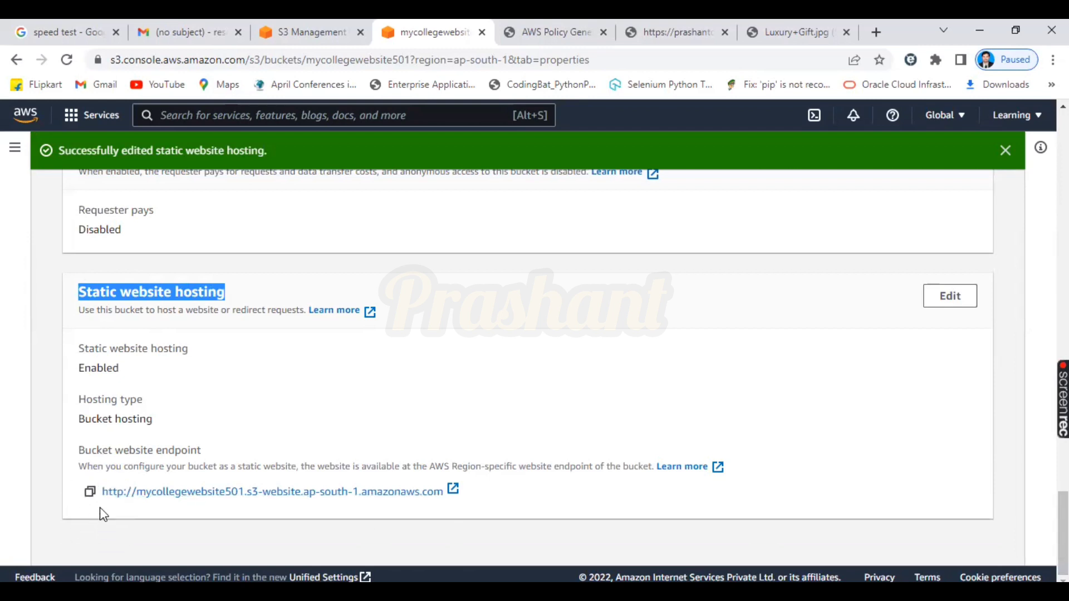
{"action": "left_click", "coordinate": [90, 492]}
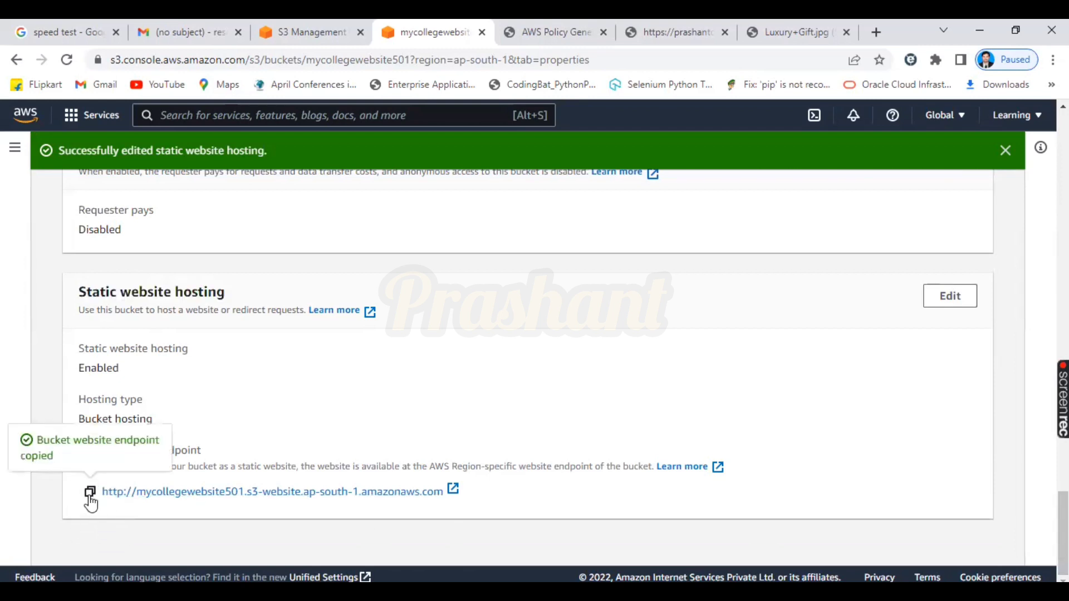
{"action": "left_click", "coordinate": [813, 25]}
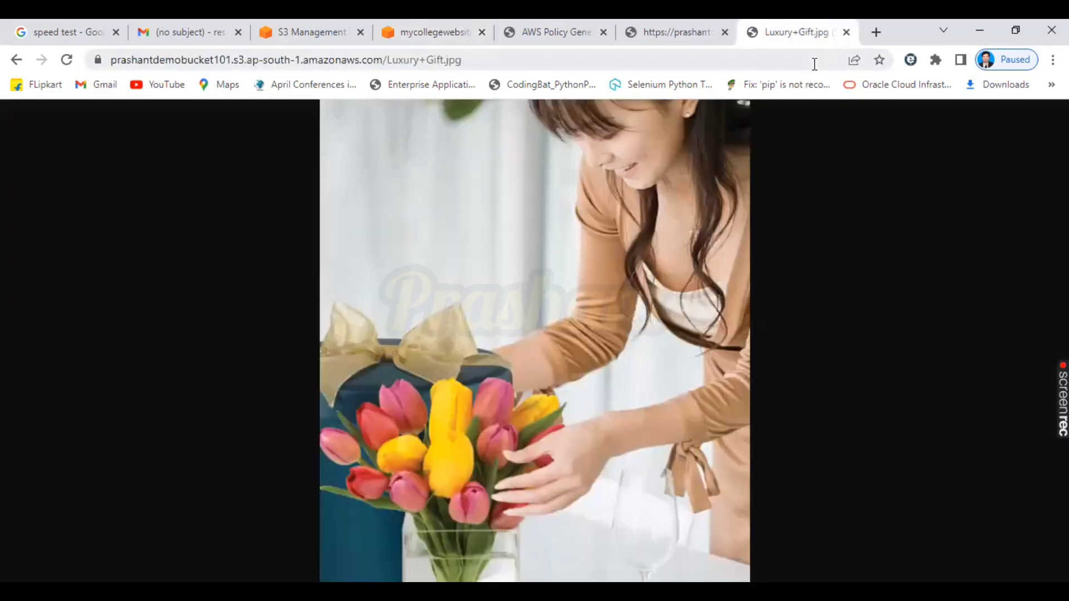
{"action": "left_click", "coordinate": [815, 59]}
{"action": "key", "text": "ctrl+v"}
{"action": "key", "text": "Return"}
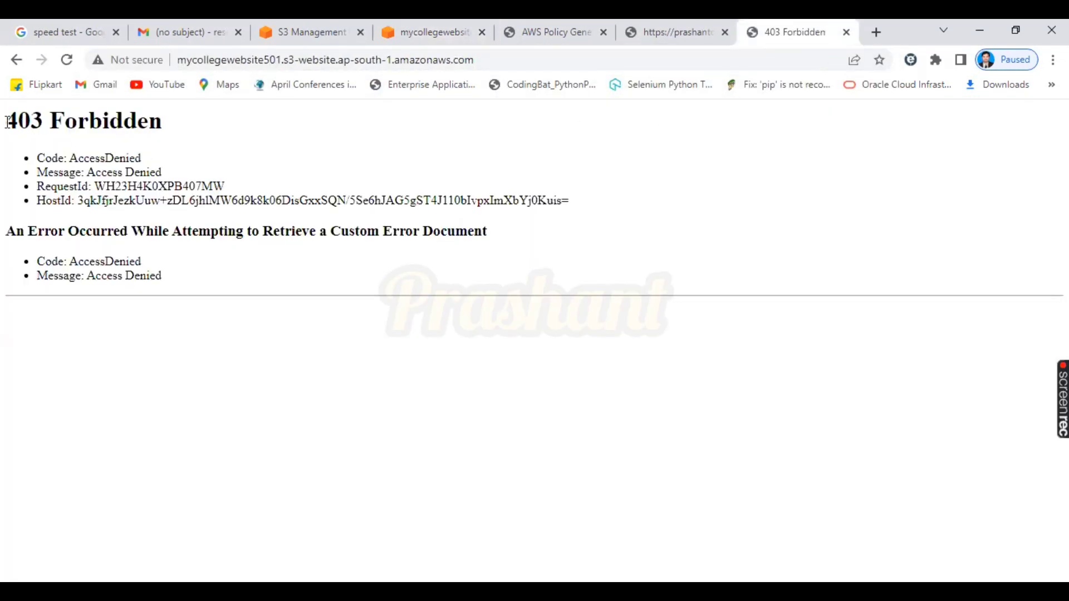
{"action": "left_click_drag", "start_coordinate": [7, 121], "coordinate": [114, 159]}
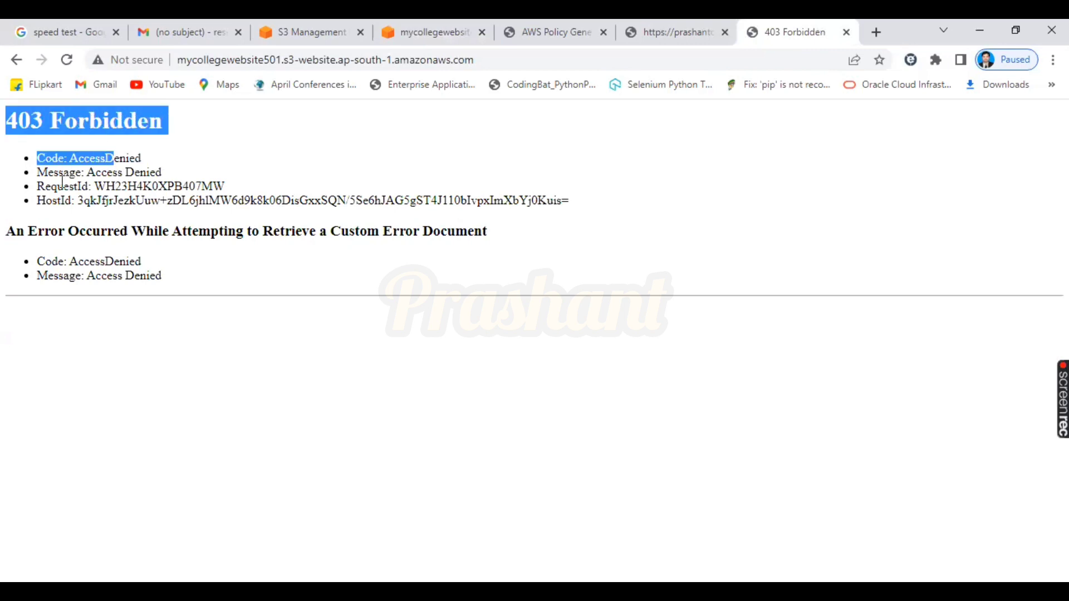
Step: Return to the mycollegewebsite501 bucket and show its Block public access settings under permissions
{"action": "left_click", "coordinate": [683, 23]}
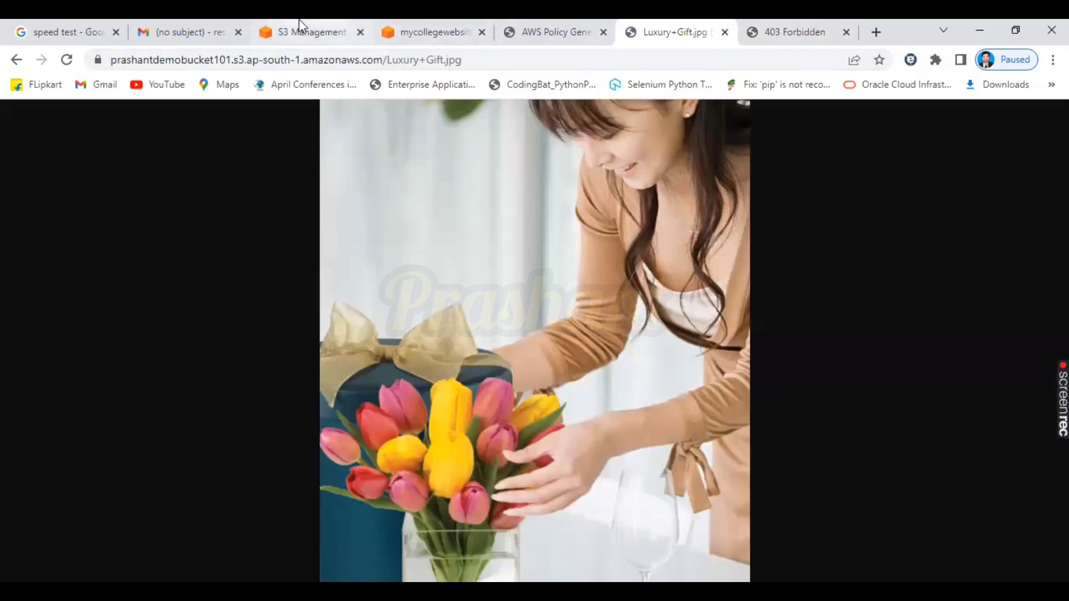
{"action": "left_click", "coordinate": [311, 33]}
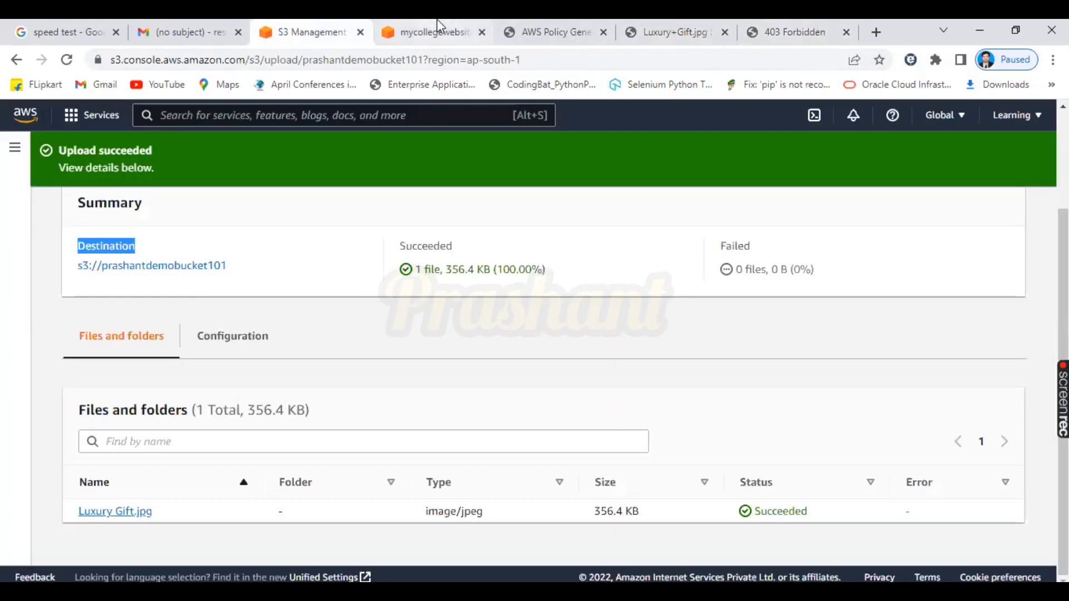
{"action": "left_click", "coordinate": [437, 22]}
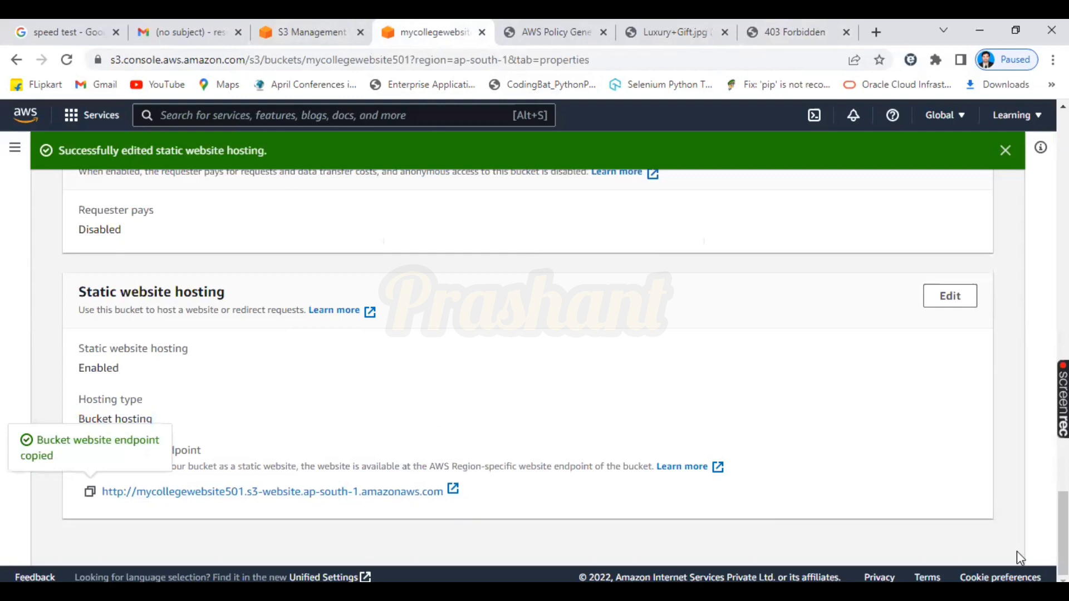
{"action": "left_click_drag", "start_coordinate": [1063, 543], "coordinate": [1064, 159]}
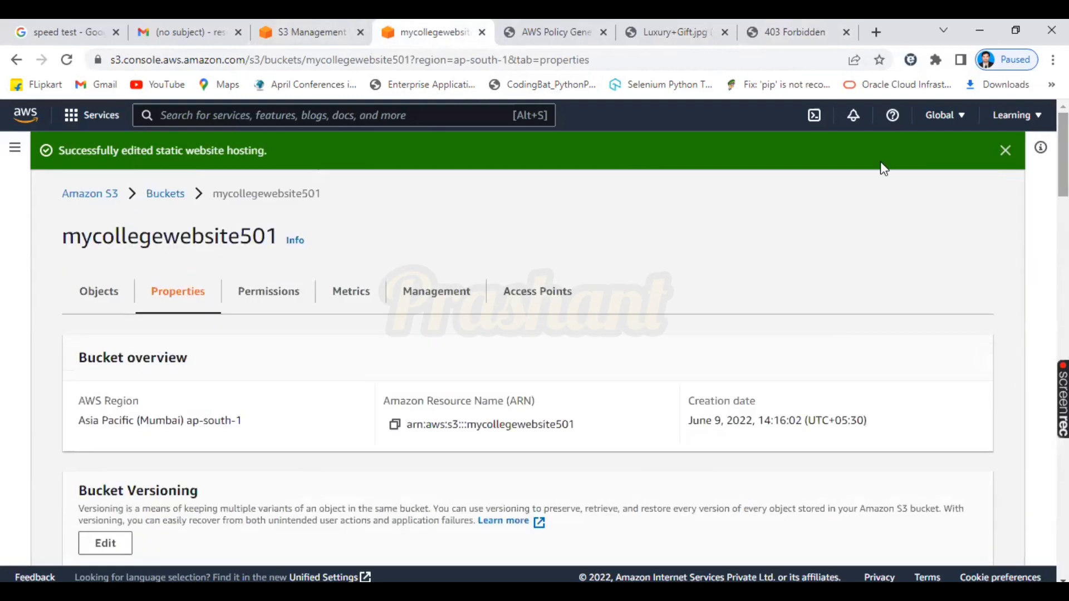
{"action": "left_click", "coordinate": [291, 294]}
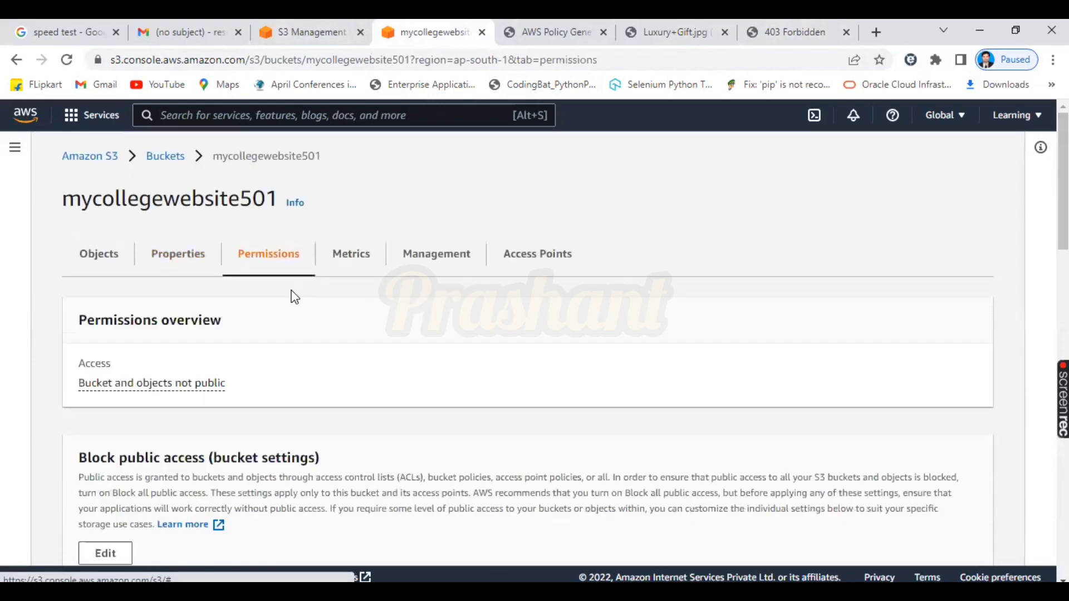
{"action": "scroll", "coordinate": [528, 356], "scroll_direction": "down", "scroll_amount": 15}
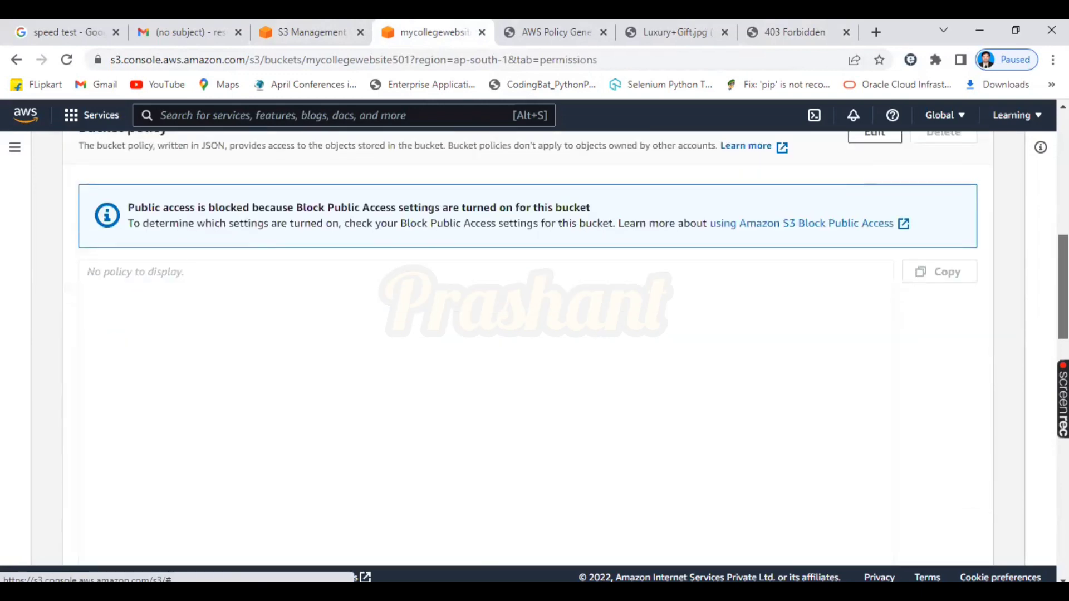
{"action": "scroll", "coordinate": [528, 356], "scroll_direction": "up", "scroll_amount": 10}
{"action": "scroll", "coordinate": [98, 280], "scroll_direction": "up", "scroll_amount": 2}
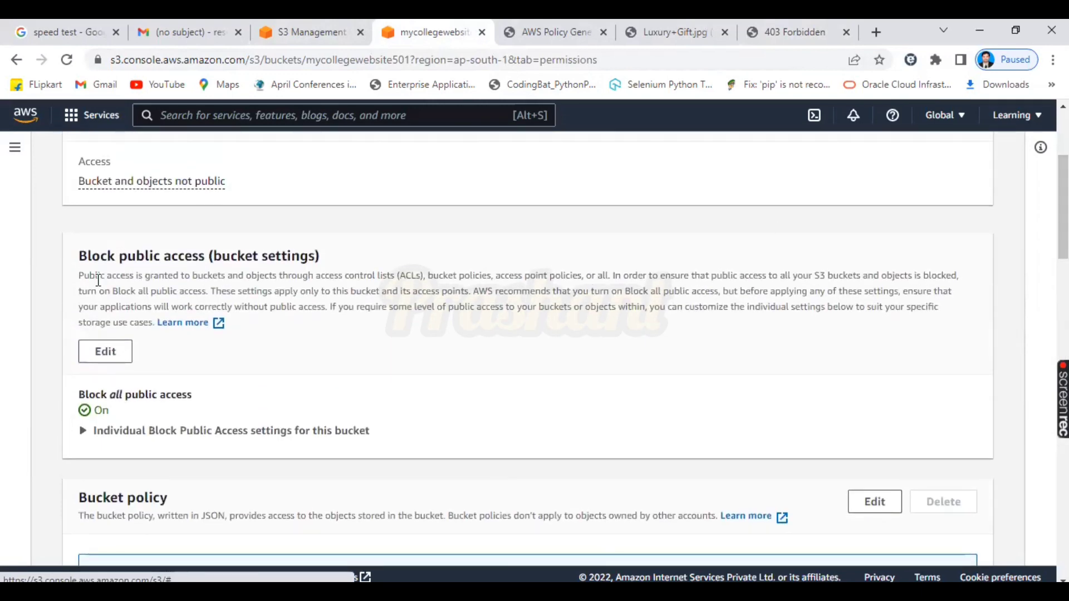
Step: Turn off Block all public access for the mycollegewebsite501 bucket, save, and approve the change with the text confirm
{"action": "left_click", "coordinate": [121, 359]}
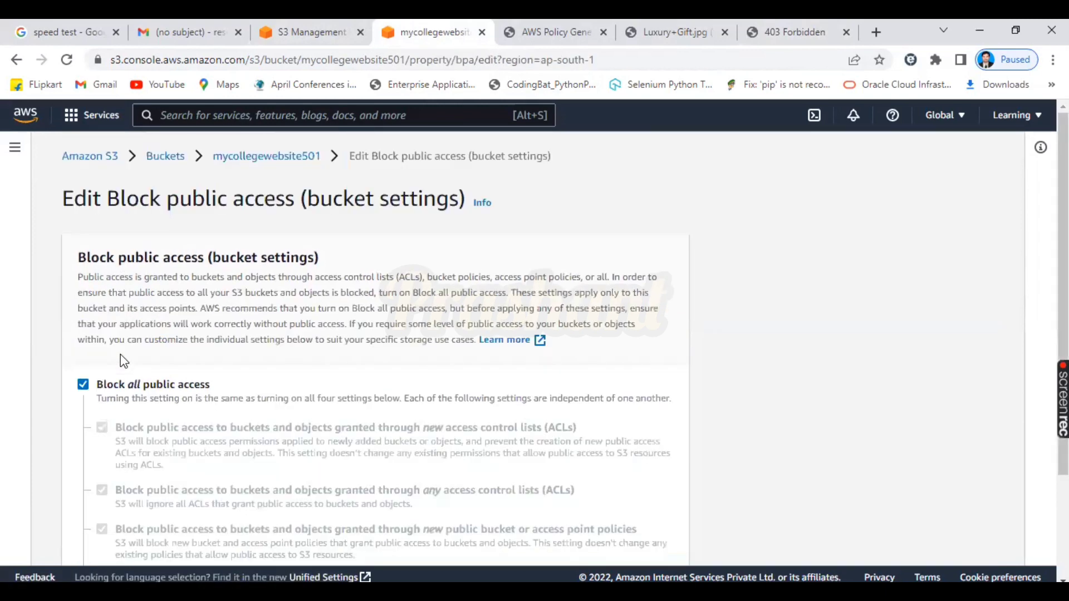
{"action": "left_click", "coordinate": [83, 385]}
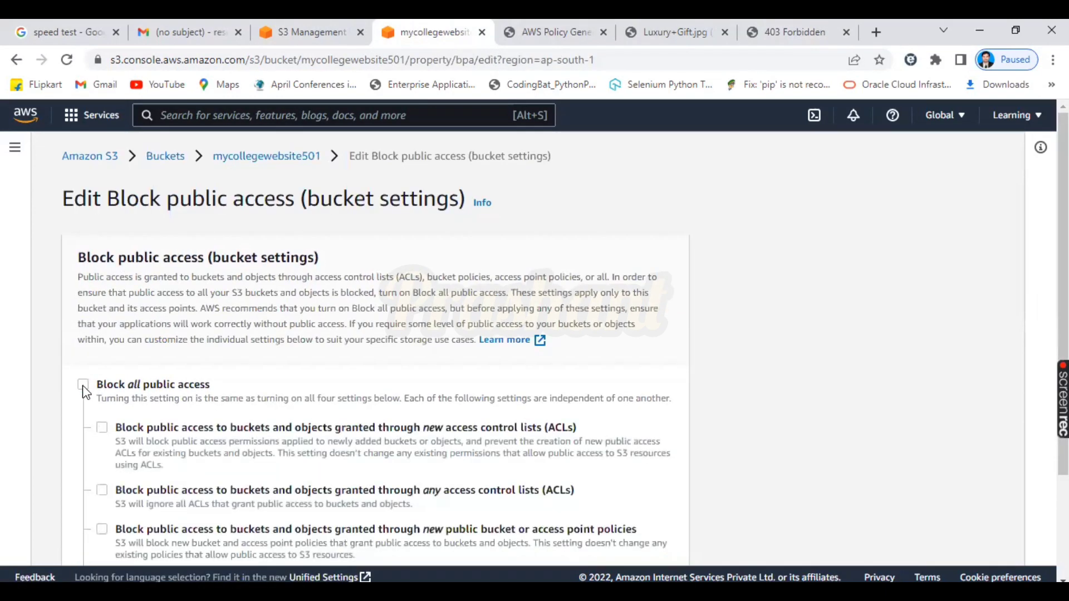
{"action": "scroll", "coordinate": [390, 390], "scroll_direction": "down", "scroll_amount": 3}
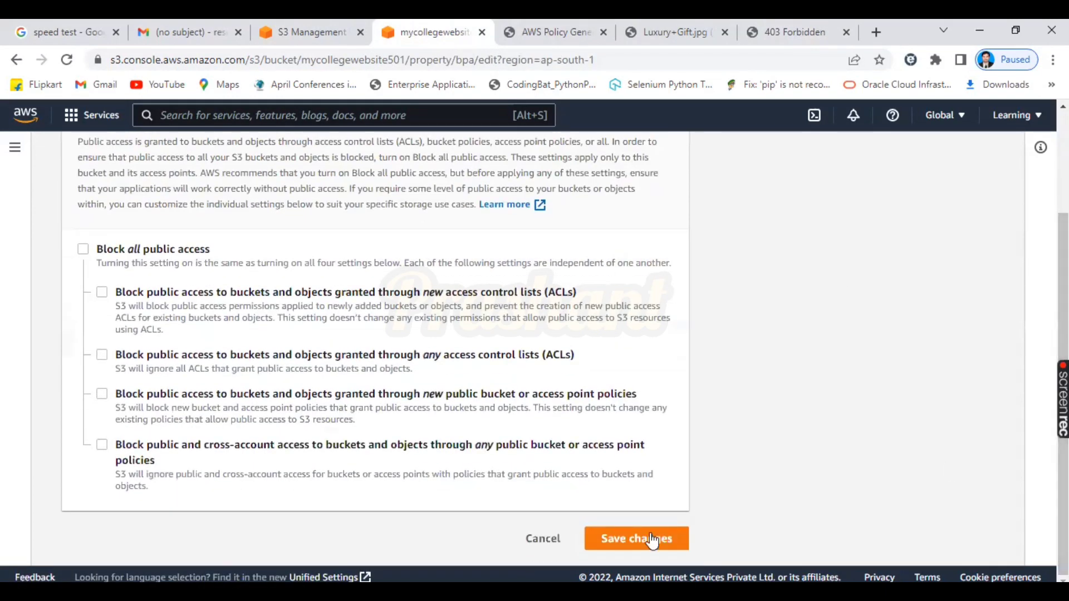
{"action": "left_click", "coordinate": [651, 539]}
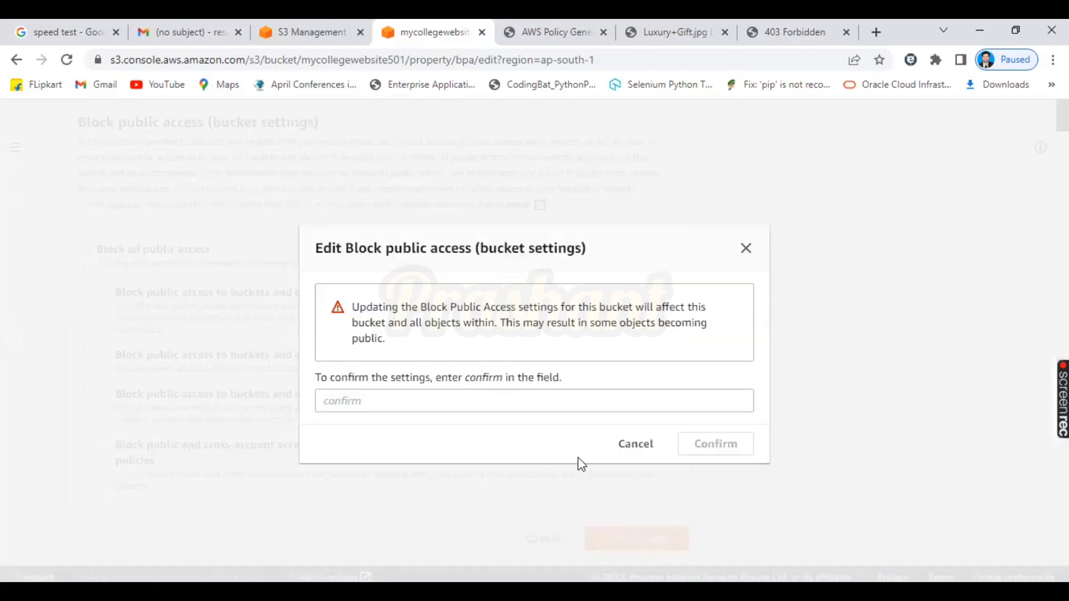
{"action": "left_click", "coordinate": [571, 401]}
{"action": "type", "text": "confi"}
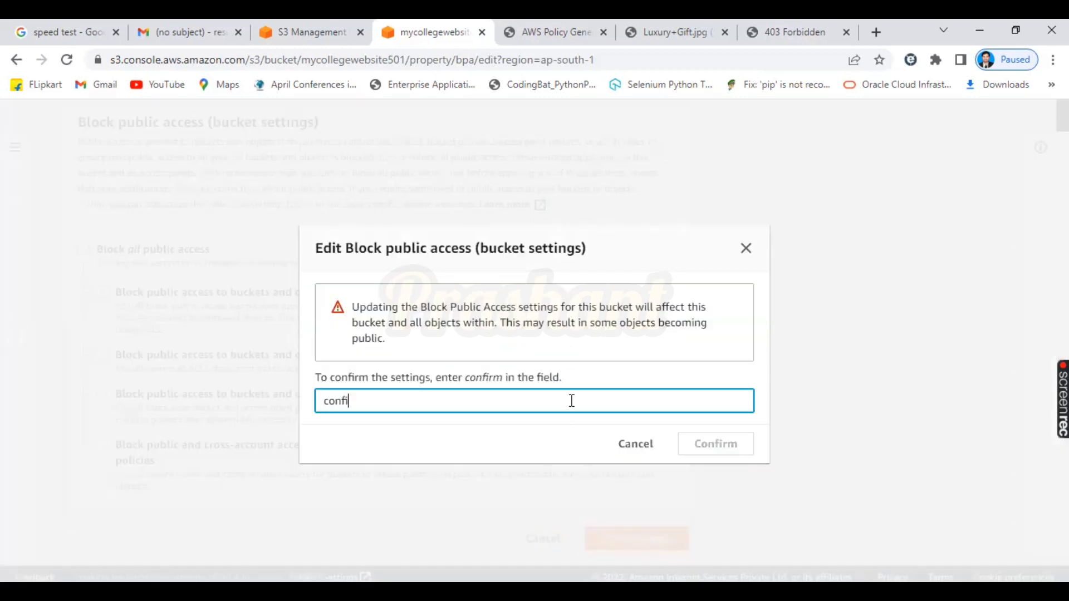
{"action": "type", "text": "rm"}
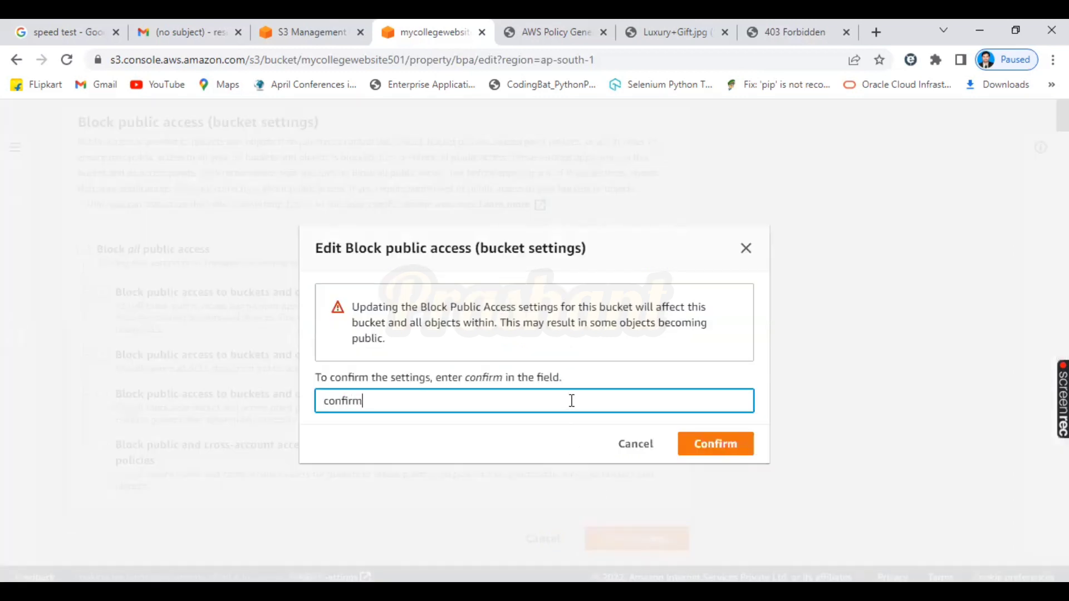
{"action": "left_click", "coordinate": [700, 452]}
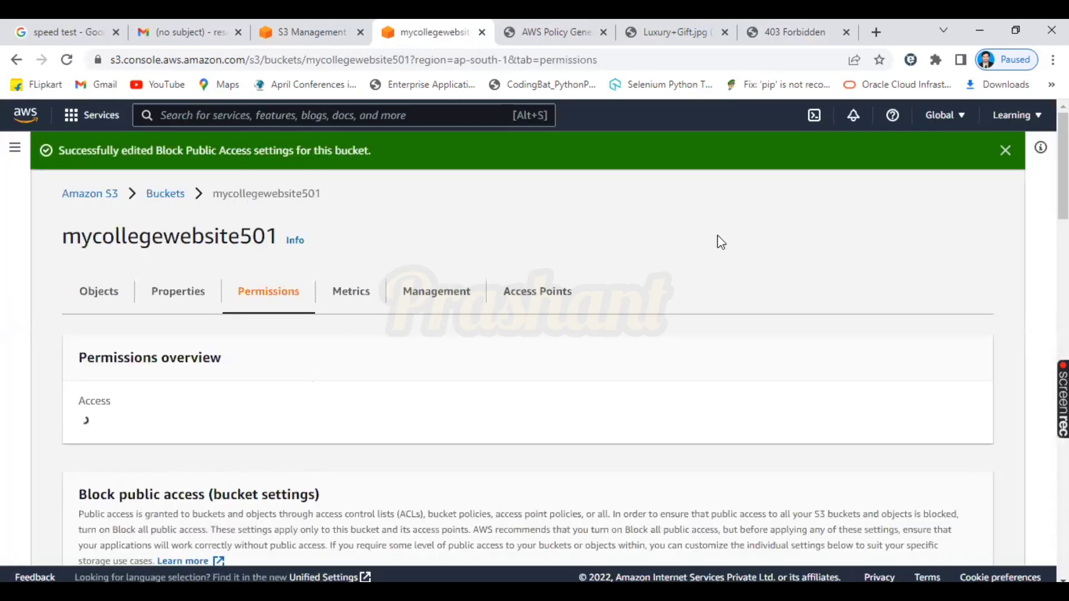
Step: Start editing the bucket policy, open the AWS Policy Generator from there, and choose S3 Bucket Policy as the policy type
{"action": "scroll", "coordinate": [386, 374], "scroll_direction": "down", "scroll_amount": 8}
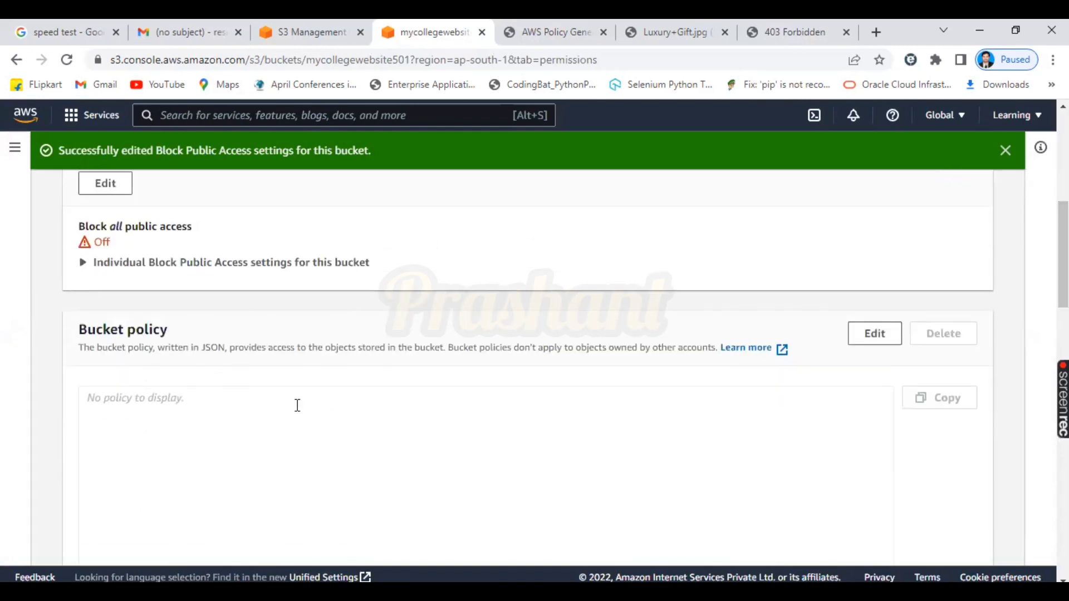
{"action": "left_click", "coordinate": [884, 333]}
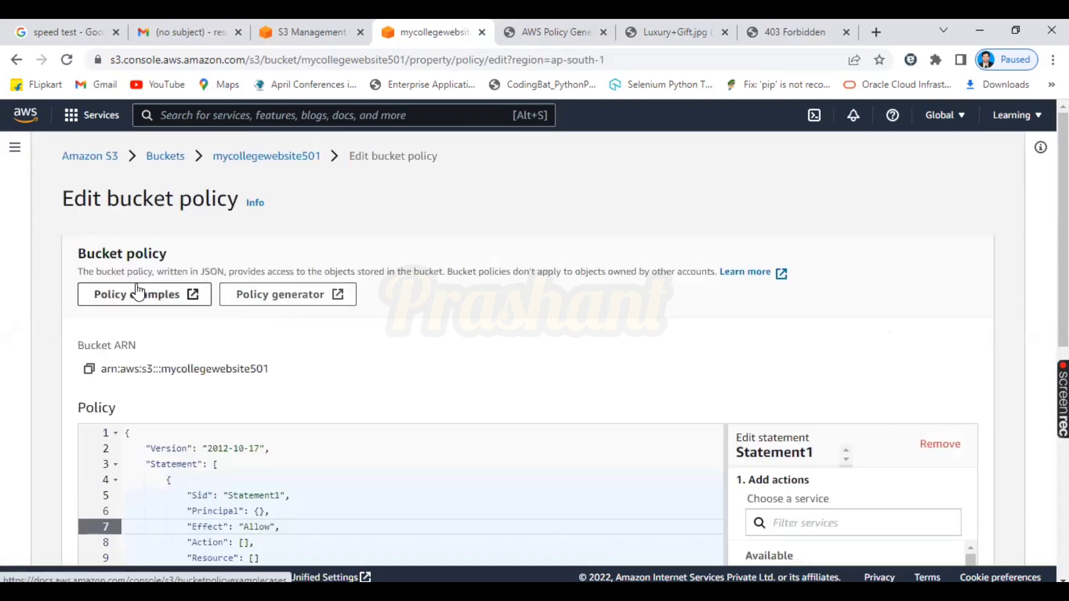
{"action": "left_click", "coordinate": [287, 298]}
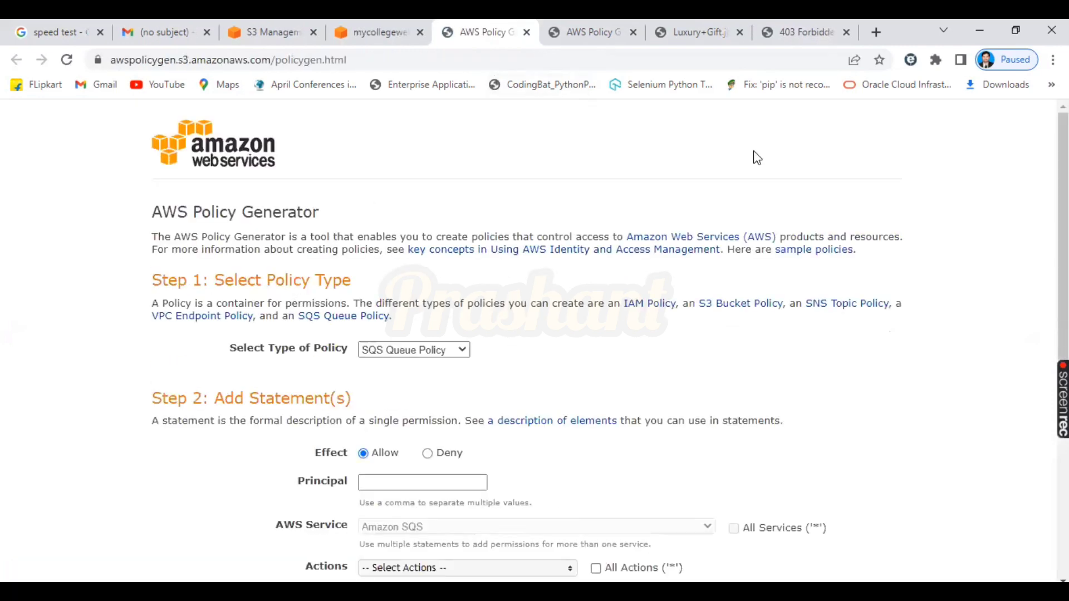
{"action": "scroll", "coordinate": [552, 192], "scroll_direction": "down", "scroll_amount": 2}
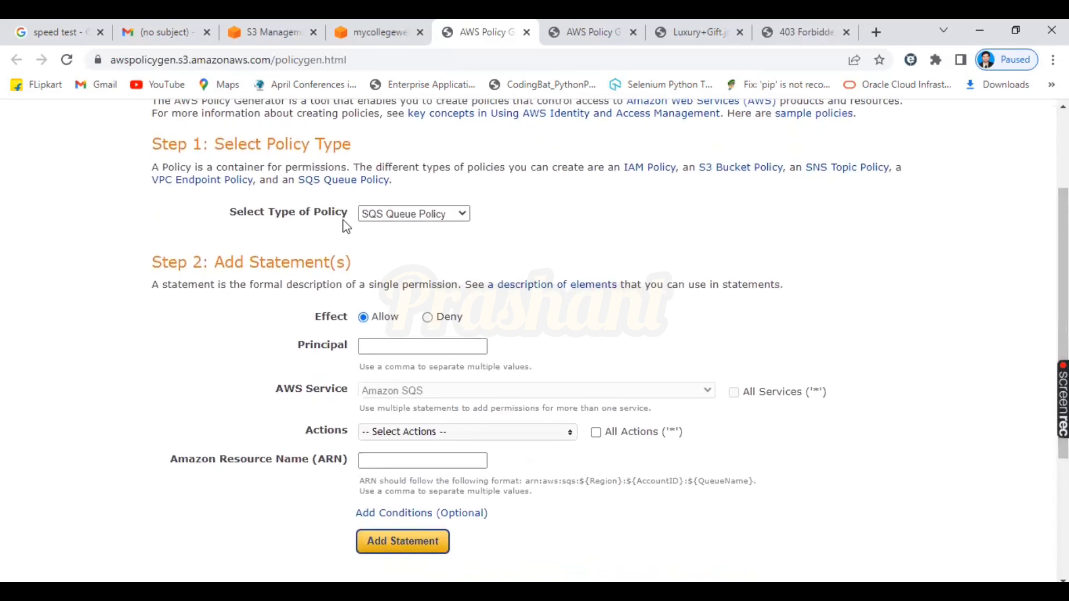
{"action": "left_click", "coordinate": [412, 213]}
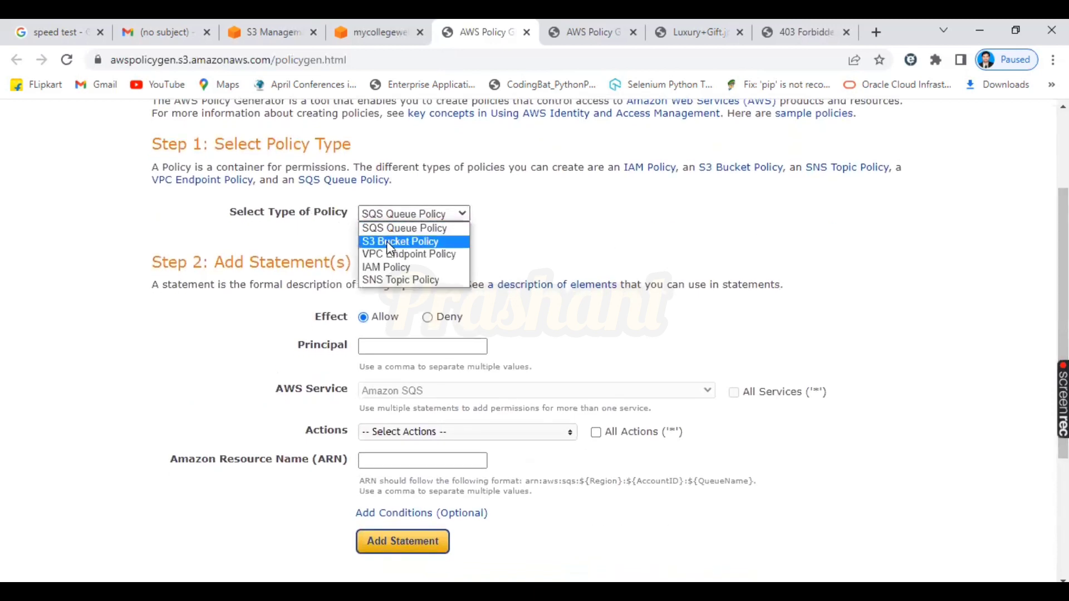
{"action": "left_click", "coordinate": [421, 243]}
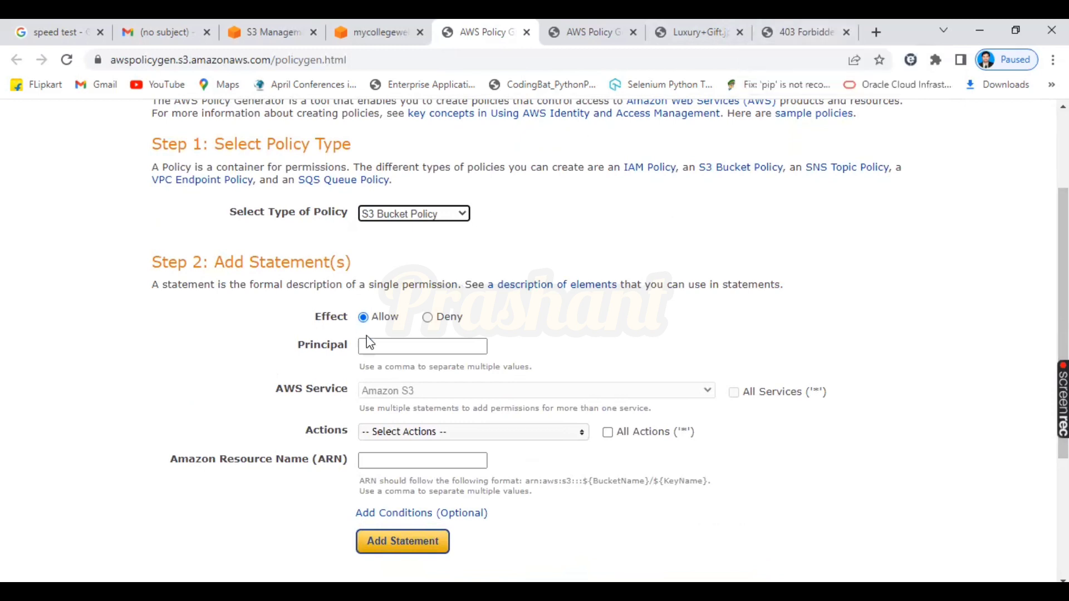
Step: Set the statement's principal to * and select GetObject as its only action
{"action": "left_click", "coordinate": [393, 346]}
{"action": "left_click", "coordinate": [393, 346]}
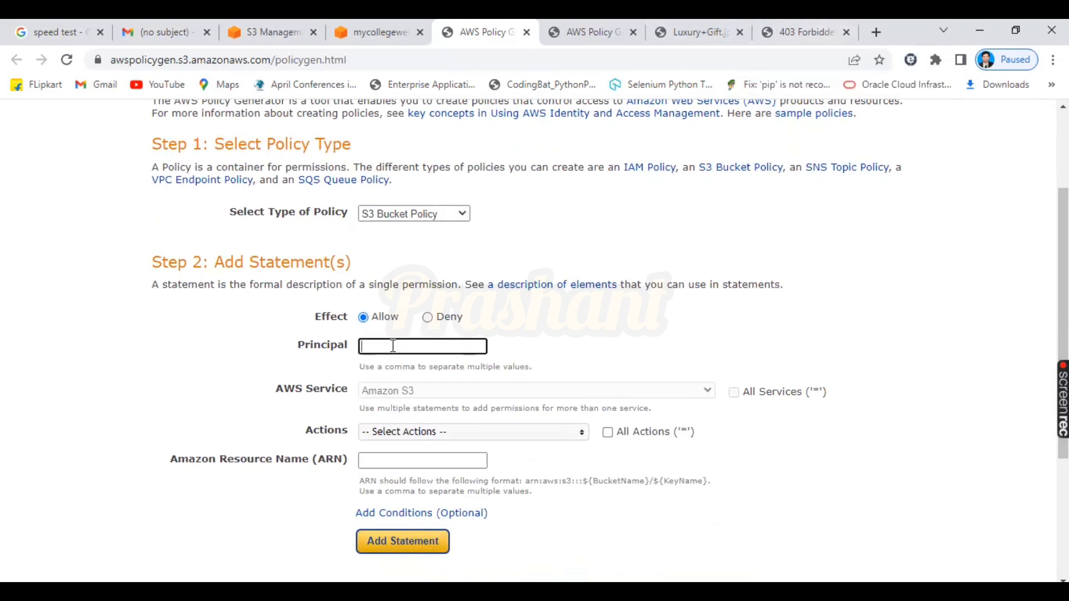
{"action": "type", "text": "*"}
{"action": "key", "text": "Return"}
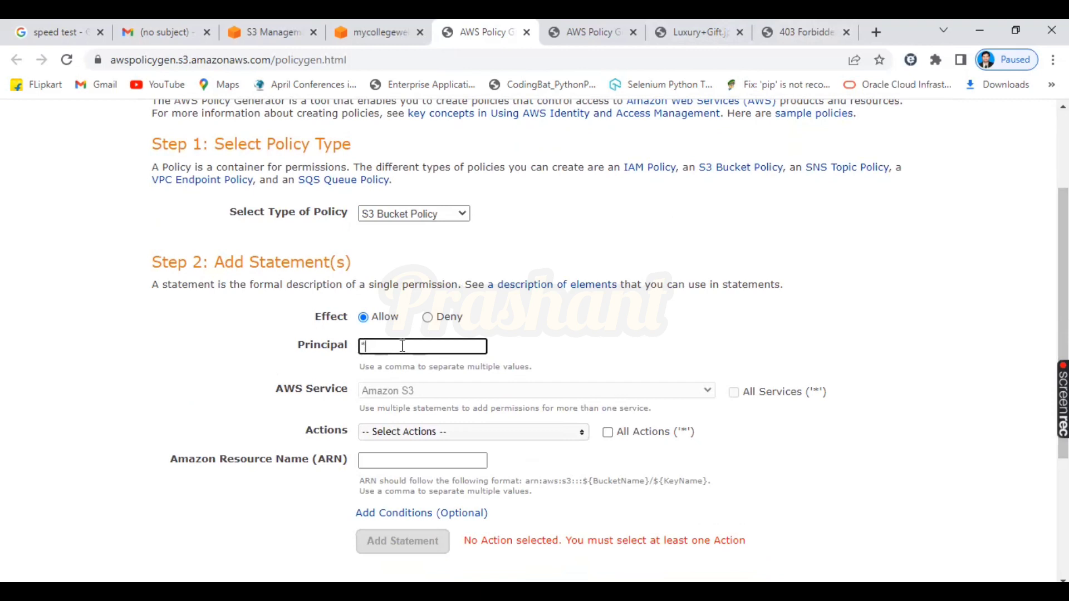
{"action": "left_click", "coordinate": [405, 434]}
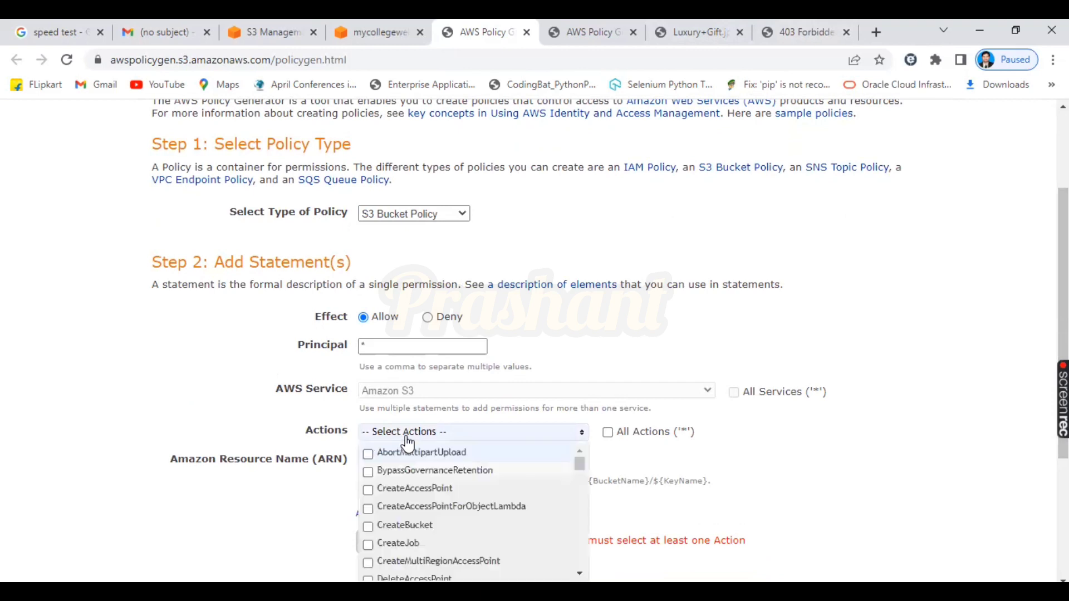
{"action": "left_click_drag", "start_coordinate": [1064, 323], "coordinate": [1063, 397]}
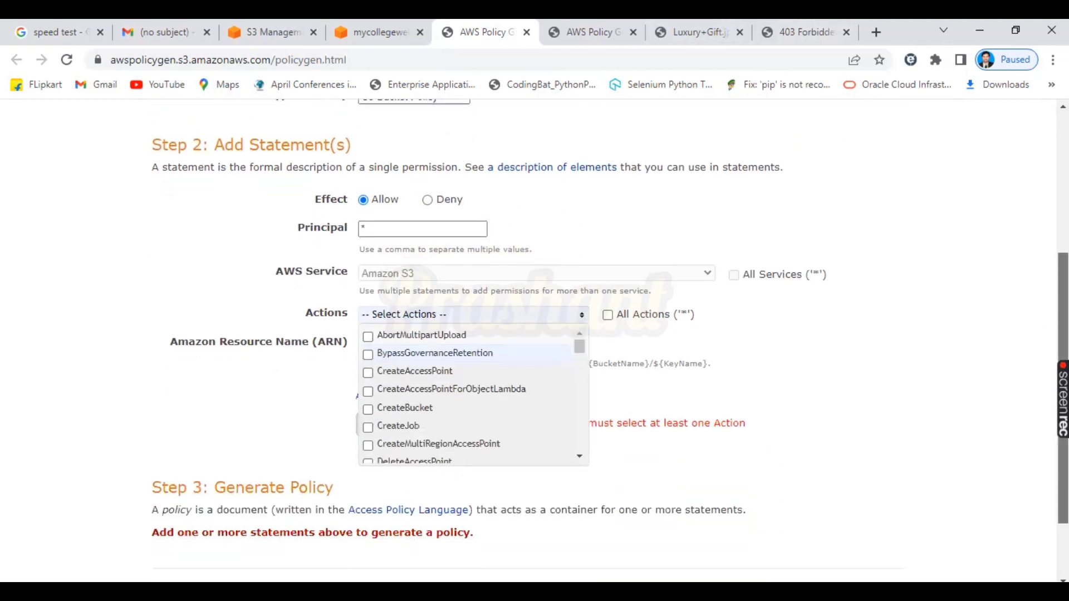
{"action": "left_click_drag", "start_coordinate": [579, 334], "coordinate": [596, 375]}
{"action": "left_click", "coordinate": [421, 374]}
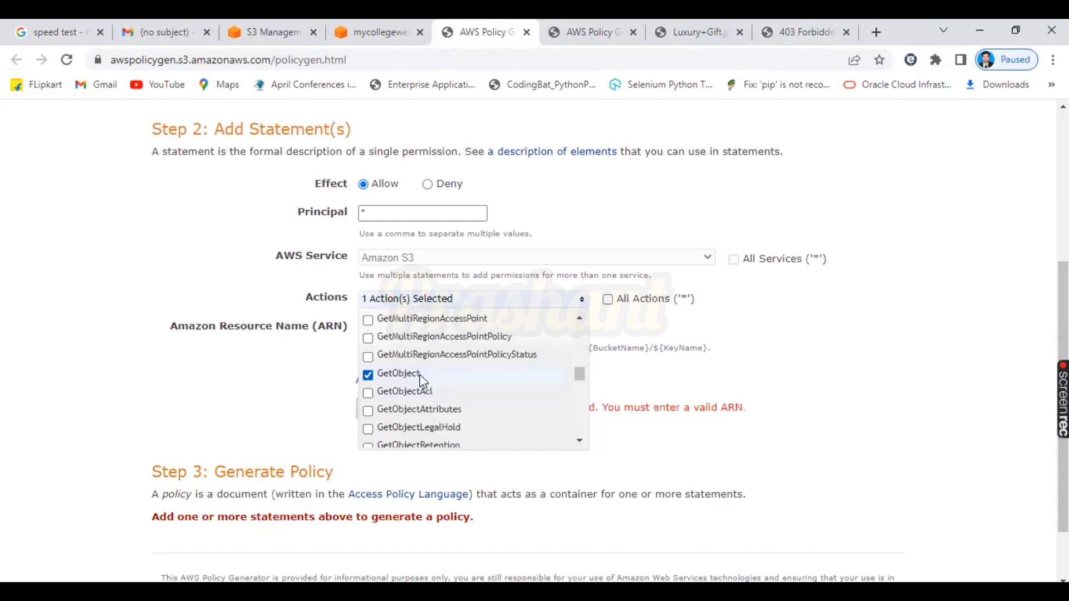
{"action": "left_click", "coordinate": [824, 323]}
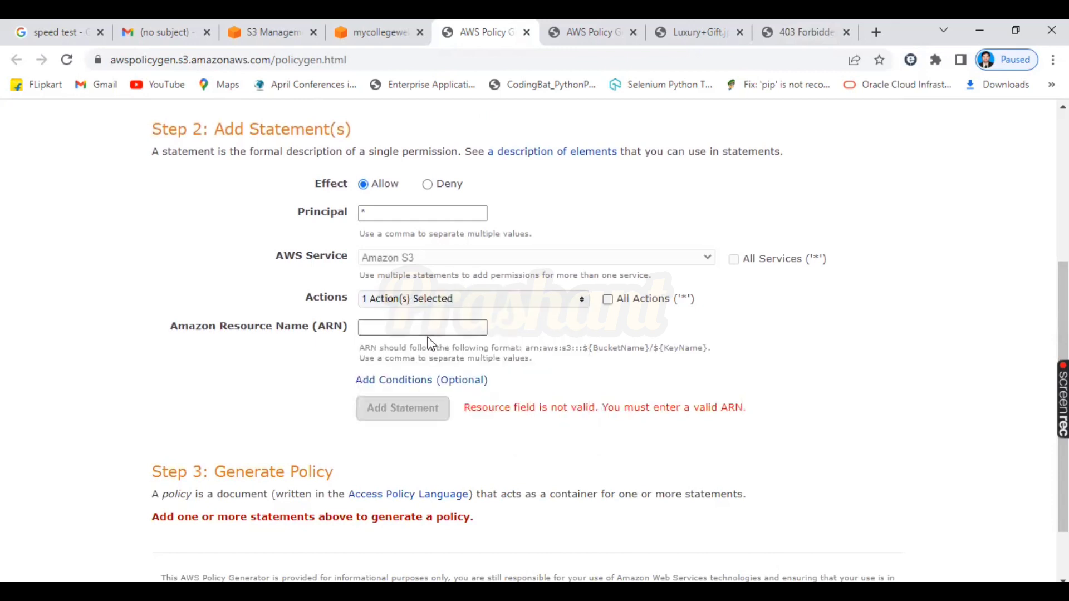
Step: Copy the bucket ARN from the policy editor, enter arn:aws:s3:::mycollegewebsite501/* as the generator's resource name, and add the statement
{"action": "left_click", "coordinate": [412, 327]}
{"action": "left_click", "coordinate": [377, 22]}
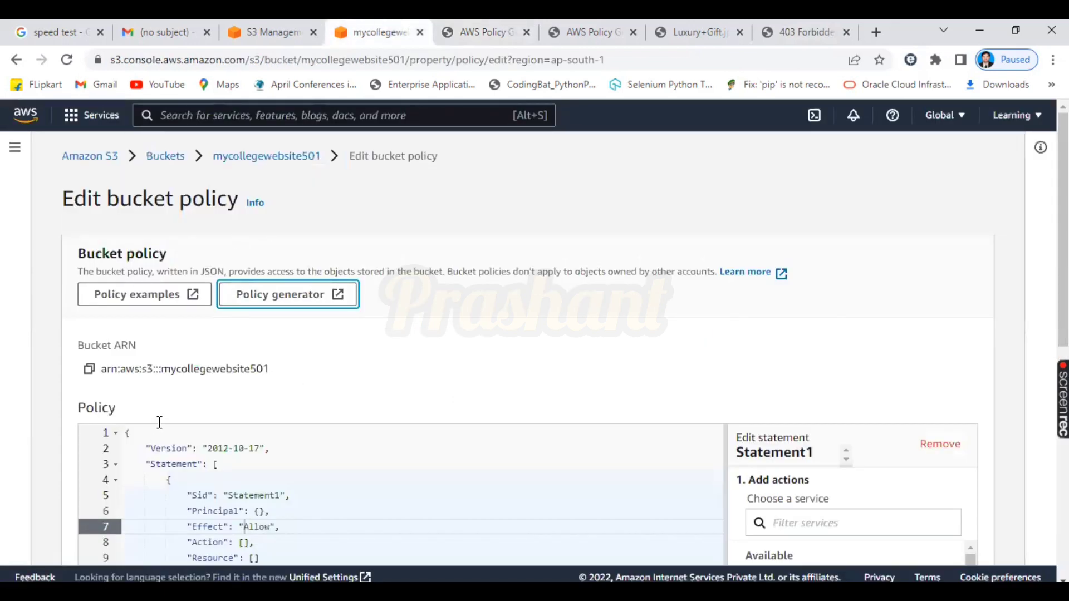
{"action": "left_click", "coordinate": [89, 369]}
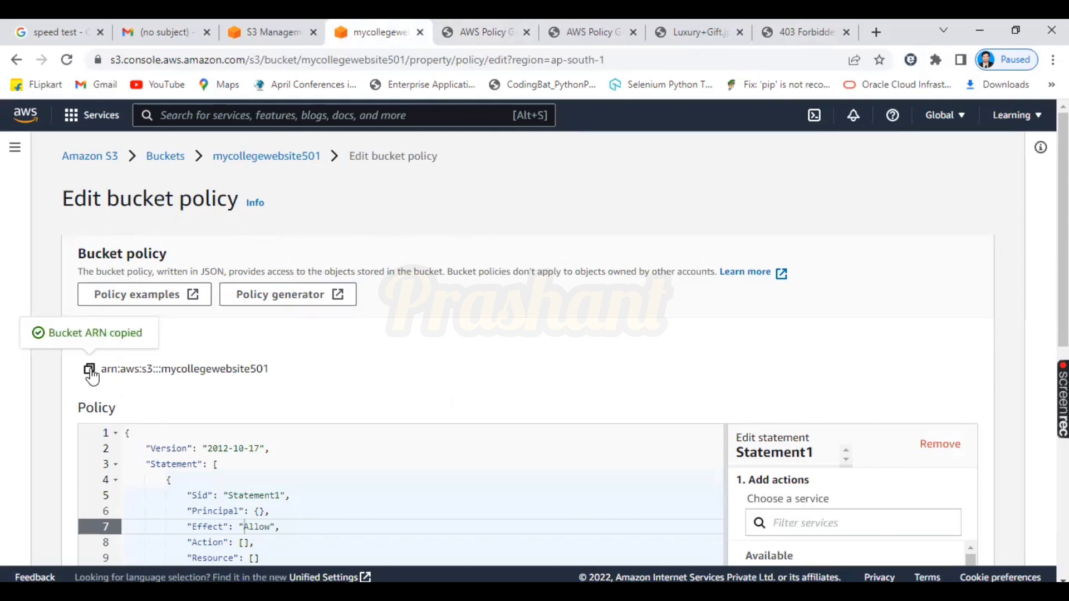
{"action": "left_click", "coordinate": [473, 21]}
{"action": "left_click", "coordinate": [421, 330]}
{"action": "key", "text": "ctrl+v"}
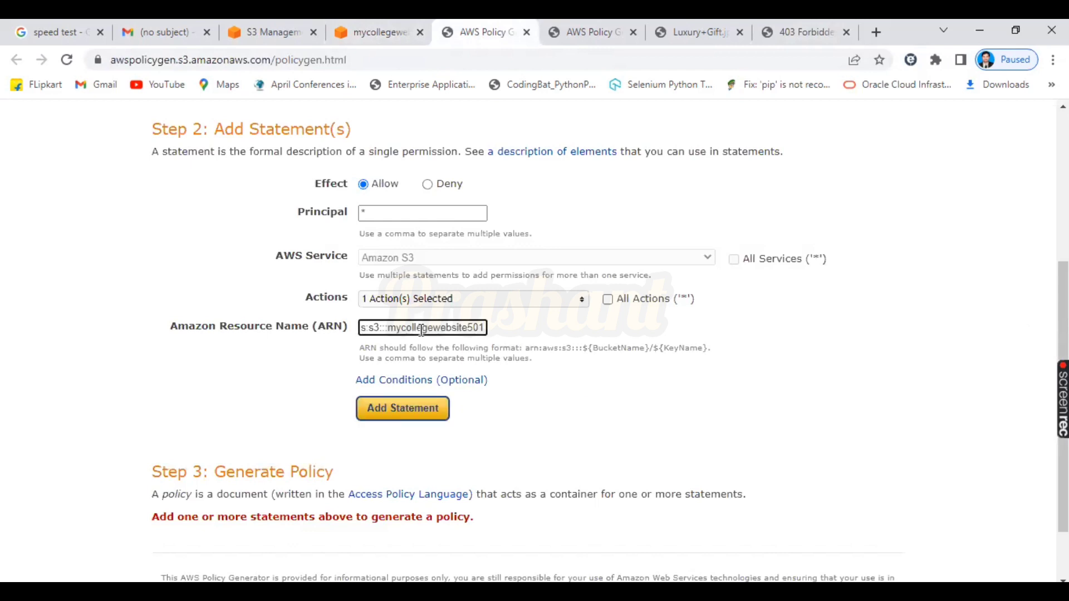
{"action": "type", "text": "/"}
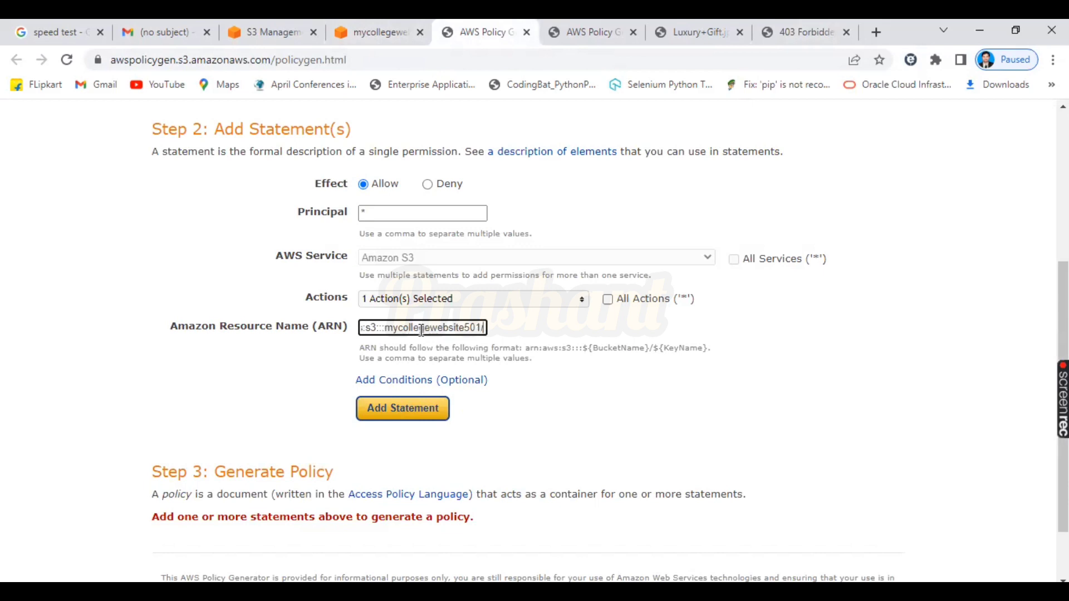
{"action": "type", "text": "*"}
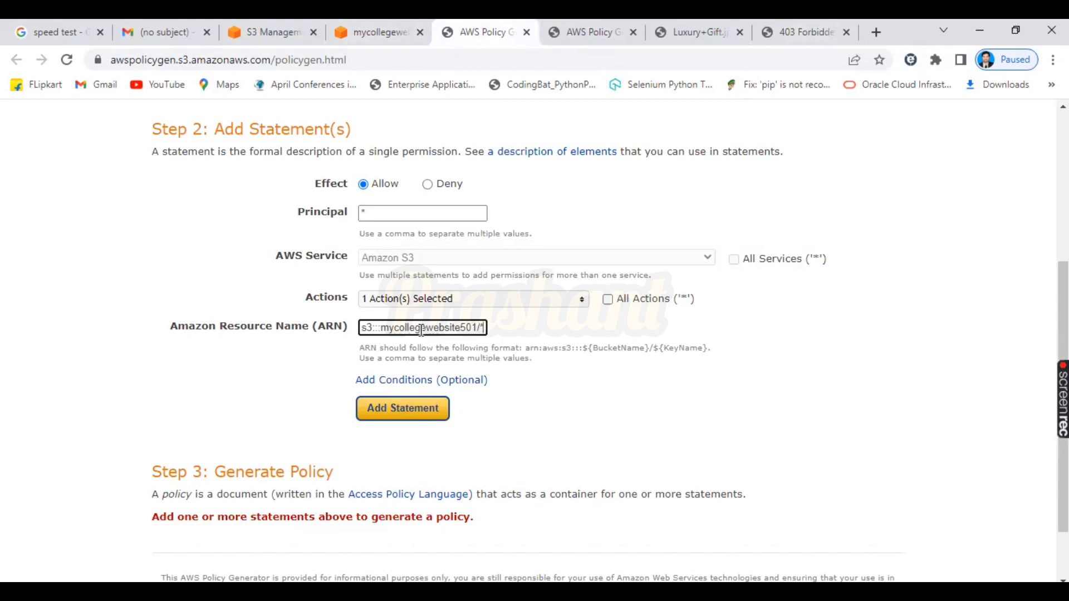
{"action": "left_click", "coordinate": [424, 411]}
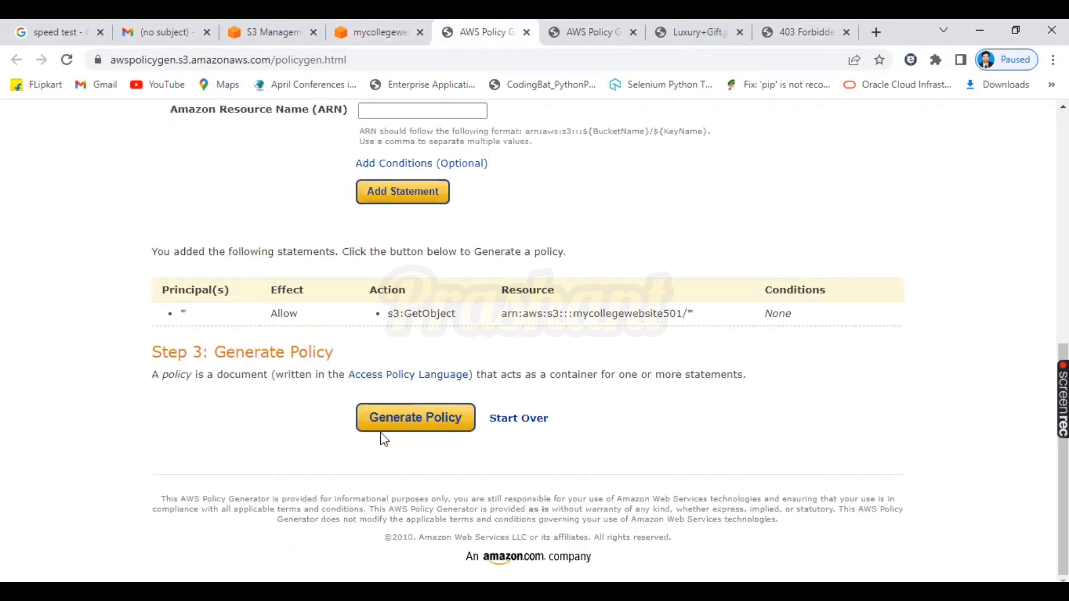
Step: Generate the policy, copy its entire JSON document, and close the document
{"action": "left_click", "coordinate": [421, 428]}
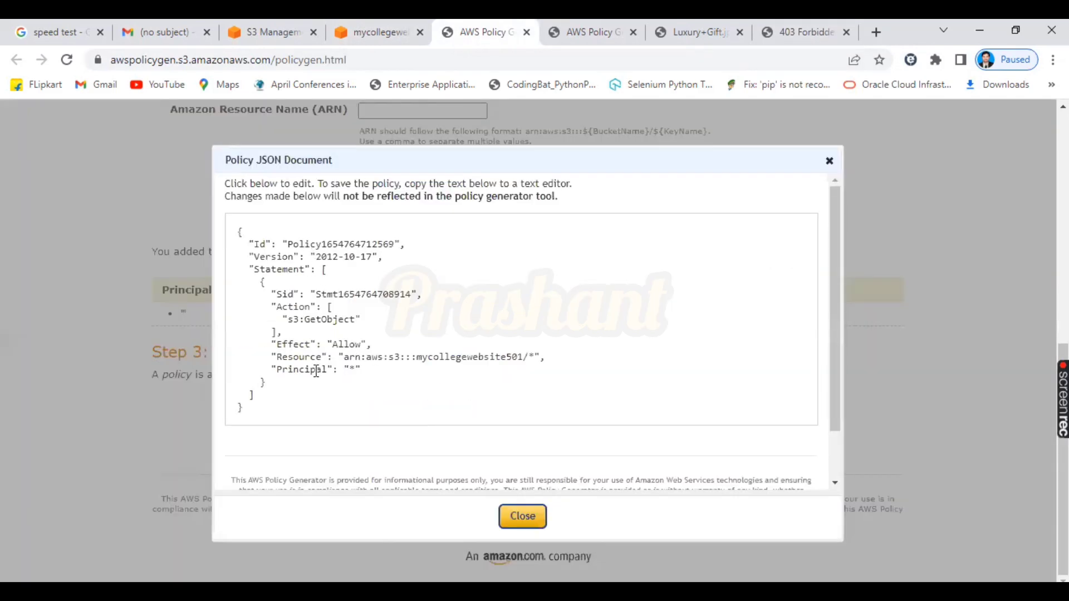
{"action": "left_click_drag", "start_coordinate": [251, 408], "coordinate": [232, 224]}
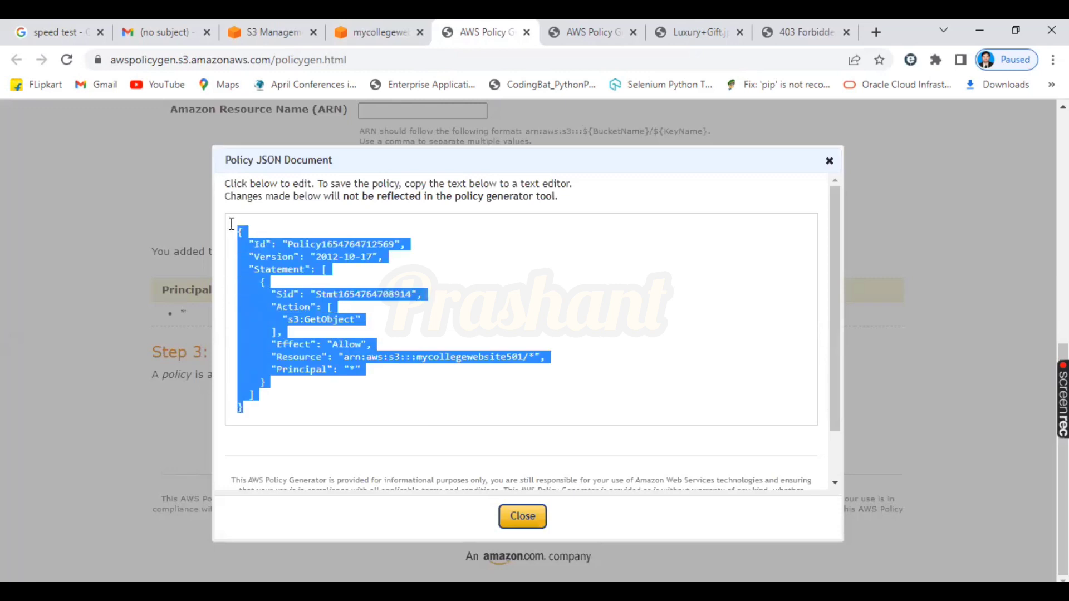
{"action": "left_click", "coordinate": [522, 516]}
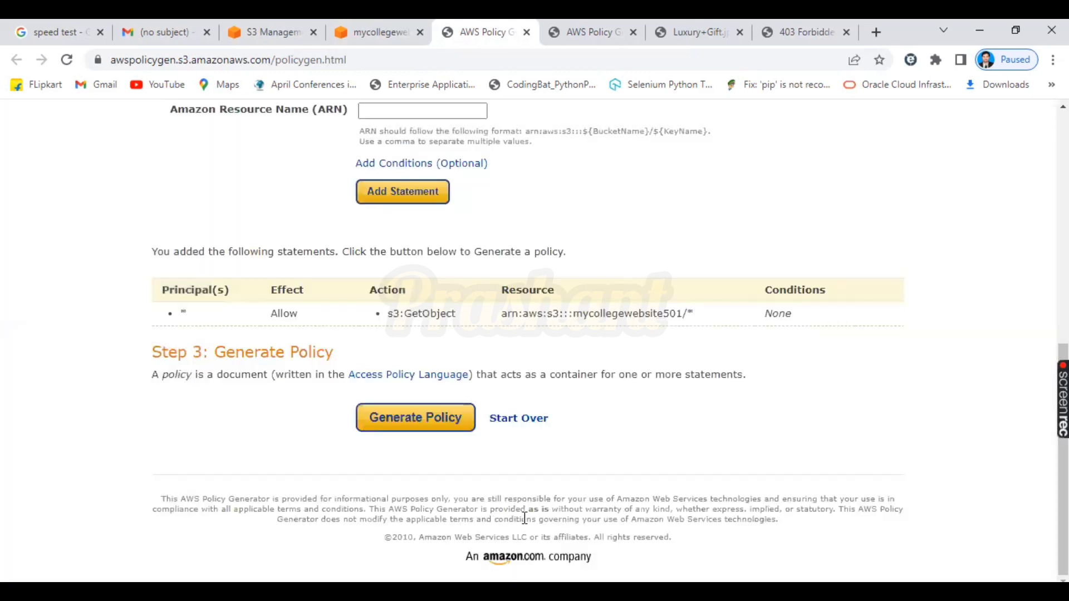
Step: Replace the whole policy text of the mycollegewebsite501 bucket with the copied JSON and save the bucket policy
{"action": "left_click", "coordinate": [376, 25]}
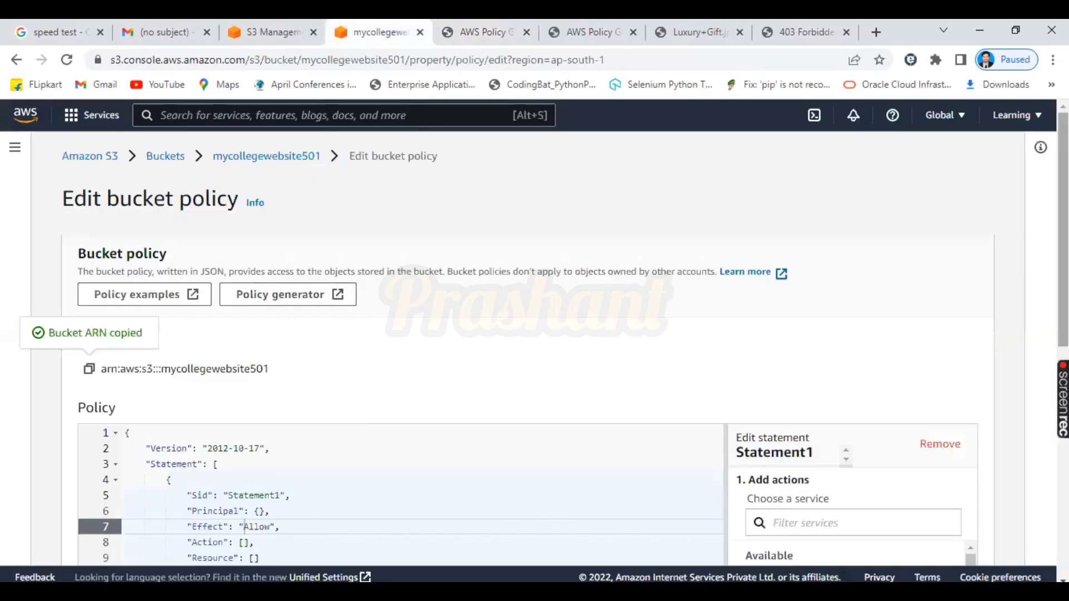
{"action": "scroll", "coordinate": [390, 334], "scroll_direction": "down", "scroll_amount": 3}
{"action": "scroll", "coordinate": [356, 427], "scroll_direction": "down", "scroll_amount": 1}
{"action": "key", "text": "ctrl+a"}
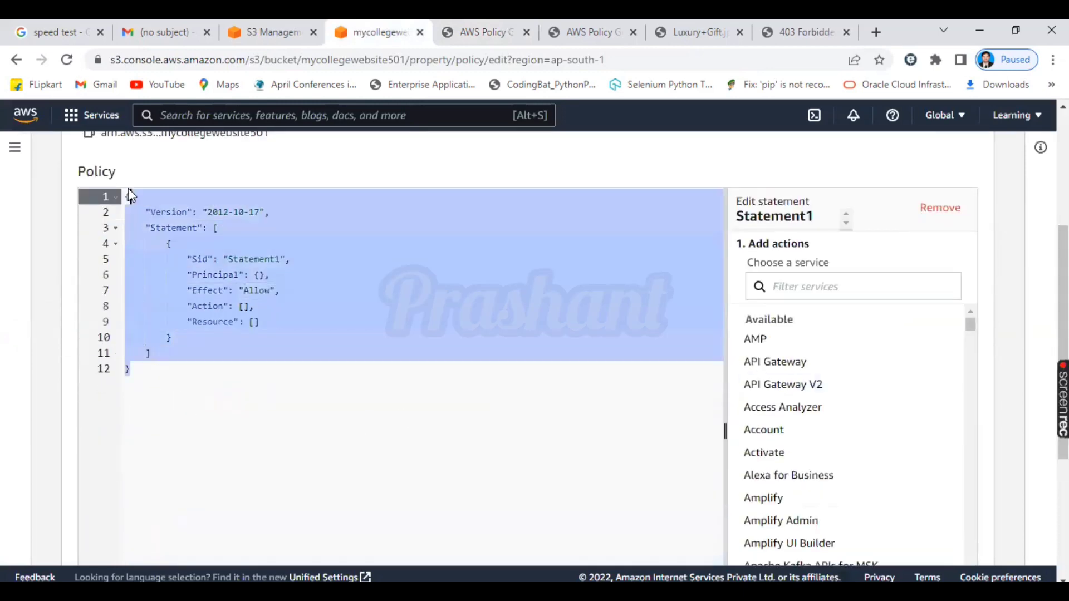
{"action": "key", "text": "ctrl+v"}
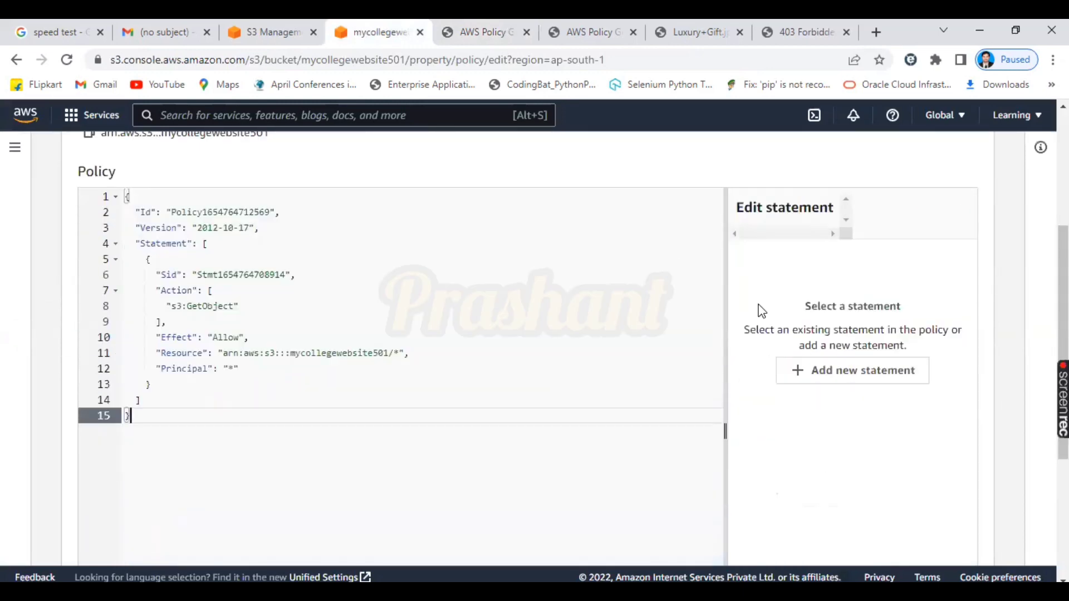
{"action": "scroll", "coordinate": [534, 356], "scroll_direction": "down", "scroll_amount": 4}
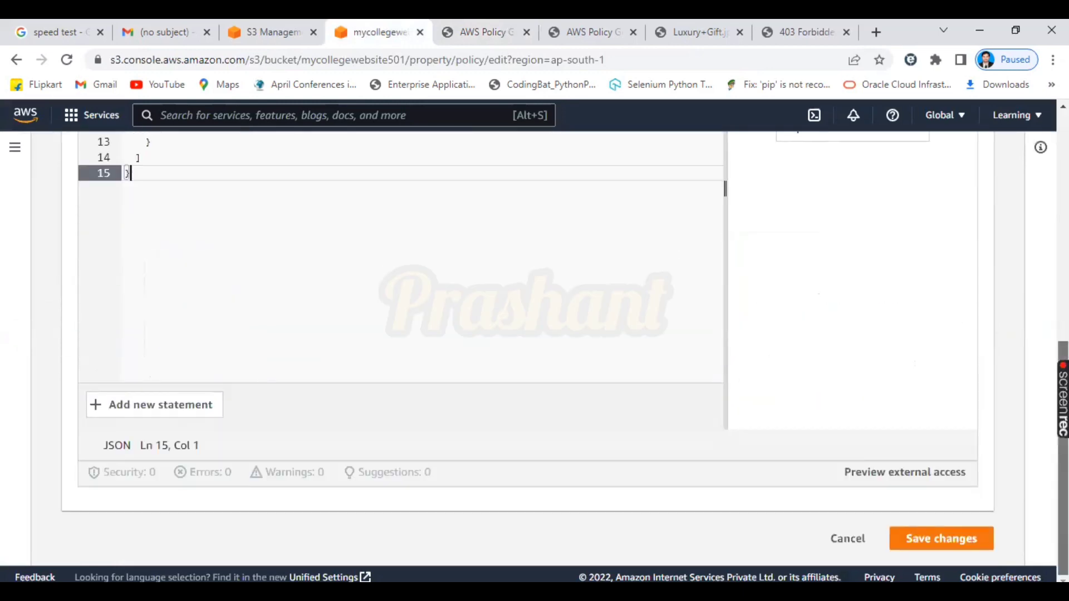
{"action": "left_click", "coordinate": [924, 538]}
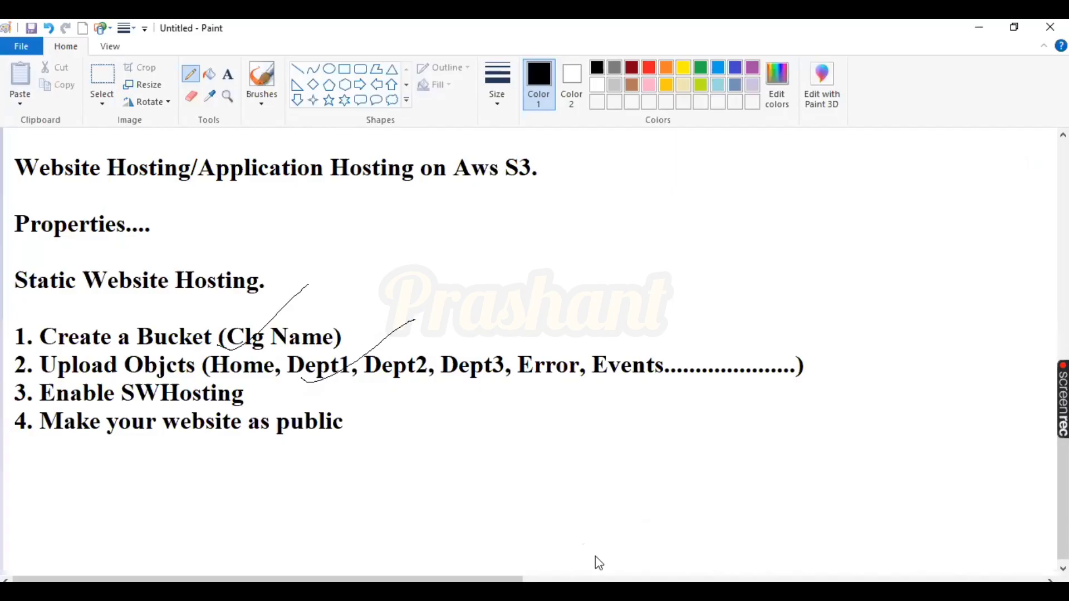
Step: Switch from Paint back to Chrome and check the bucket's access status in the permissions overview
{"action": "left_click", "coordinate": [596, 557]}
{"action": "left_click", "coordinate": [484, 591]}
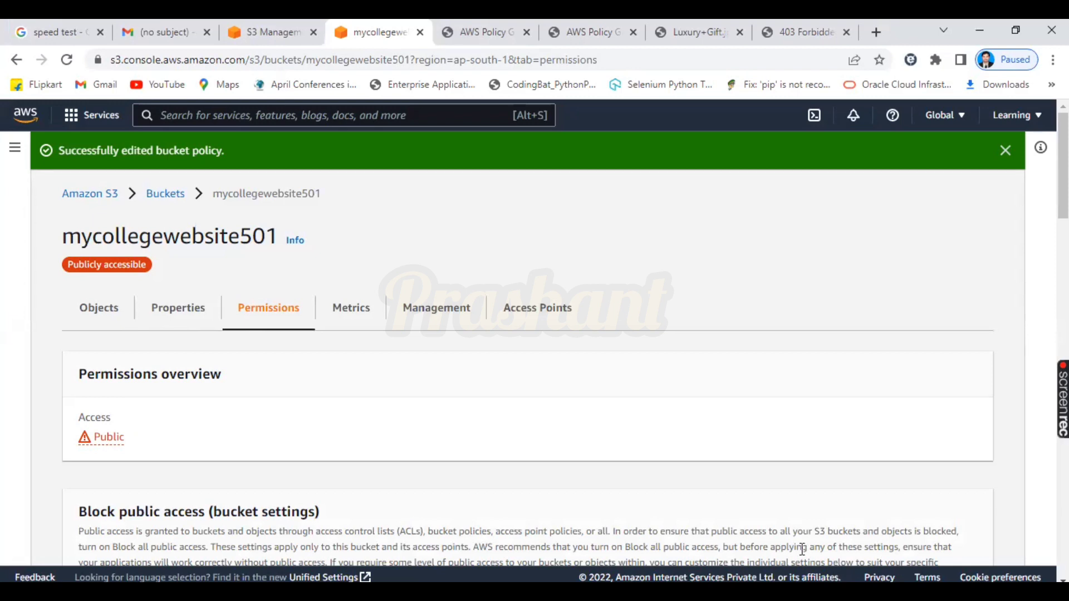
{"action": "scroll", "coordinate": [802, 550], "scroll_direction": "down", "scroll_amount": 1}
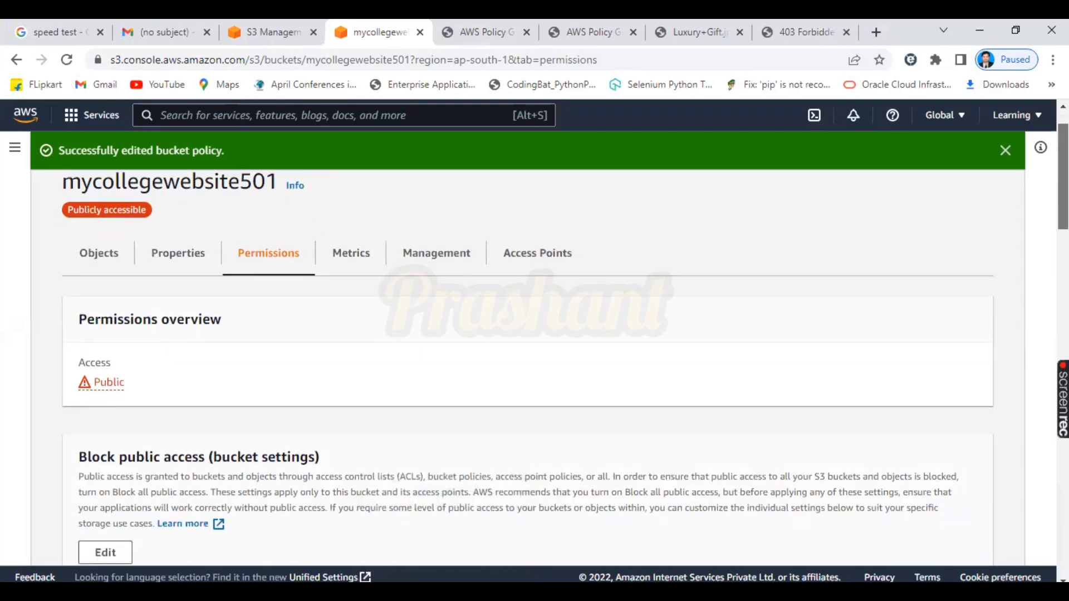
Step: Open the properties of the mycollegewebsite501 bucket and copy its static website endpoint
{"action": "scroll", "coordinate": [169, 187], "scroll_direction": "up", "scroll_amount": 1}
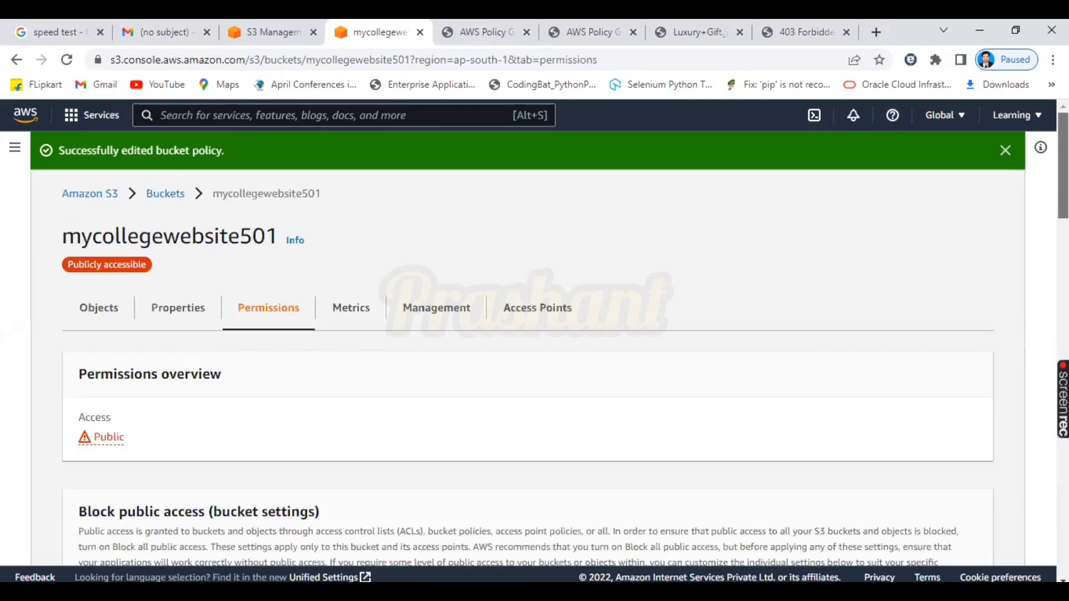
{"action": "left_click", "coordinate": [173, 316]}
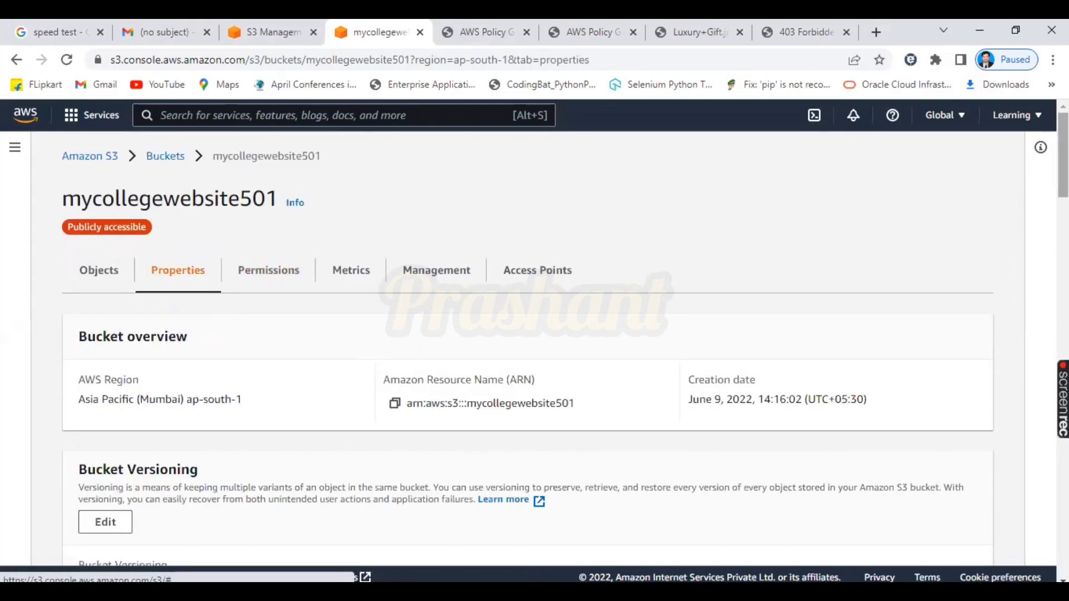
{"action": "scroll", "coordinate": [528, 345], "scroll_direction": "down", "scroll_amount": 19}
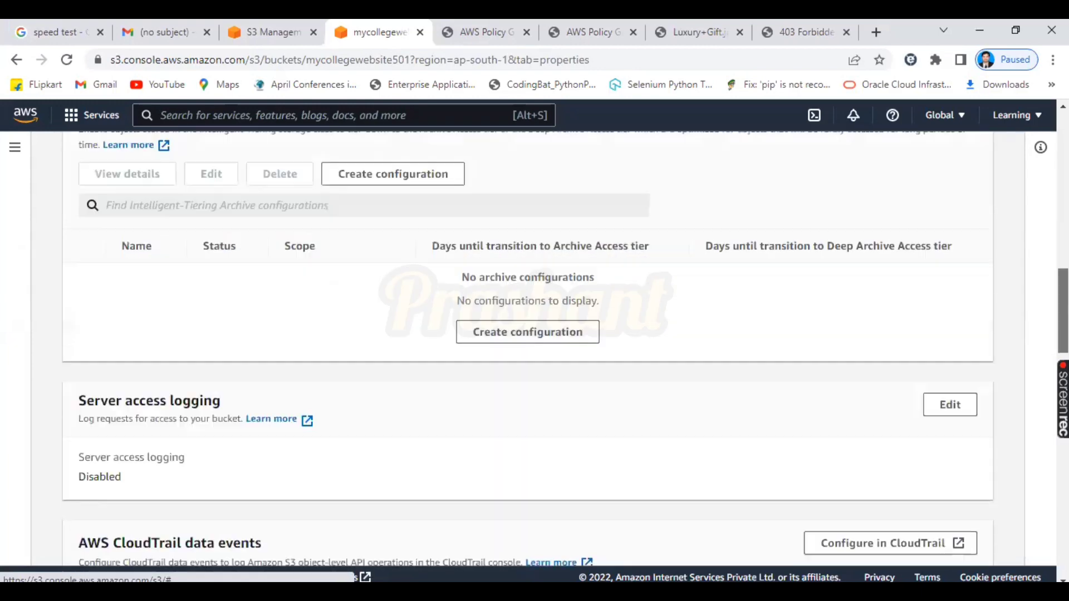
{"action": "scroll", "coordinate": [834, 564], "scroll_direction": "down", "scroll_amount": 20}
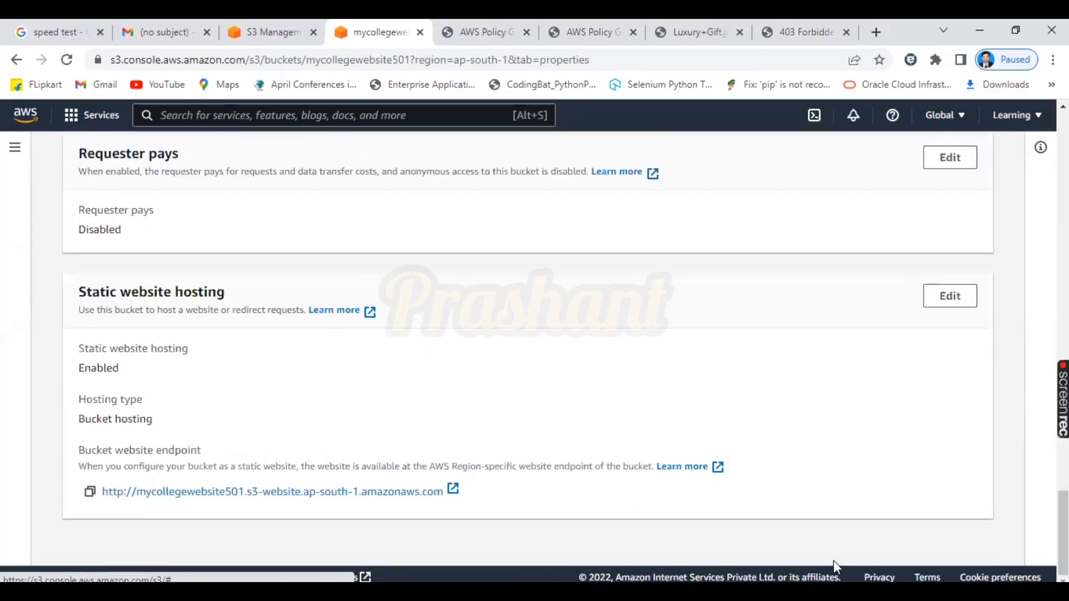
{"action": "left_click", "coordinate": [88, 495]}
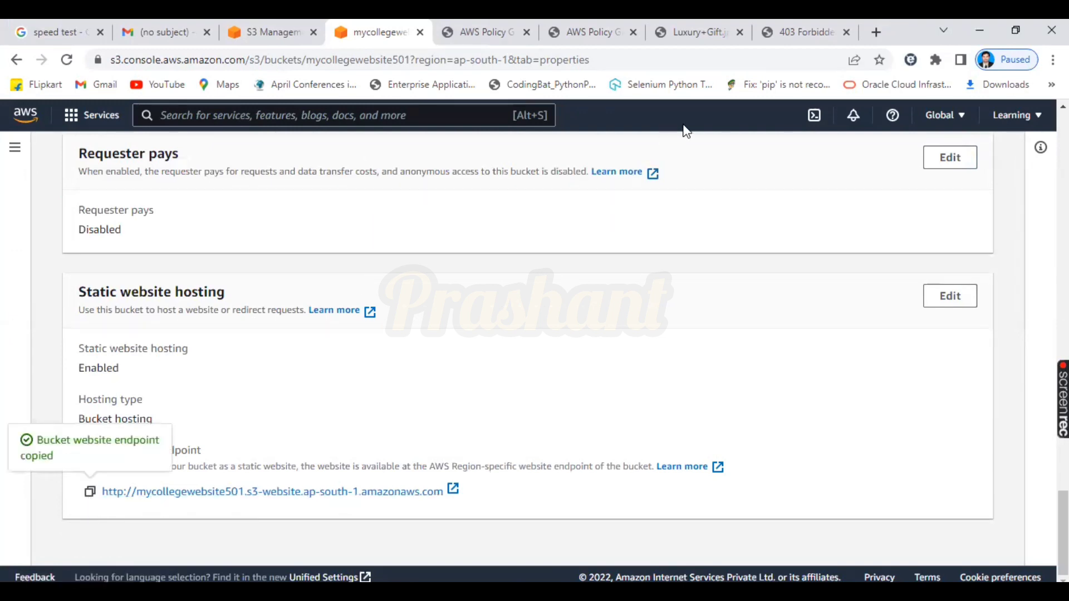
Step: Load the copied bucket website endpoint in the browser tab showing the 403 Forbidden page
{"action": "left_click", "coordinate": [791, 24]}
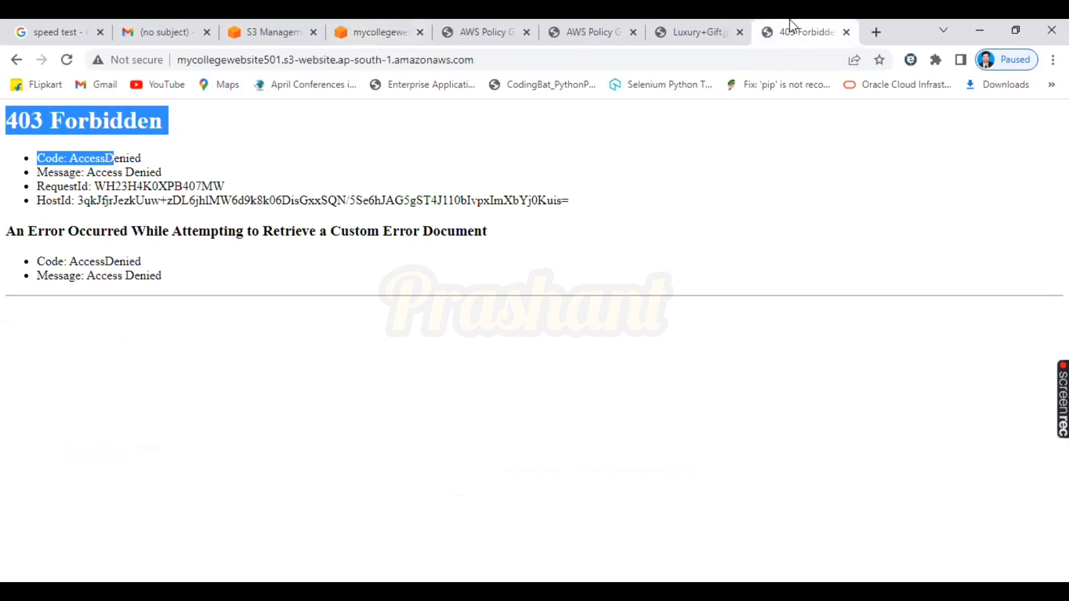
{"action": "left_click", "coordinate": [796, 60]}
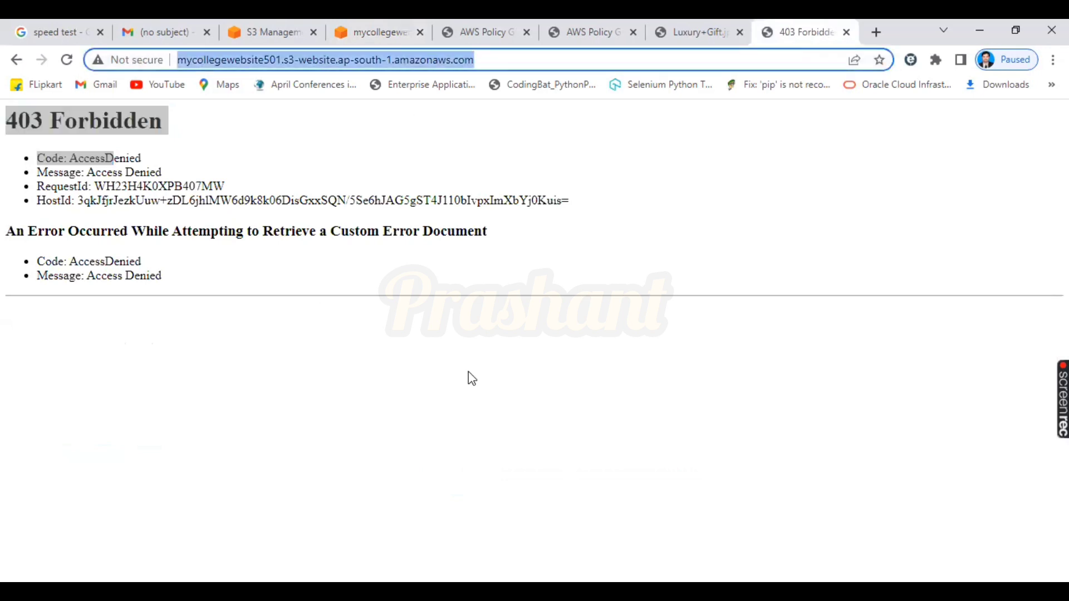
{"action": "key", "text": "ctrl+v"}
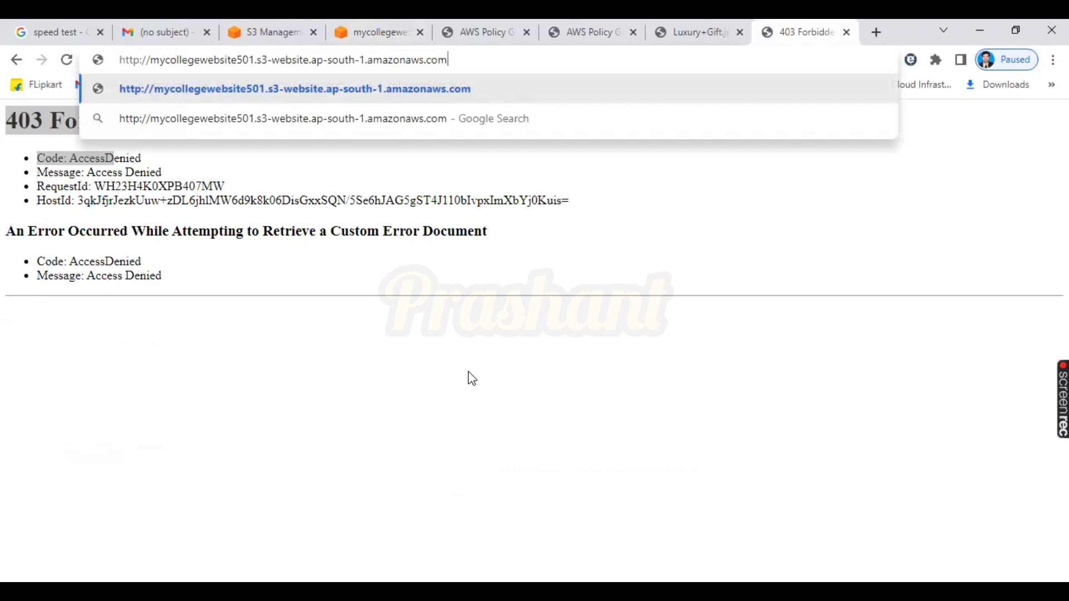
{"action": "key", "text": "Return"}
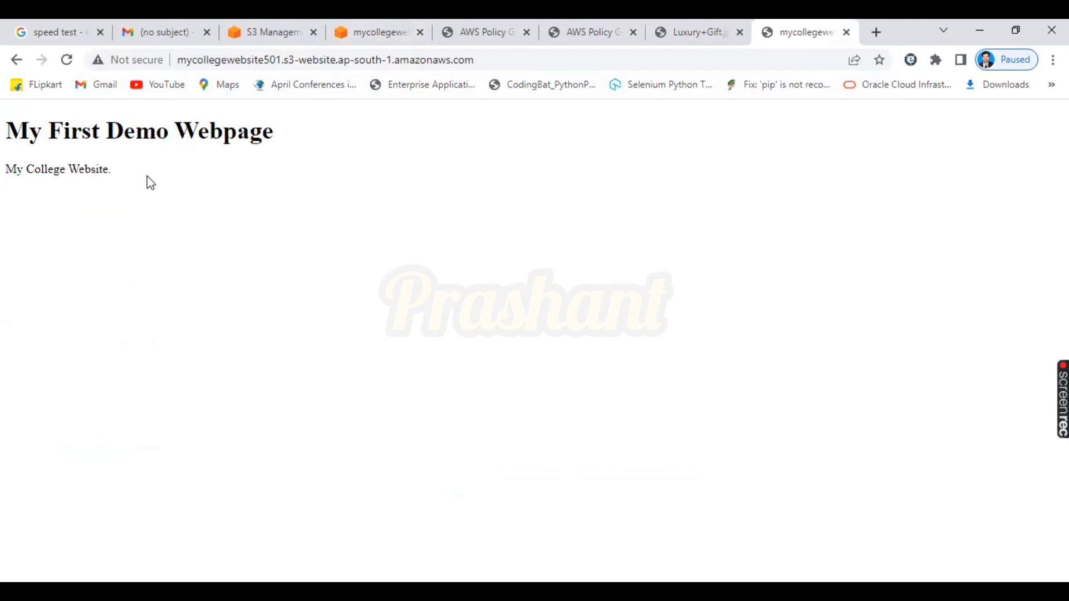
Step: Copy the hosted website's full address and place it in an empty Notepad document
{"action": "left_click", "coordinate": [483, 59]}
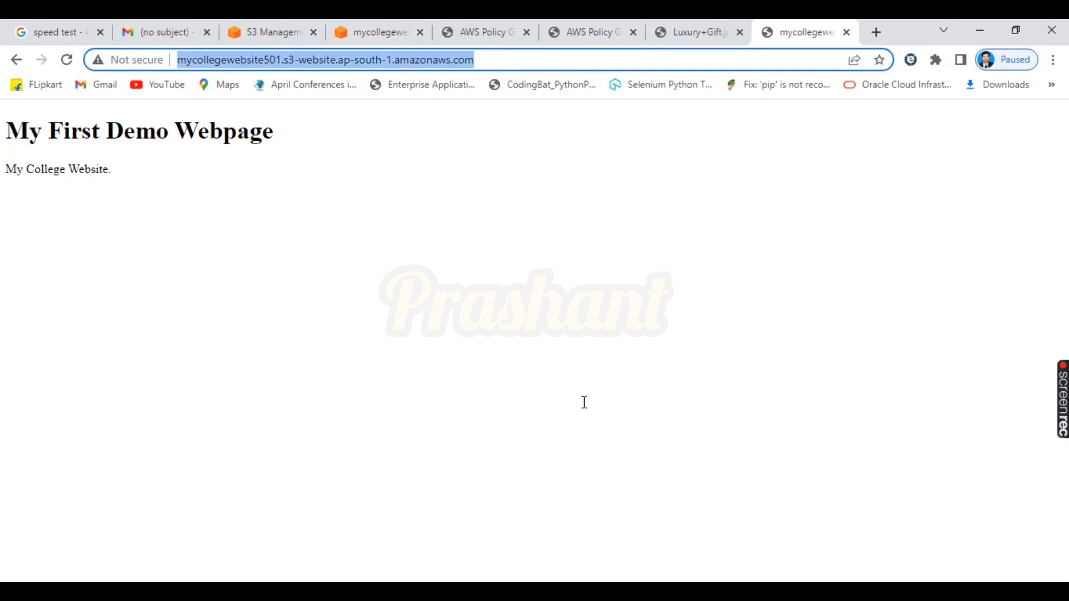
{"action": "key", "text": "alt+Tab"}
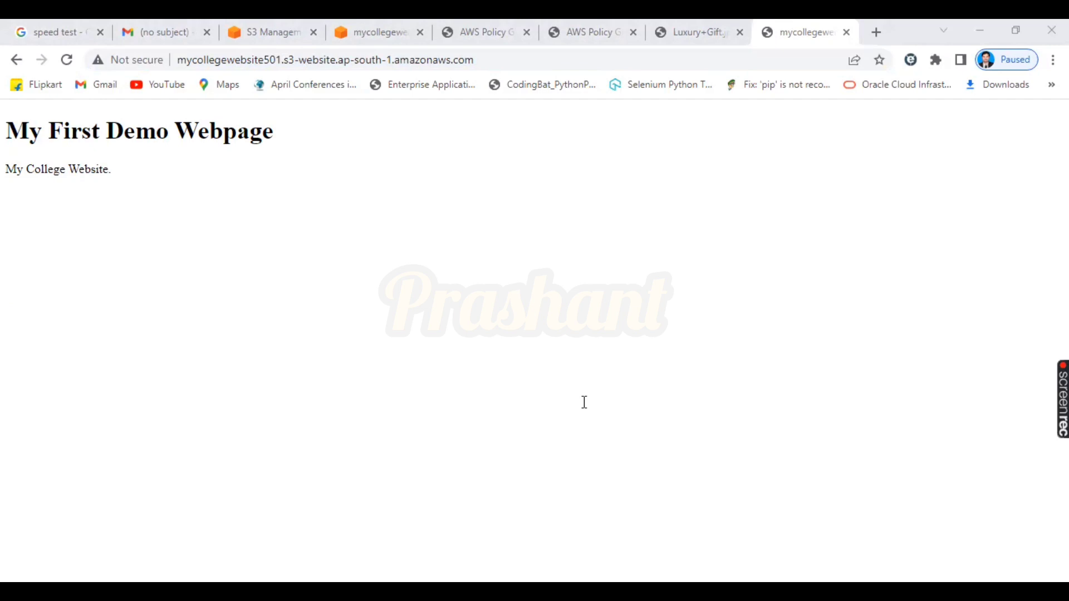
{"action": "left_click", "coordinate": [789, 29]}
{"action": "key", "text": "alt+Tab"}
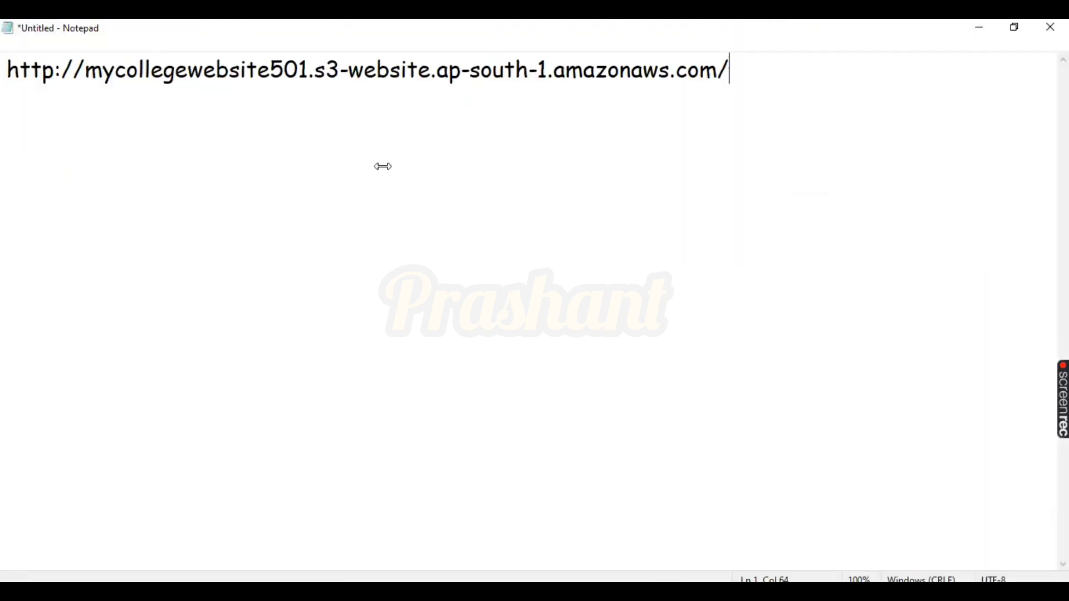
Step: Highlight the protocol of the noted address and try https in place of http
{"action": "left_click_drag", "start_coordinate": [8, 70], "coordinate": [52, 73]}
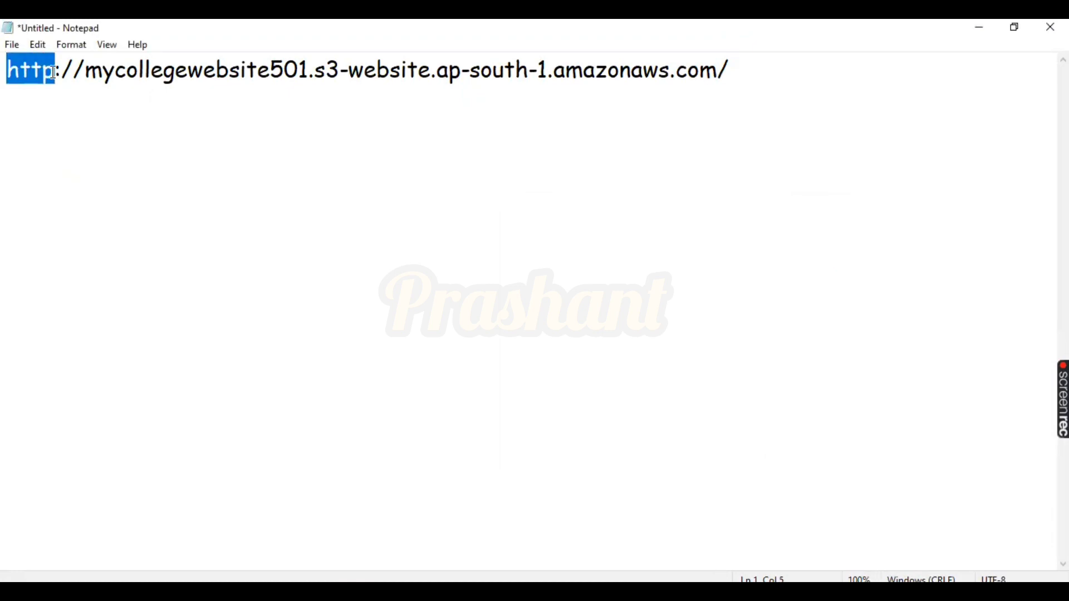
{"action": "left_click", "coordinate": [54, 76]}
{"action": "type", "text": "s"}
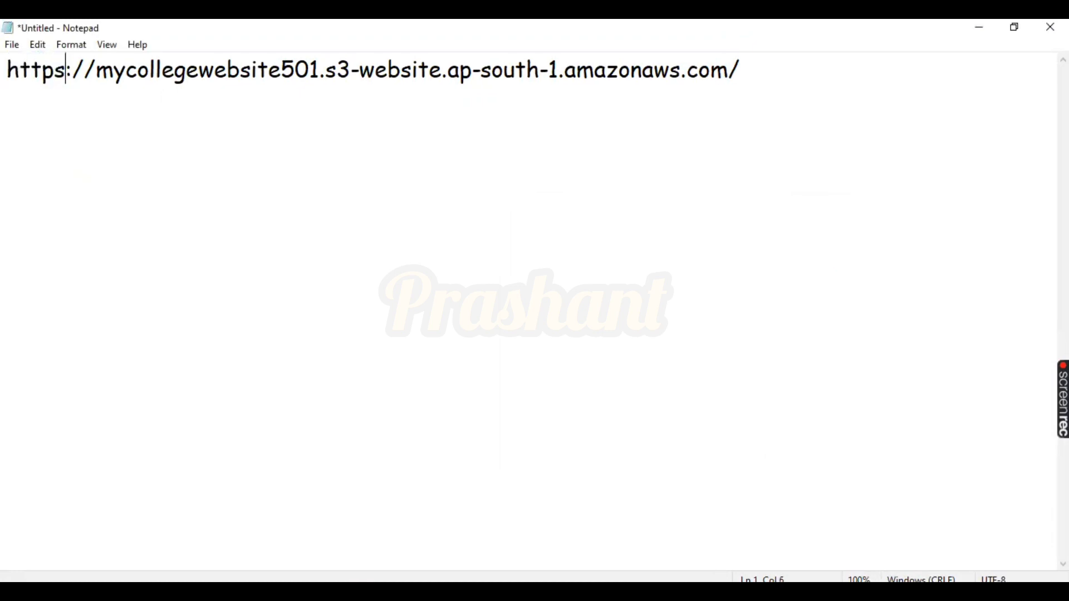
{"action": "key", "text": "BackSpace"}
{"action": "key", "text": "Right"}
{"action": "key", "text": "Right"}
{"action": "key", "text": "Right"}
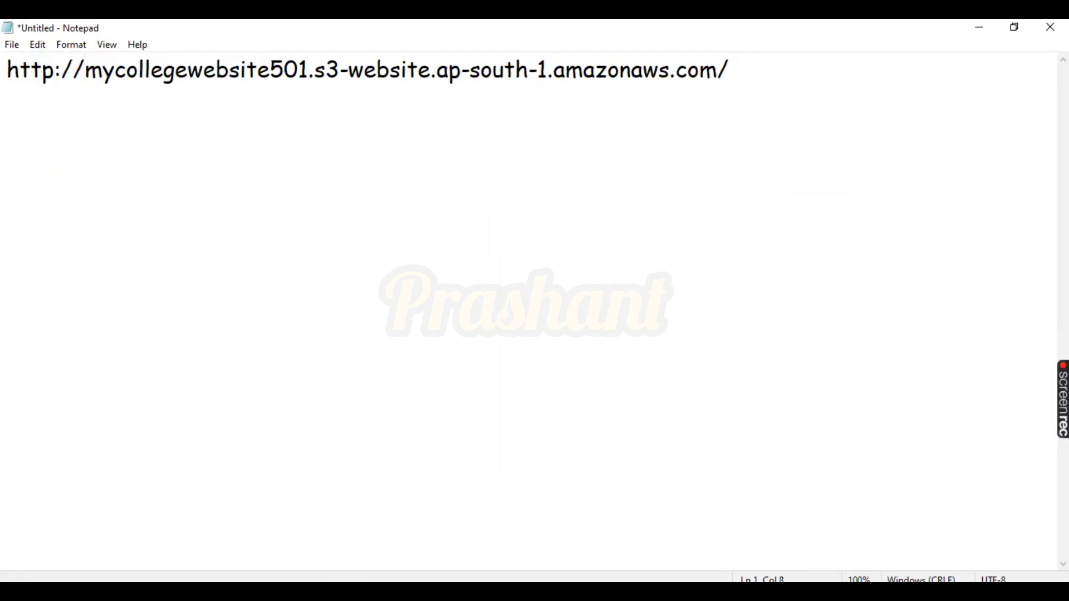
Step: Highlight the bucket name in the noted address, followed by the s3-website.ap-south-1.amazonaws.com/ part
{"action": "left_click_drag", "start_coordinate": [89, 73], "coordinate": [308, 78]}
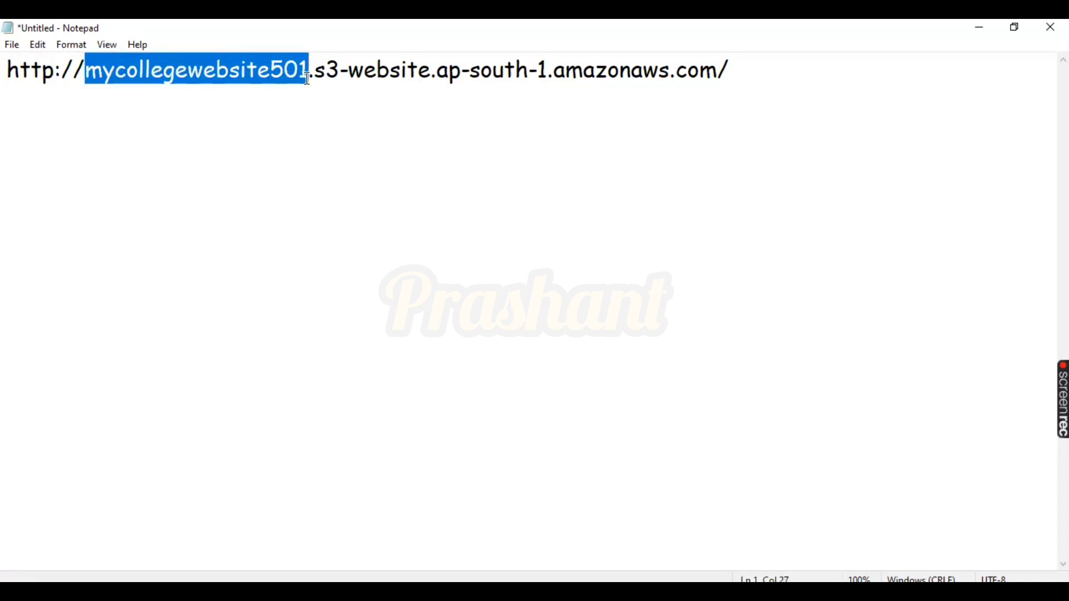
{"action": "left_click", "coordinate": [356, 136]}
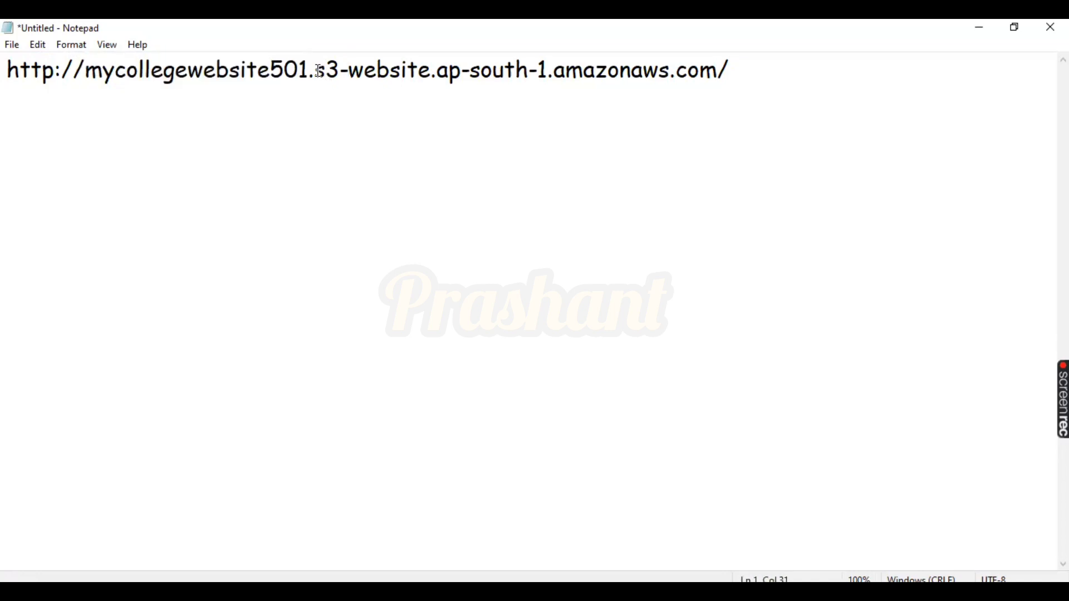
{"action": "left_click_drag", "start_coordinate": [318, 71], "coordinate": [740, 83]}
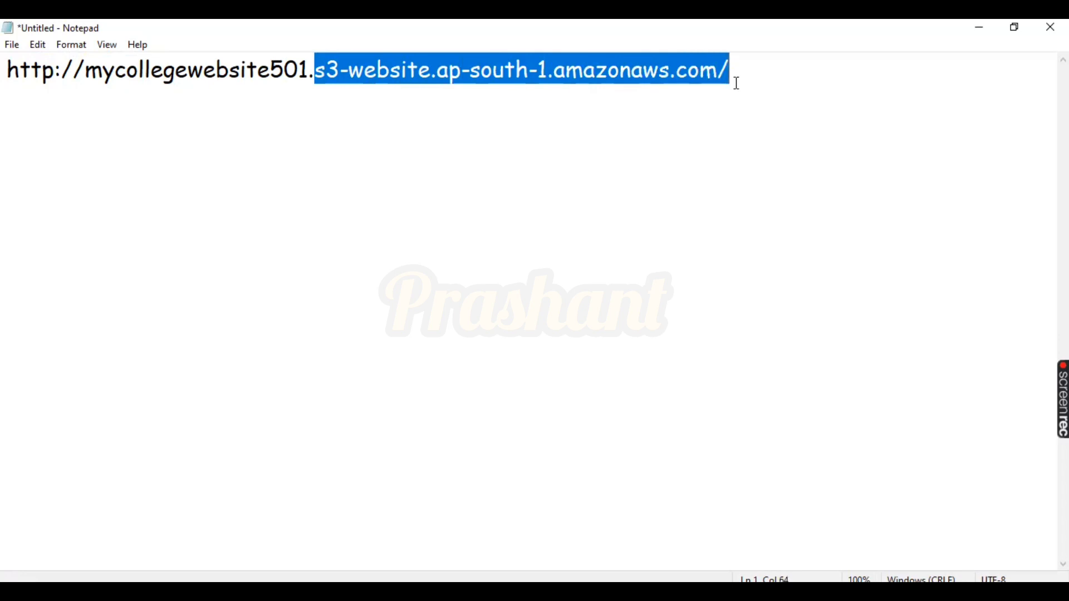
{"action": "left_click", "coordinate": [801, 125]}
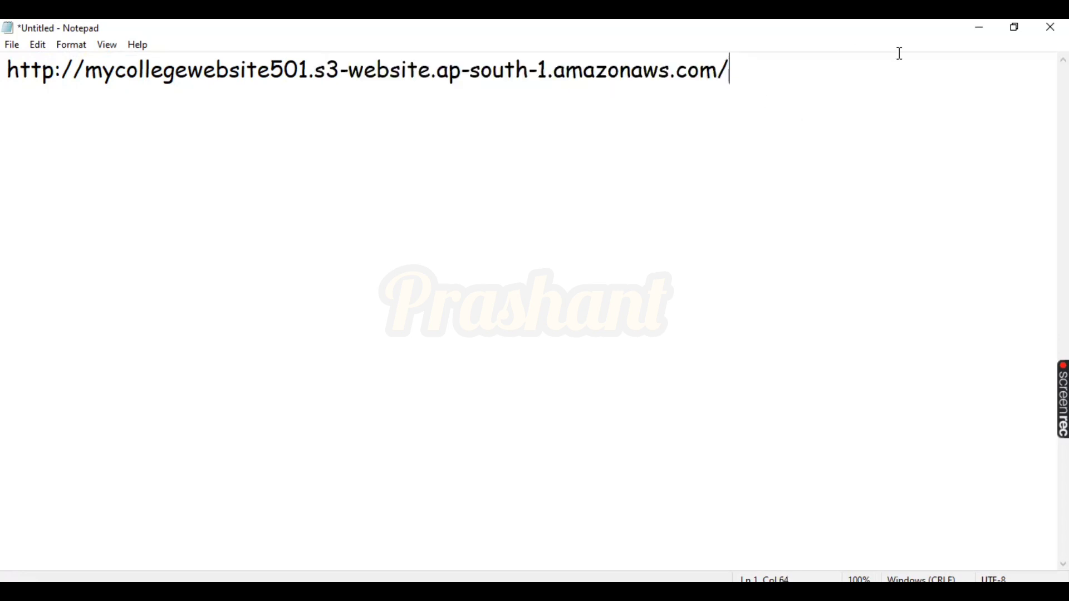
{"action": "key", "text": "Return"}
{"action": "key", "text": "Return"}
{"action": "type", "text": "www."}
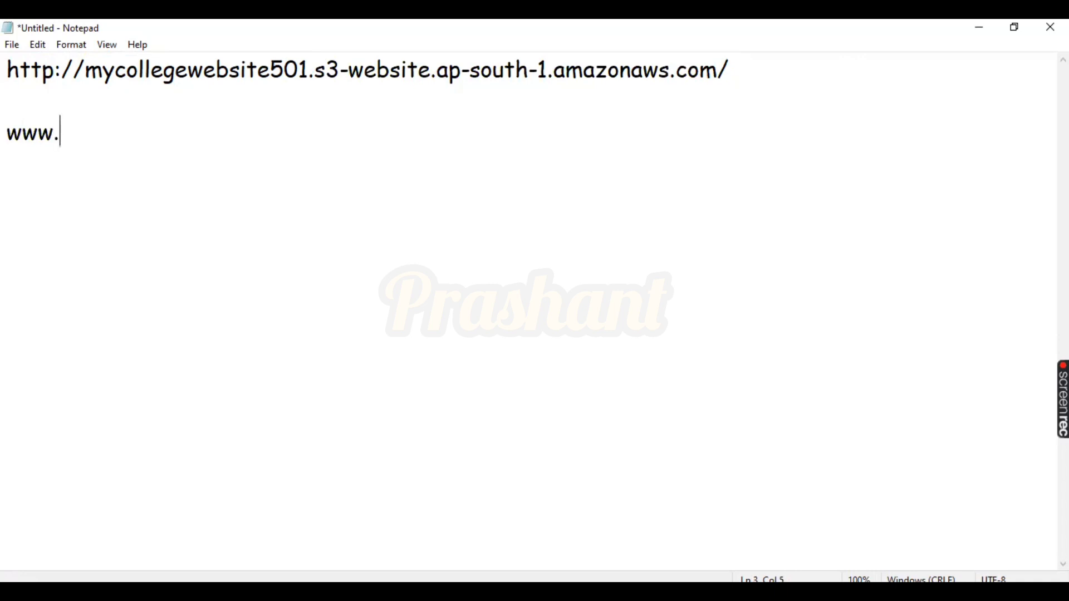
{"action": "type", "text": "facebook.com"}
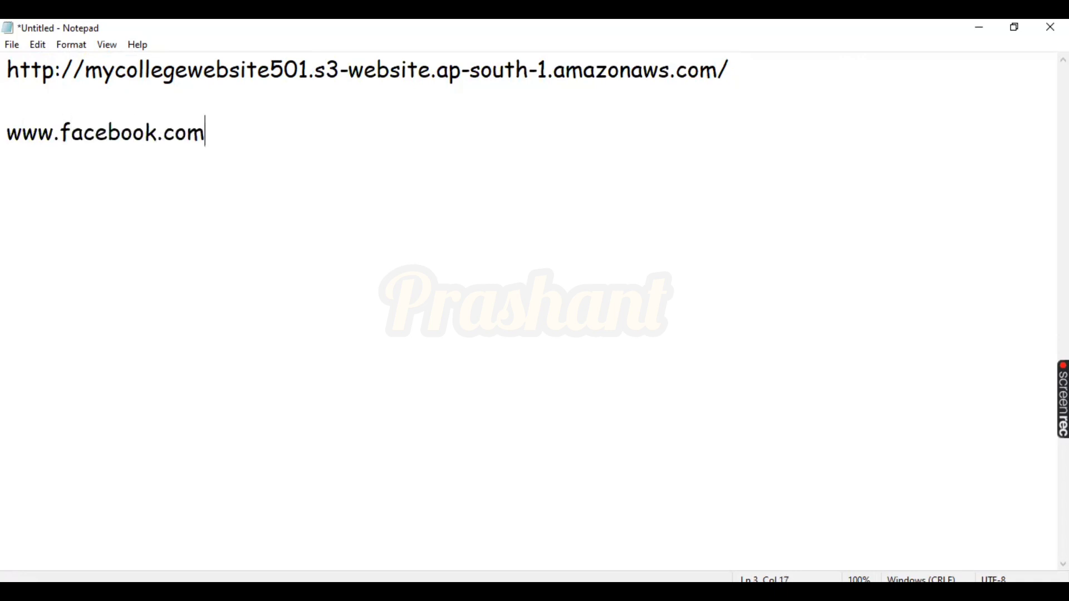
{"action": "key", "text": "Return"}
{"action": "type", "text": "www."}
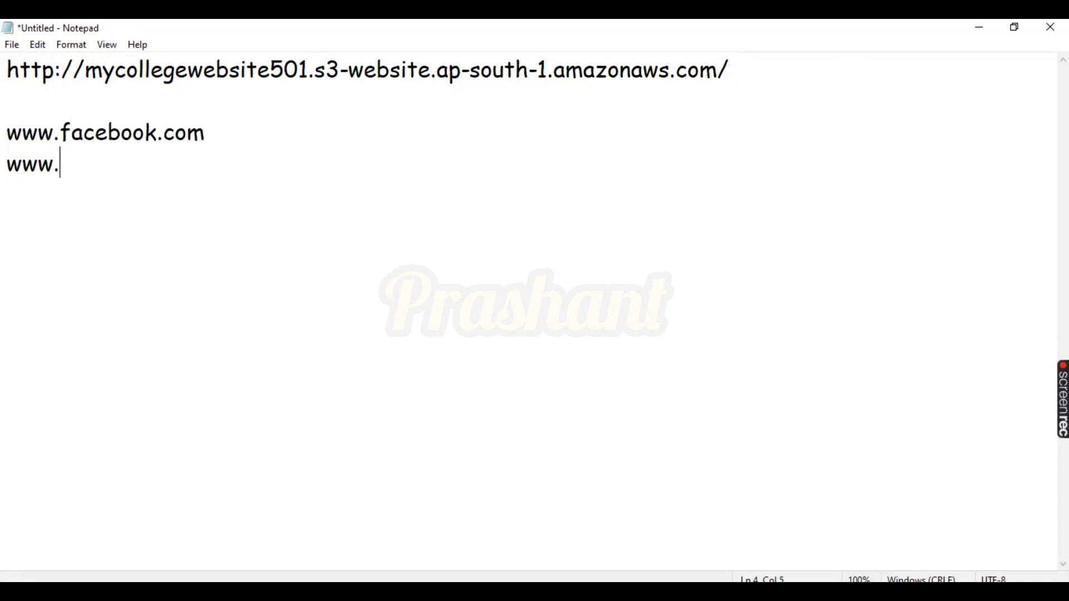
{"action": "type", "text": "myntra.com"}
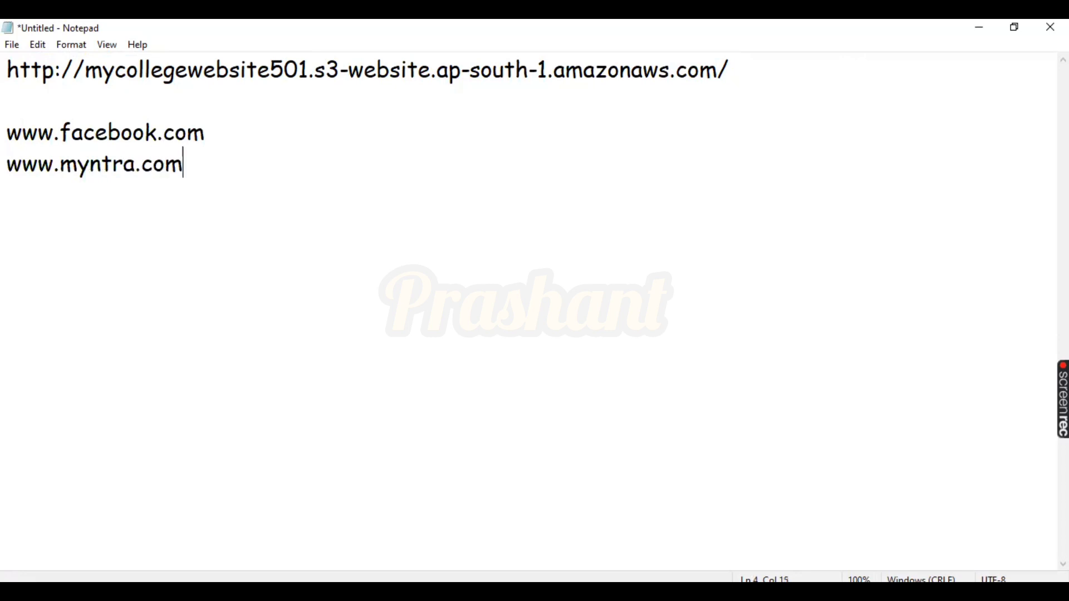
{"action": "key", "text": "Return"}
{"action": "type", "text": "www."}
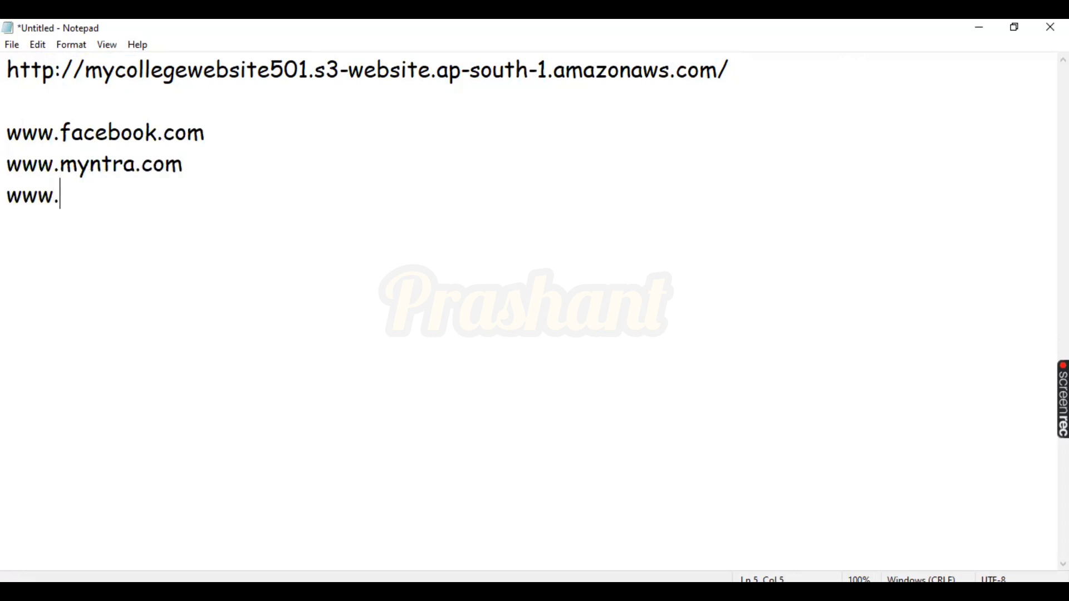
{"action": "type", "text": "clname.com"}
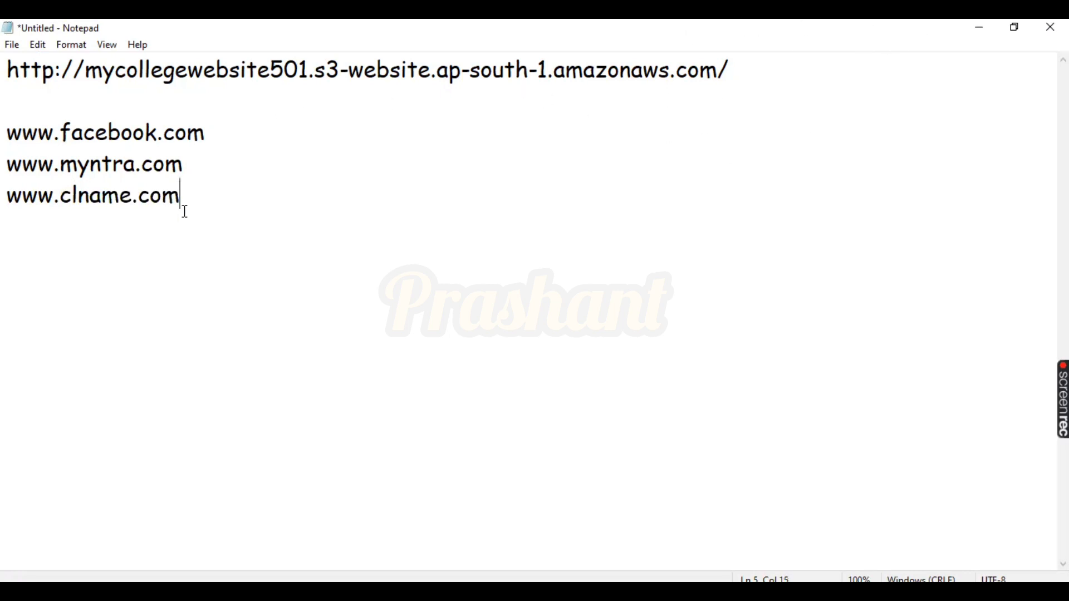
{"action": "left_click_drag", "start_coordinate": [205, 202], "coordinate": [7, 132]}
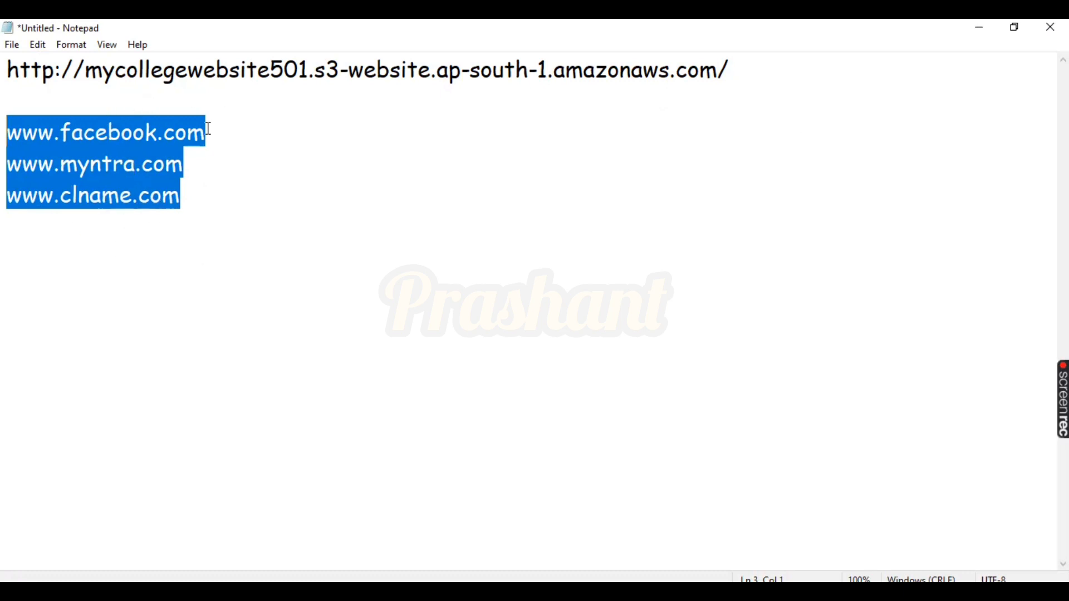
Step: Insert four blank lines after the website address and write "AWS Service=Route-53" above the domain list
{"action": "left_click", "coordinate": [770, 64]}
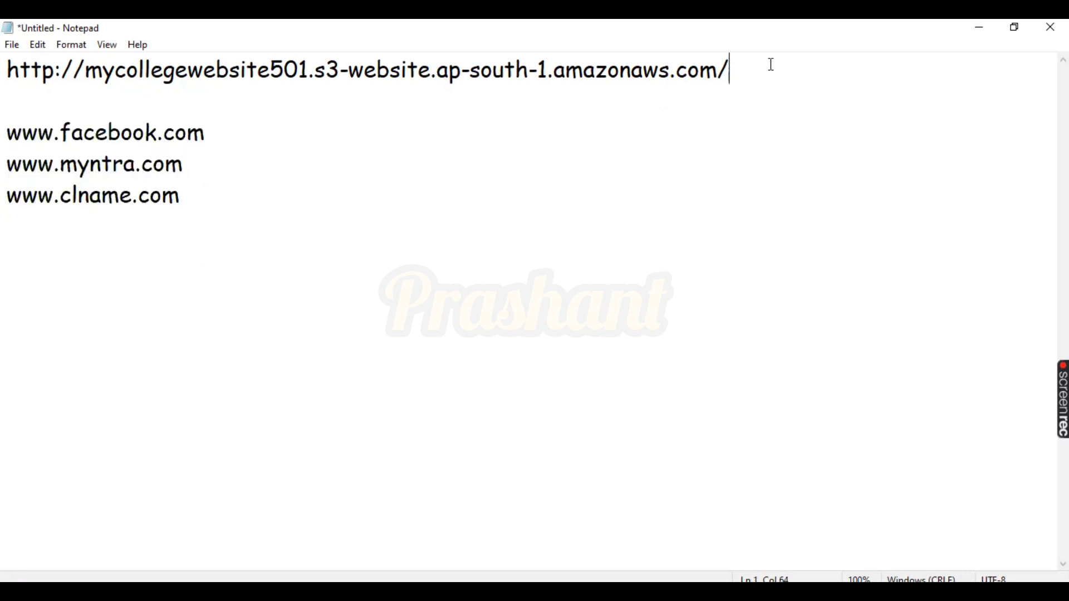
{"action": "key", "text": "Return"}
{"action": "key", "text": "Return"}
{"action": "key", "text": "Return"}
{"action": "key", "text": "Return"}
{"action": "key", "text": "Up"}
{"action": "key", "text": "Up"}
{"action": "type", "text": "R"}
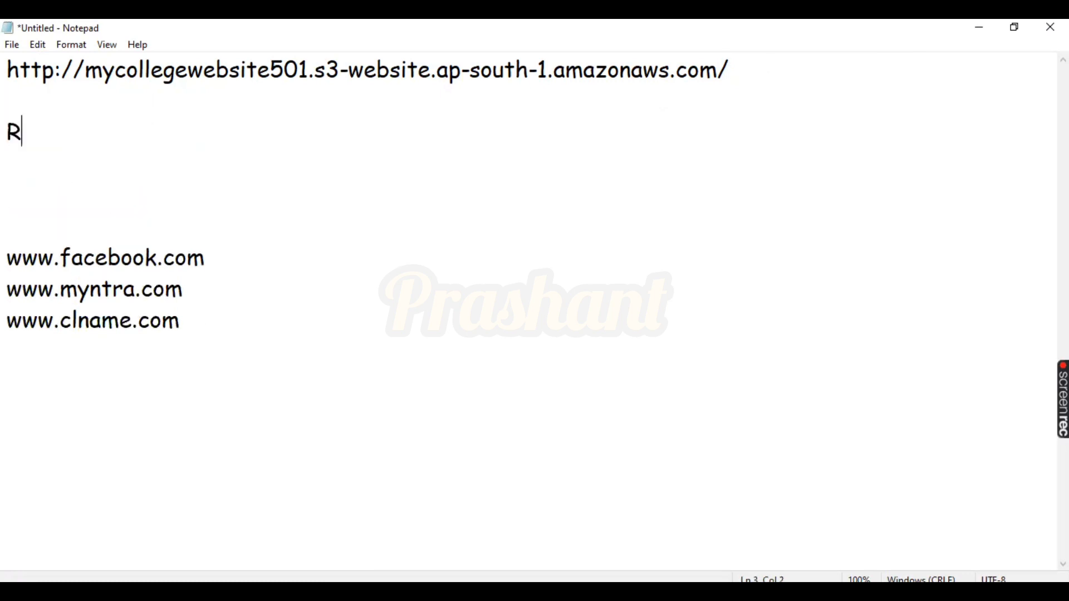
{"action": "type", "text": "oute-52"}
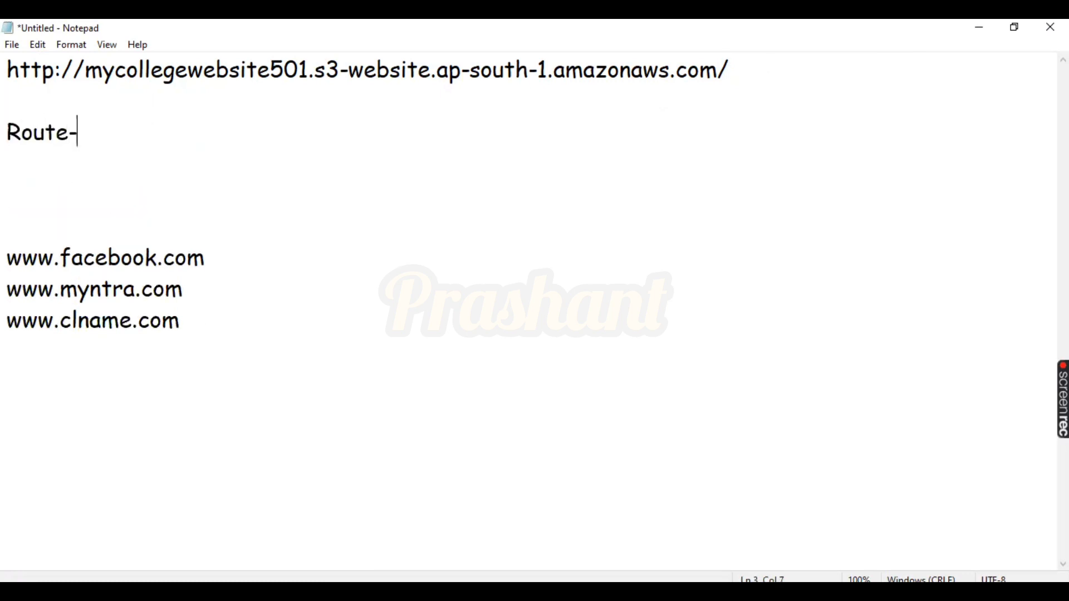
{"action": "key", "text": "BackSpace"}
{"action": "type", "text": "3"}
{"action": "key", "text": "Left"}
{"action": "key", "text": "Left"}
{"action": "key", "text": "Left"}
{"action": "key", "text": "Left"}
{"action": "key", "text": "Left"}
{"action": "key", "text": "Left"}
{"action": "key", "text": "Left"}
{"action": "key", "text": "Left"}
{"action": "type", "text": "AWS Service"}
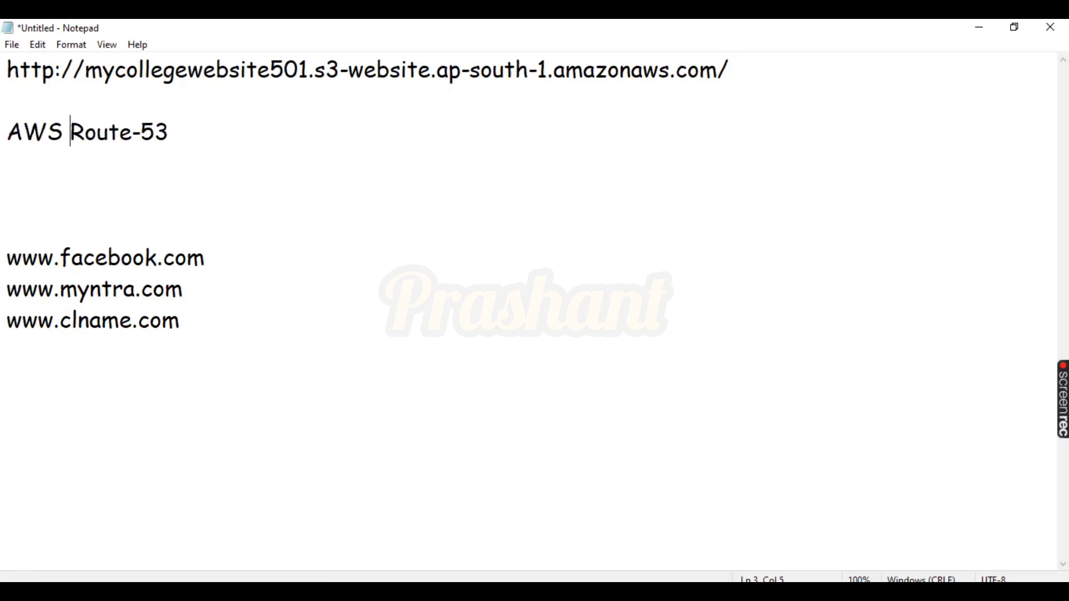
{"action": "type", "text": "="}
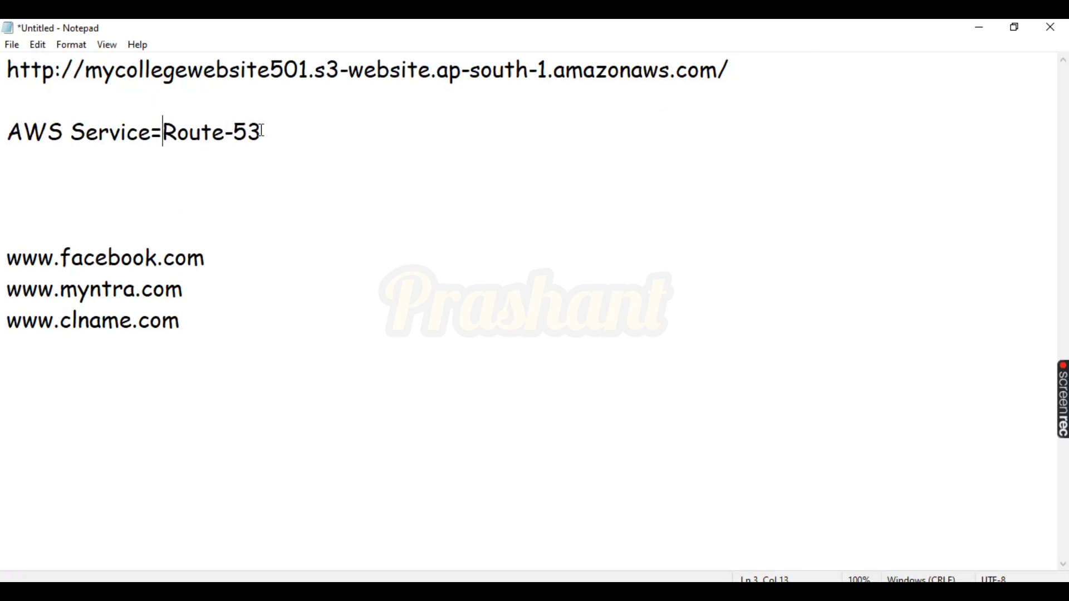
{"action": "left_click_drag", "start_coordinate": [262, 132], "coordinate": [165, 126]}
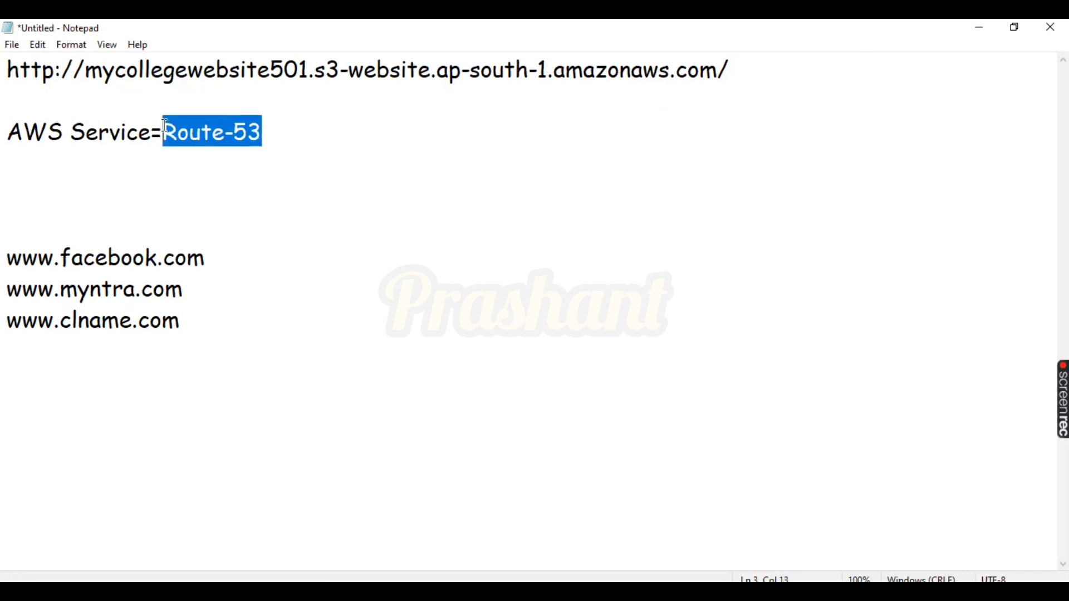
{"action": "left_click", "coordinate": [305, 154]}
{"action": "left_click_drag", "start_coordinate": [273, 131], "coordinate": [166, 131]}
{"action": "mouse_move", "coordinate": [8, 71]}
{"action": "left_mouse_down"}
{"action": "mouse_move", "coordinate": [727, 88]}
{"action": "mouse_move", "coordinate": [412, 64]}
{"action": "mouse_move", "coordinate": [8, 62]}
{"action": "left_mouse_up"}
{"action": "left_click", "coordinate": [747, 86]}
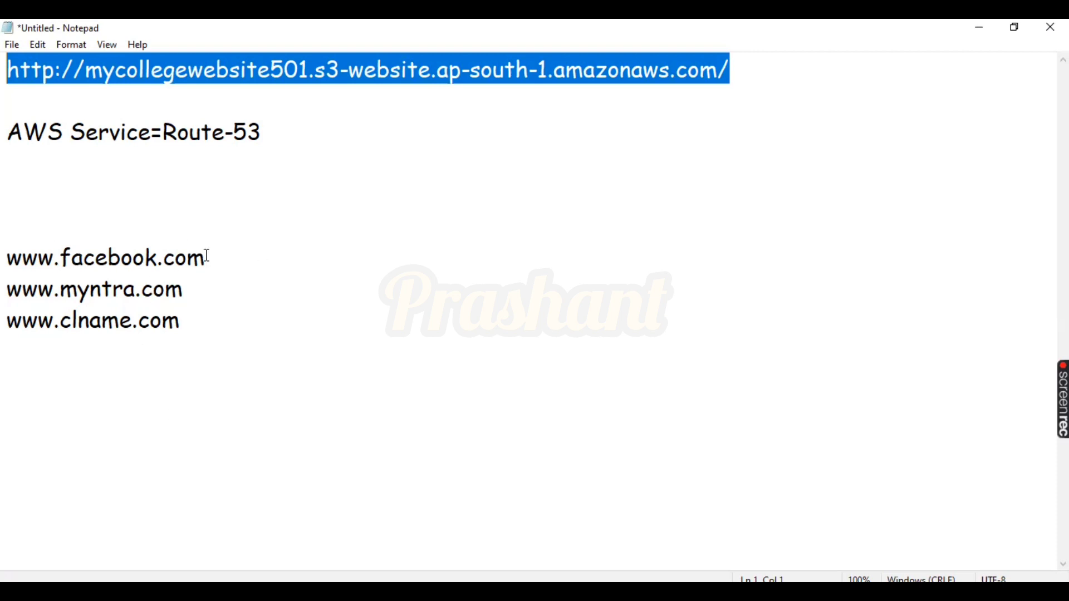
{"action": "left_click_drag", "start_coordinate": [7, 257], "coordinate": [241, 249]}
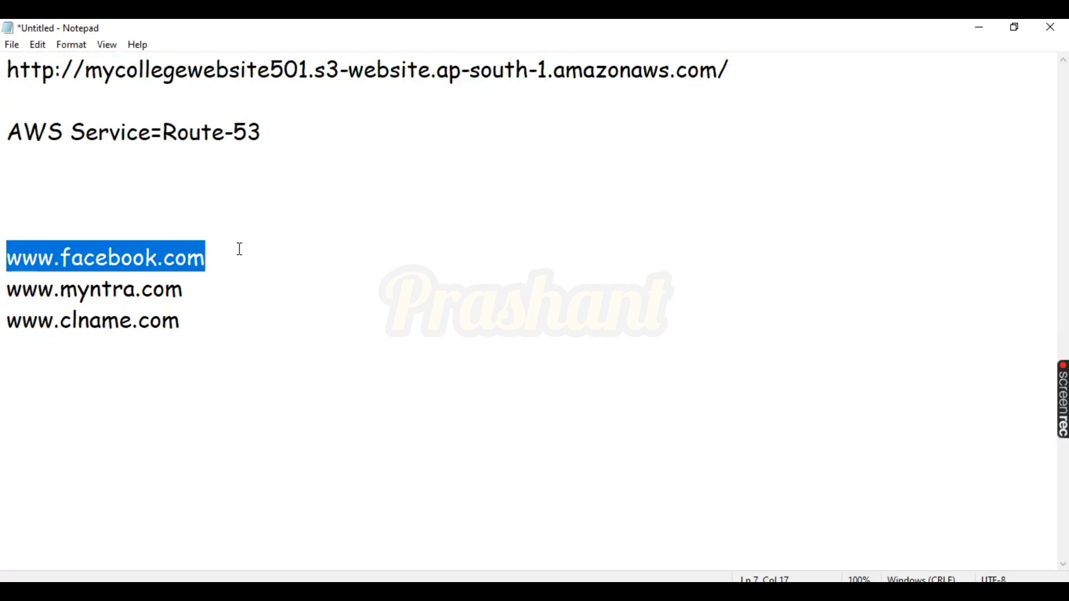